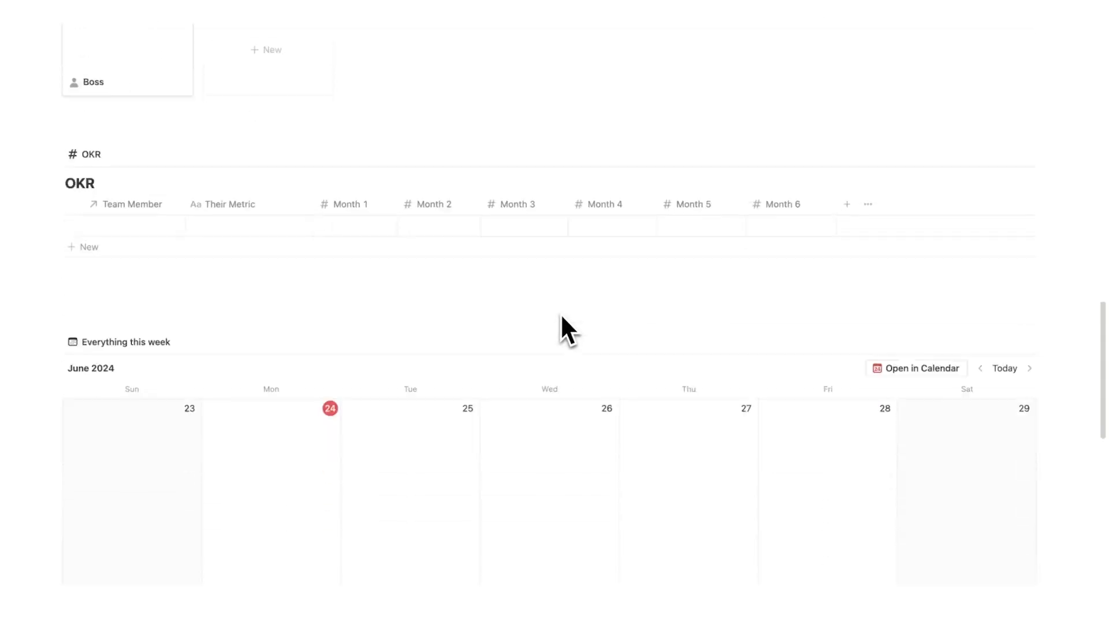
pyautogui.scroll(-3, 560, 313)
pyautogui.scroll(8, 563, 330)
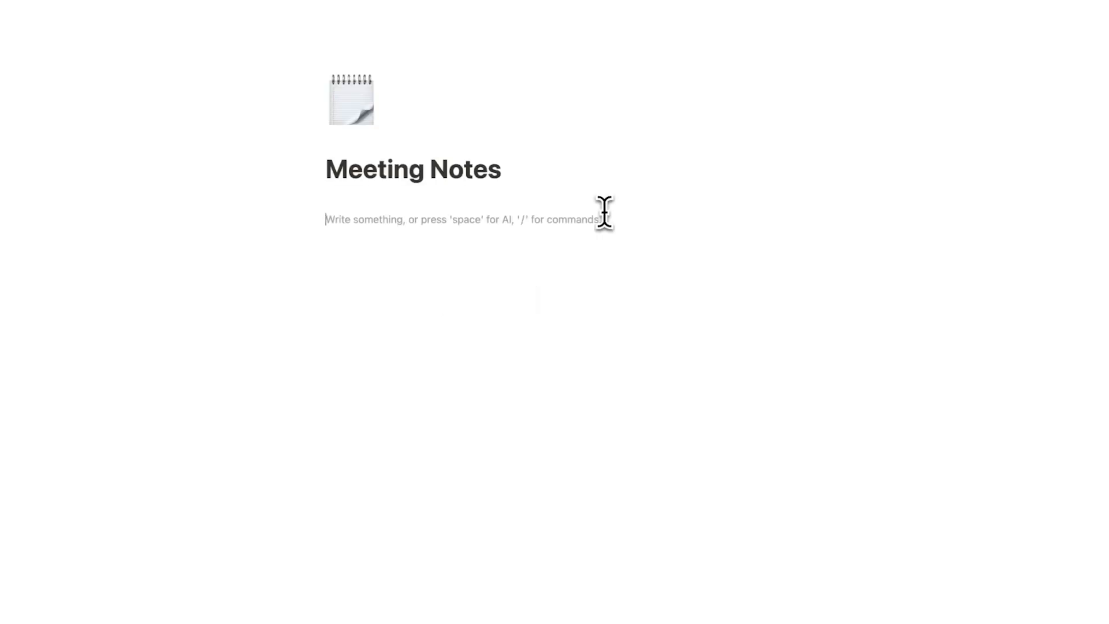
pyautogui.write('/data')
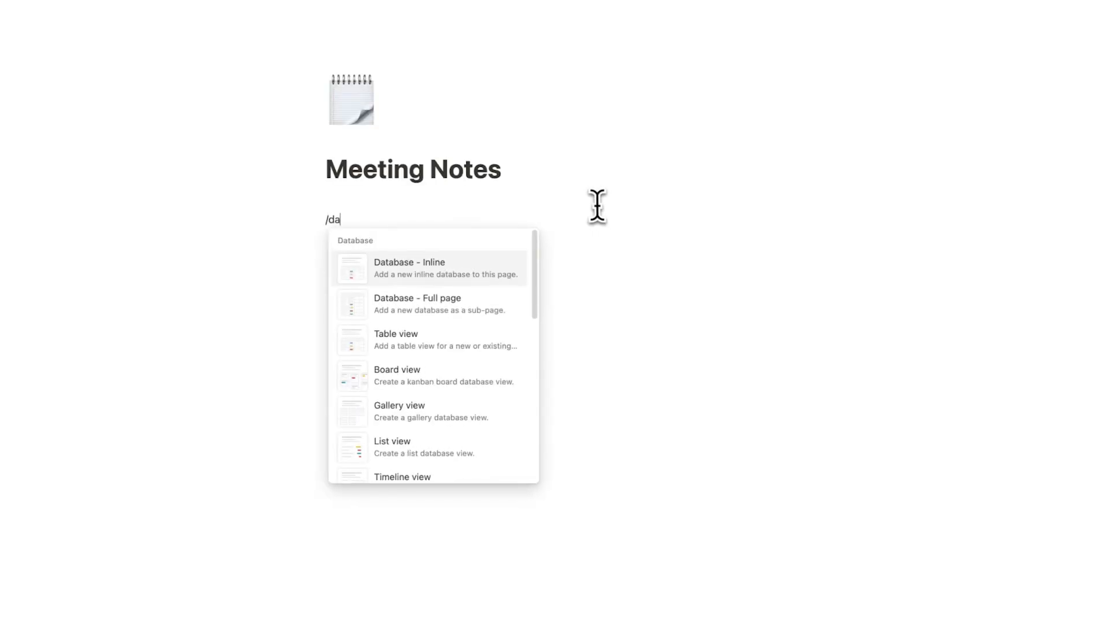
# Insert a new inline table database titled To Dos on the Meeting Notes page.
pyautogui.click(430, 339)
pyautogui.click(524, 348)
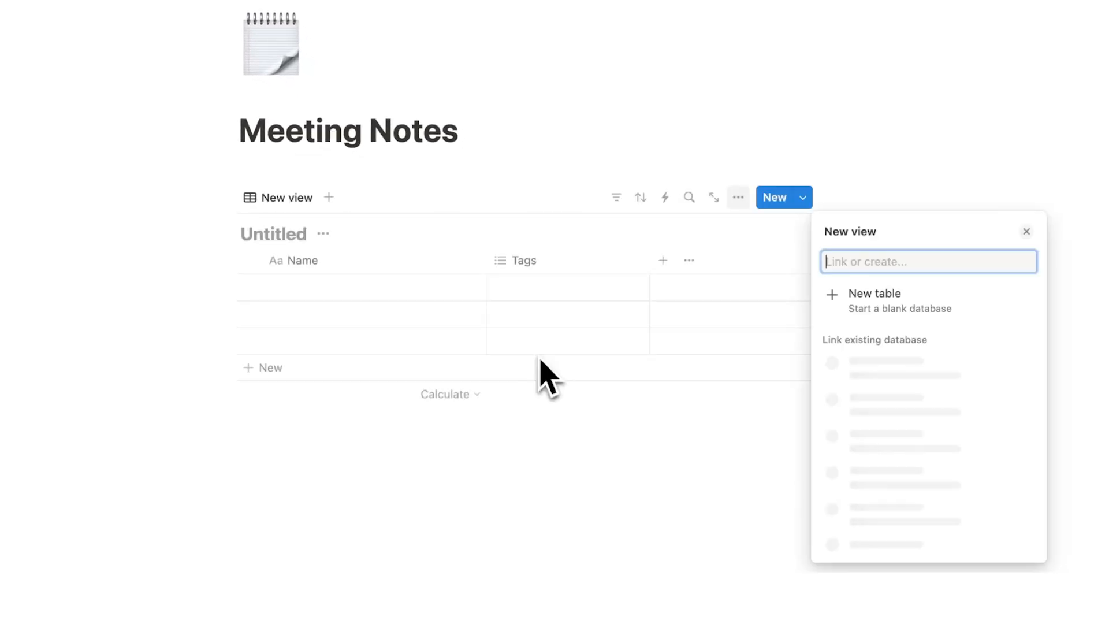
pyautogui.click(876, 294)
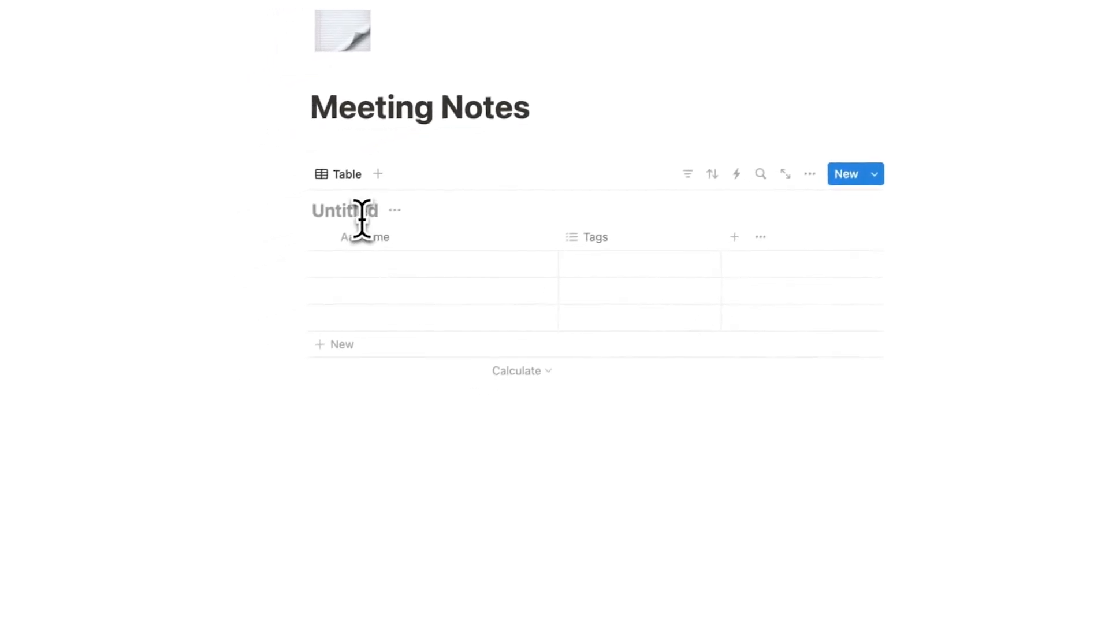
pyautogui.write('To Dos')
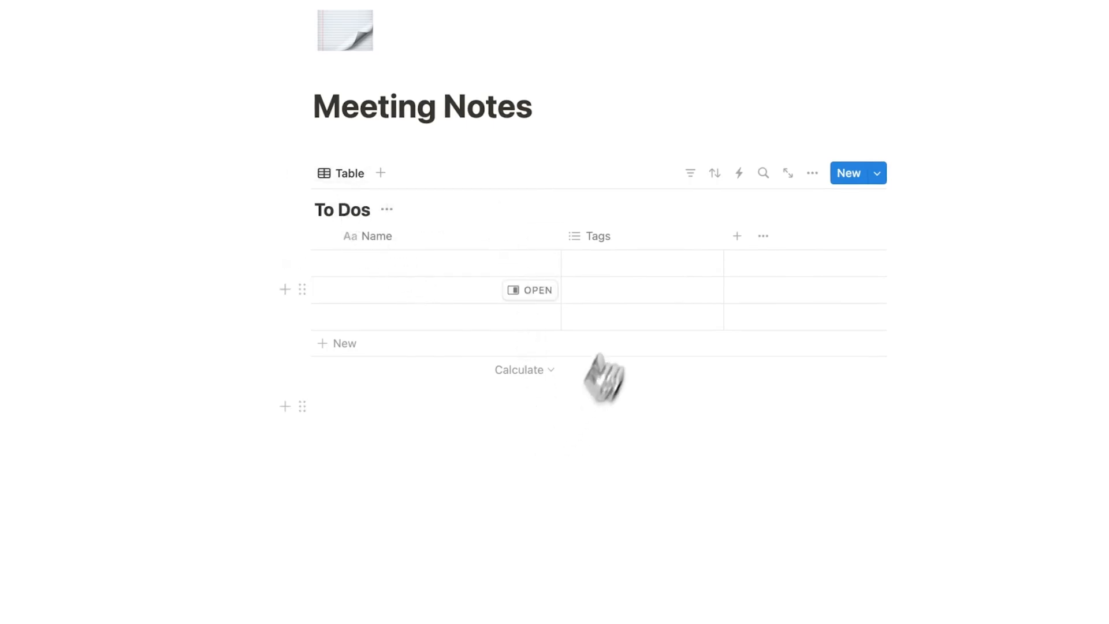
# Delete the Tags property from To Dos, leaving only the Name column.
pyautogui.click(598, 237)
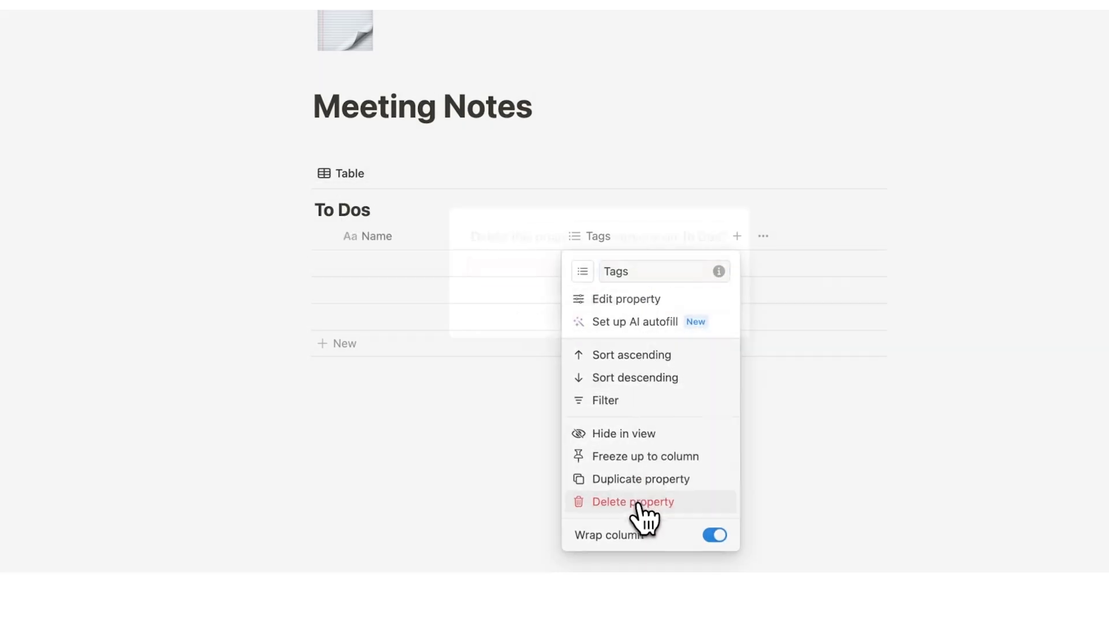
pyautogui.click(632, 502)
pyautogui.click(597, 267)
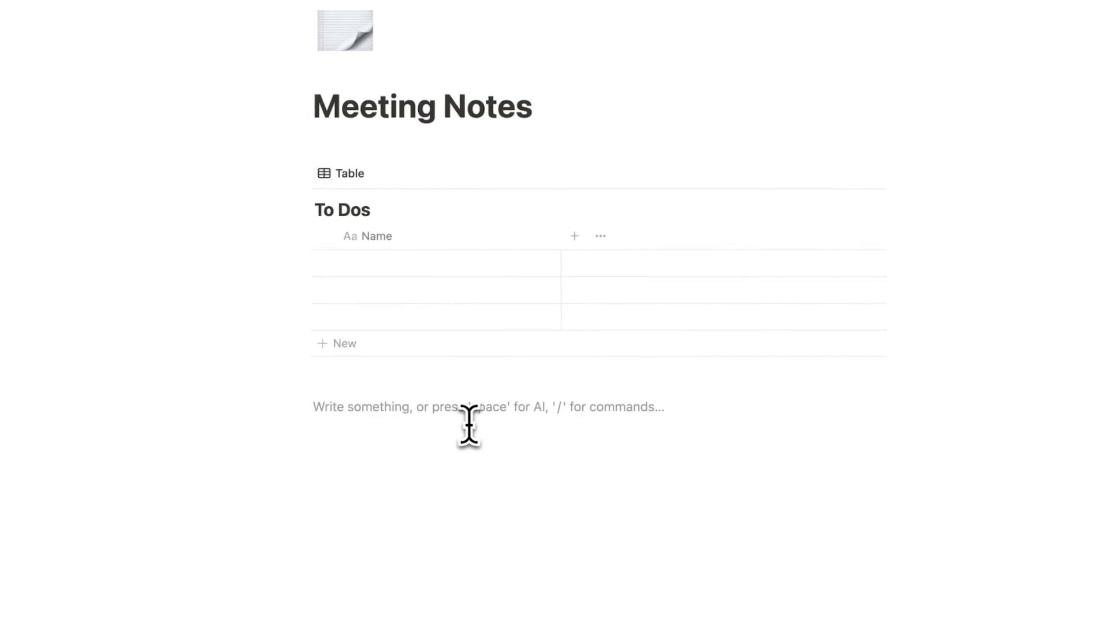
pyautogui.write('/data')
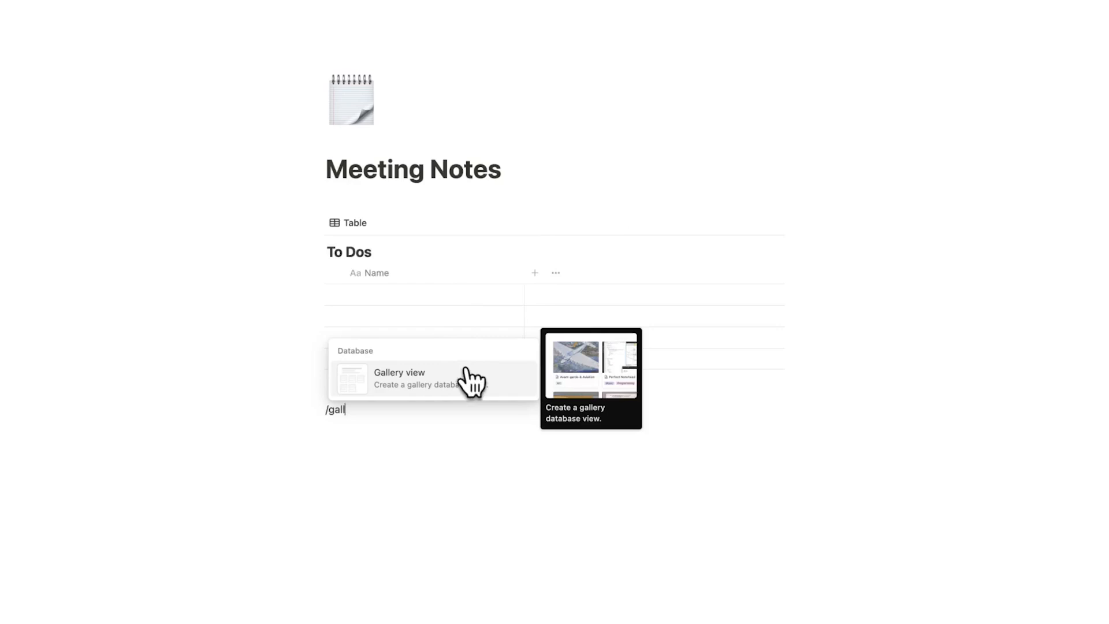
# Insert a new gallery database titled Projects below To Dos.
pyautogui.click(445, 392)
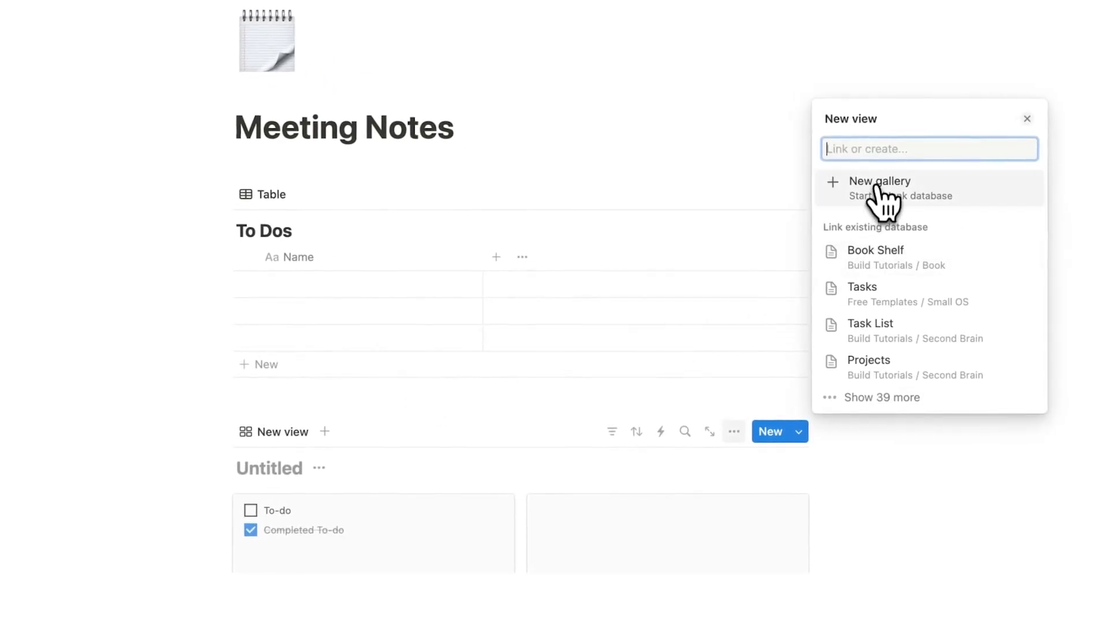
pyautogui.click(884, 182)
pyautogui.write('Projects')
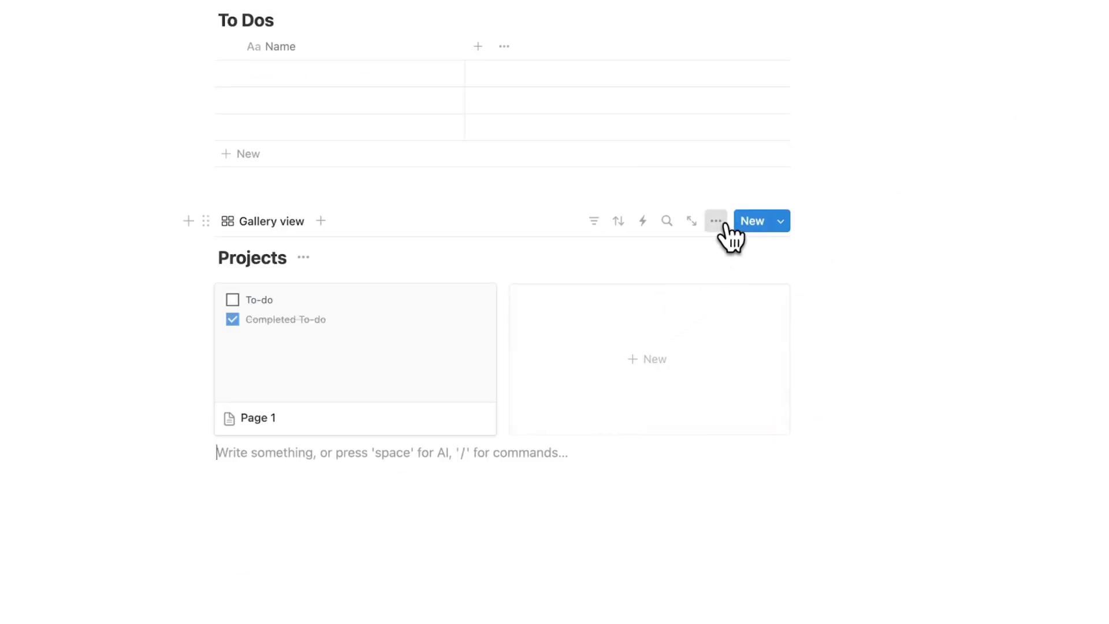
# Set the Projects gallery layout to Small card size with no card preview.
pyautogui.click(716, 221)
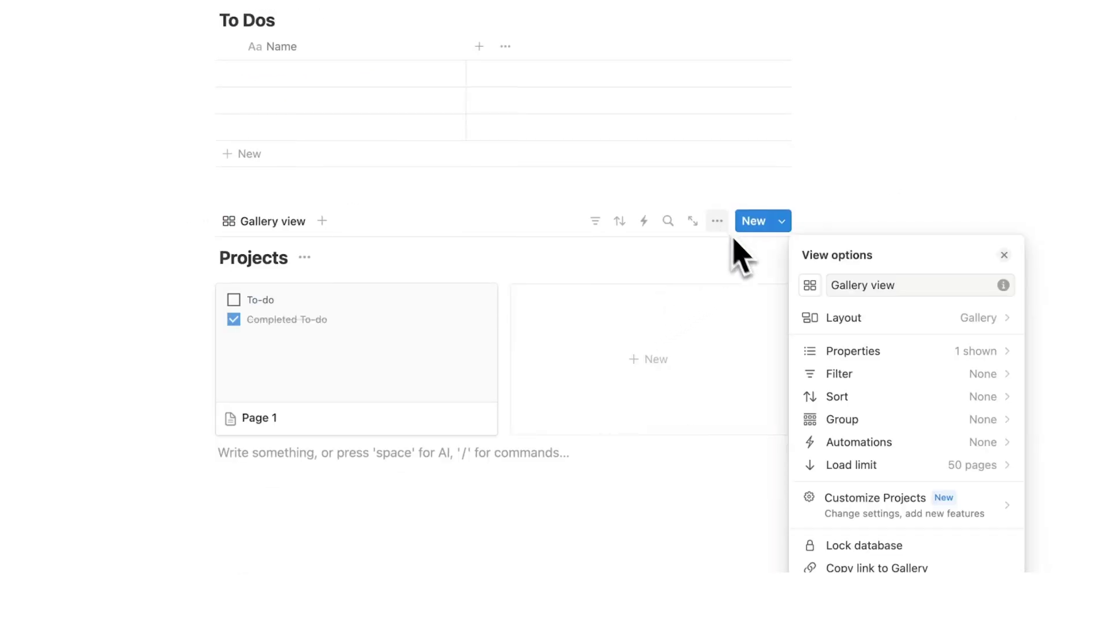
pyautogui.click(866, 320)
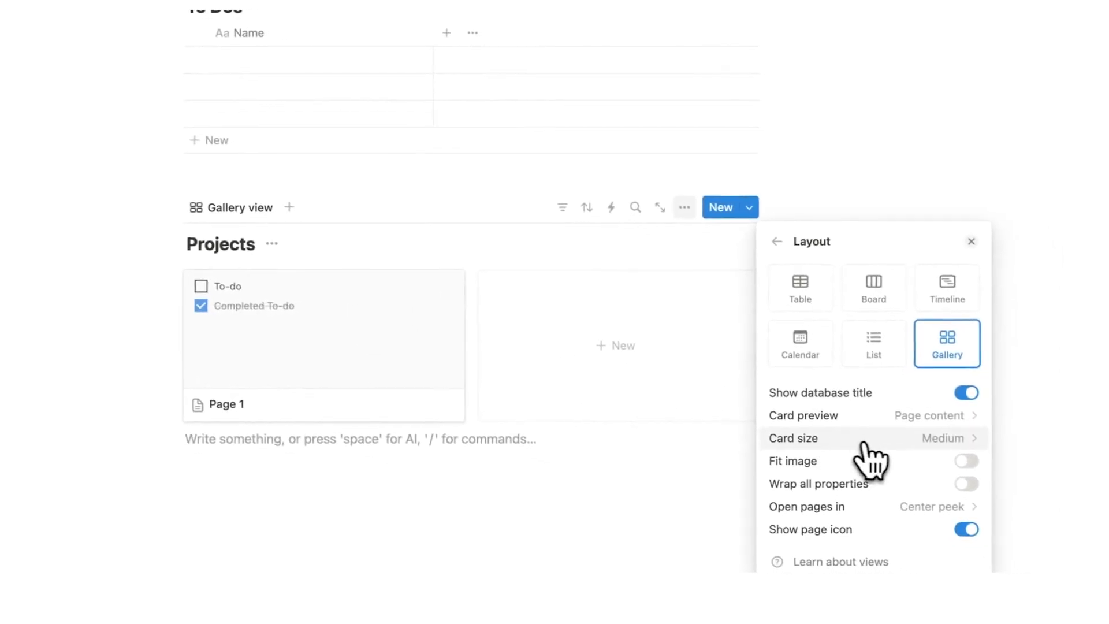
pyautogui.click(845, 446)
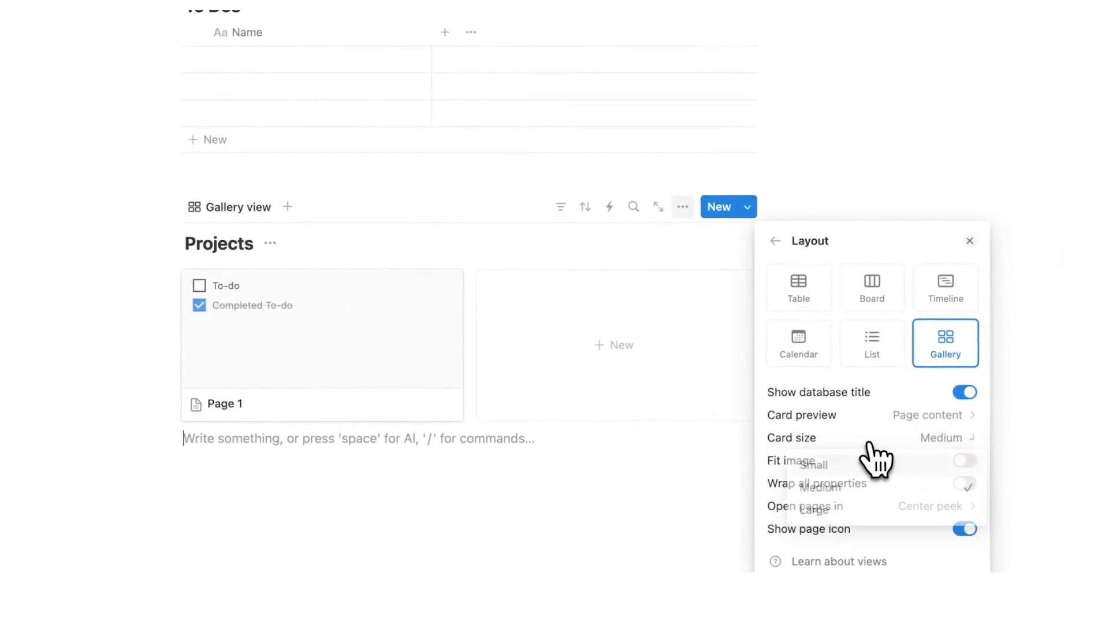
pyautogui.click(844, 469)
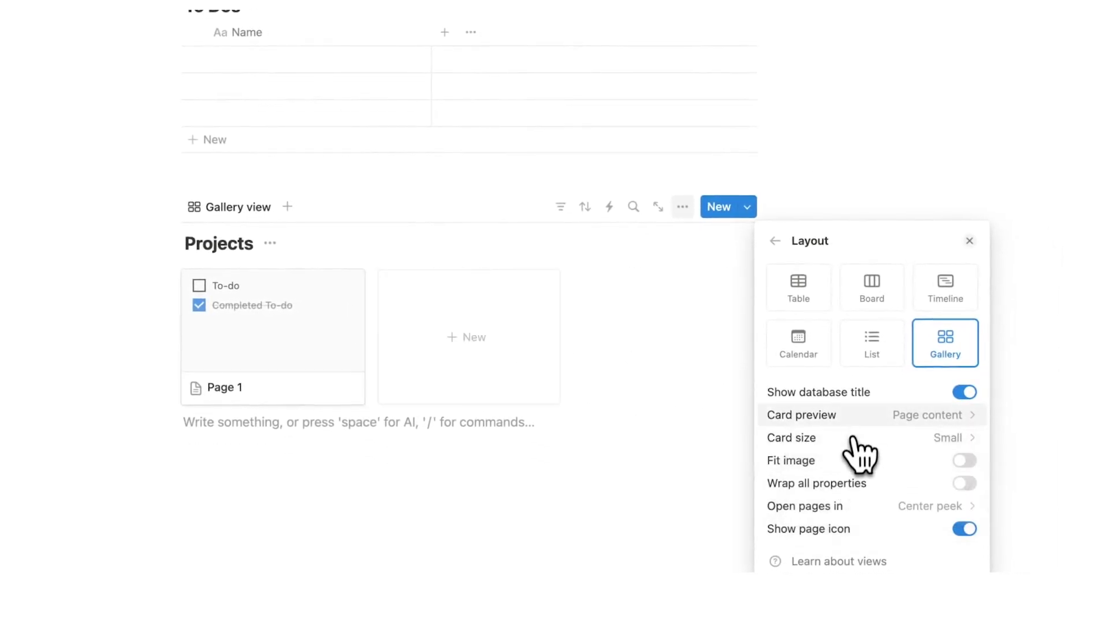
pyautogui.click(849, 416)
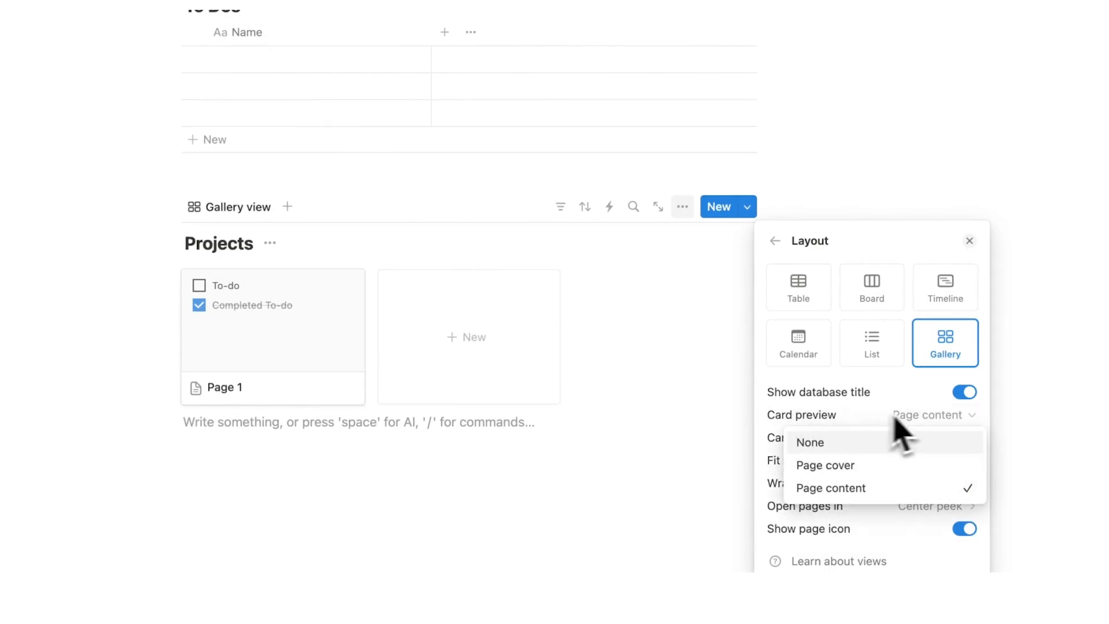
pyautogui.click(866, 444)
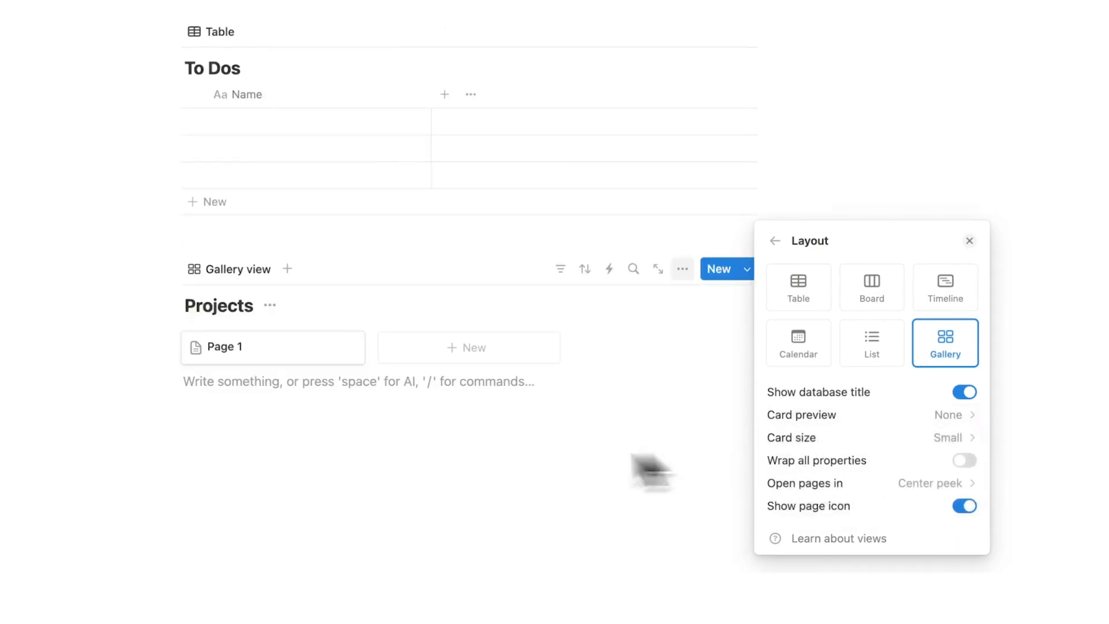
pyautogui.click(520, 468)
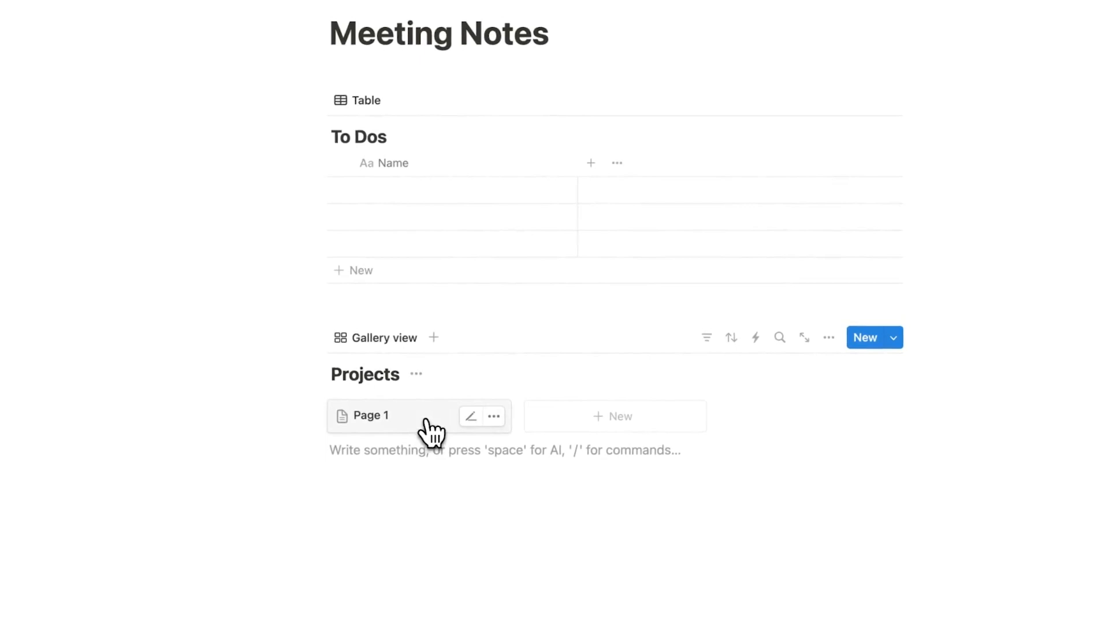
# Empty the Page 1 card's to-do content and rename it Meetings.
pyautogui.click(431, 430)
pyautogui.moveTo(486, 399); pyautogui.dragTo(351, 303)
pyautogui.press('Delete')
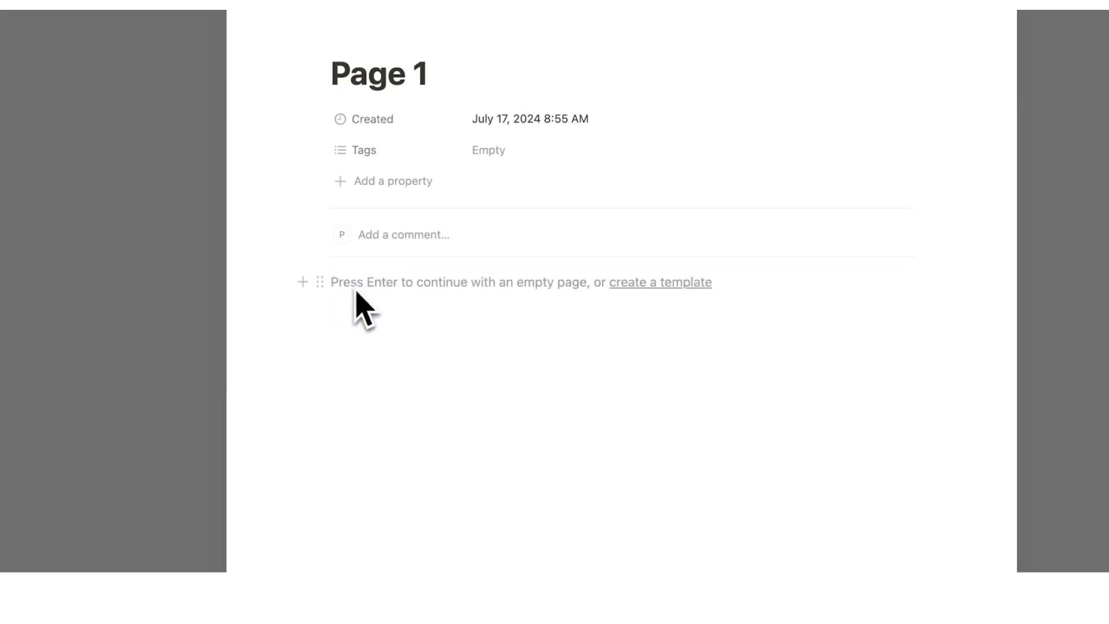
pyautogui.tripleClick(460, 142)
pyautogui.write('Meeting')
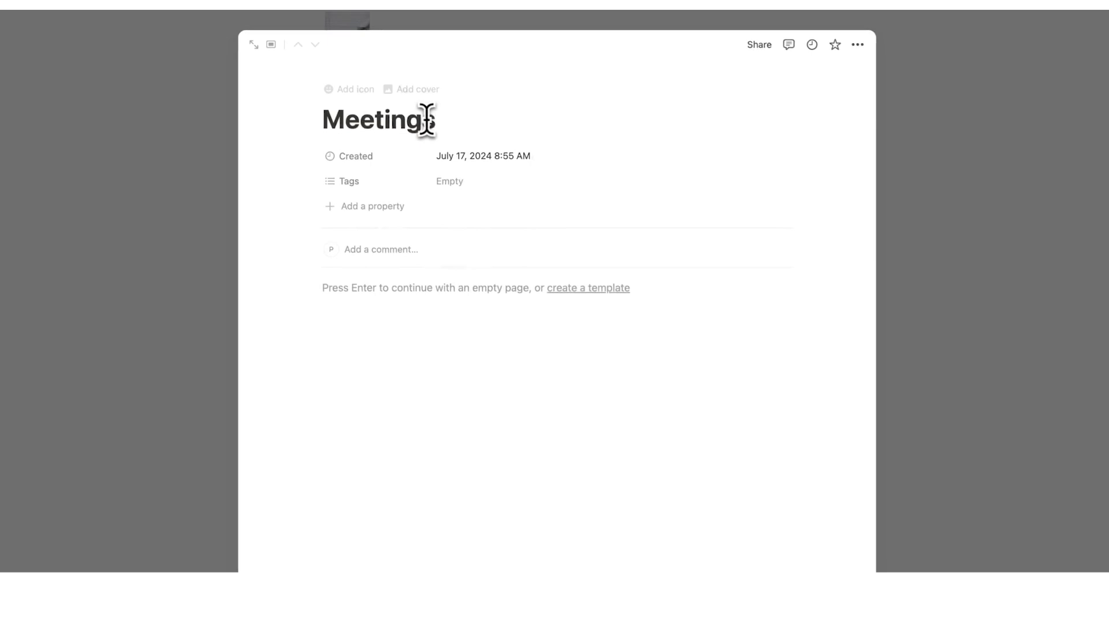
pyautogui.write('s')
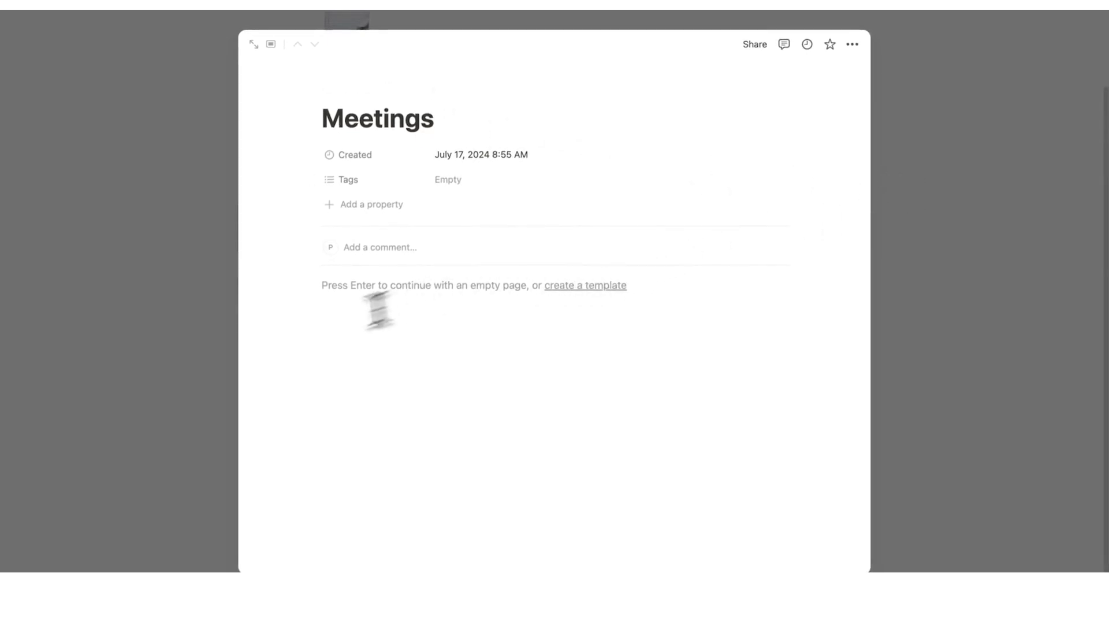
pyautogui.click(927, 355)
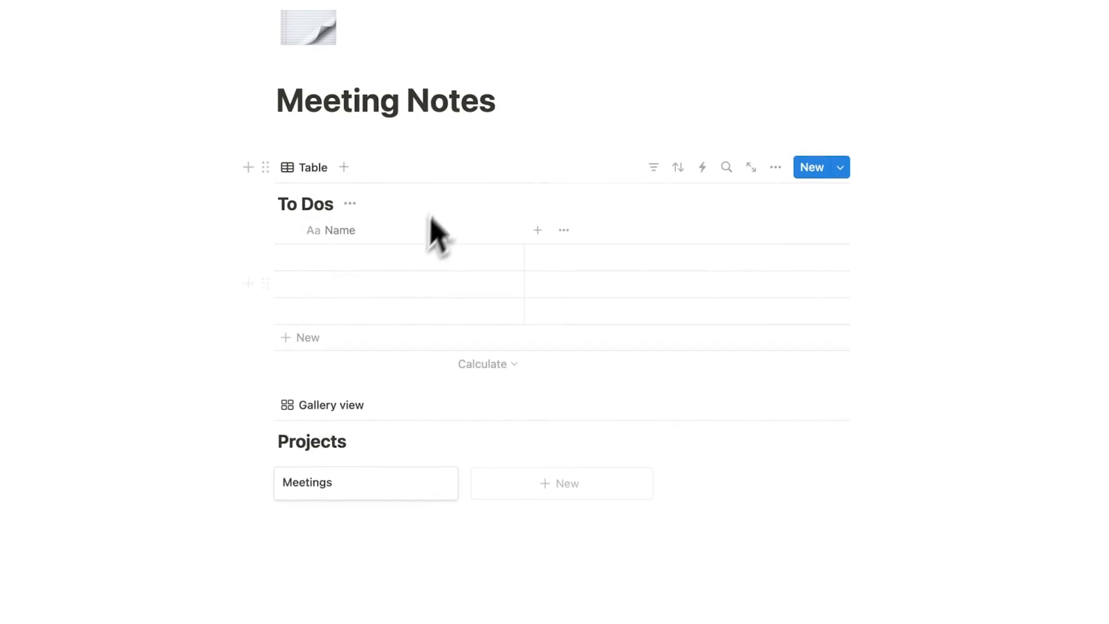
# Rename the To Dos table view and give it a checkmark icon.
pyautogui.rightClick(312, 168)
pyautogui.click(330, 198)
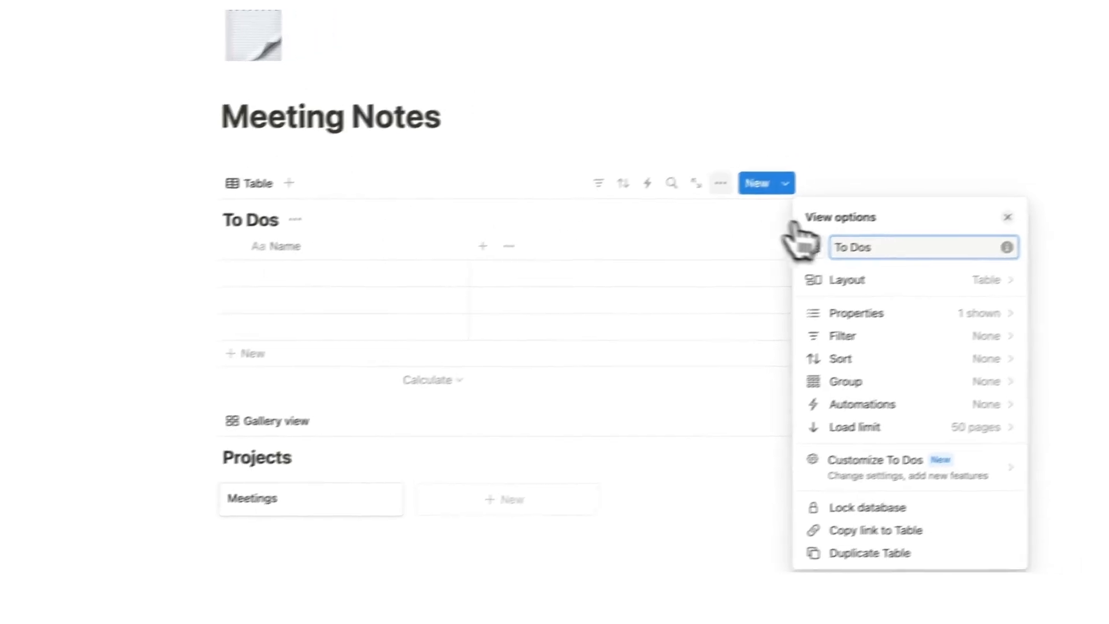
pyautogui.click(871, 231)
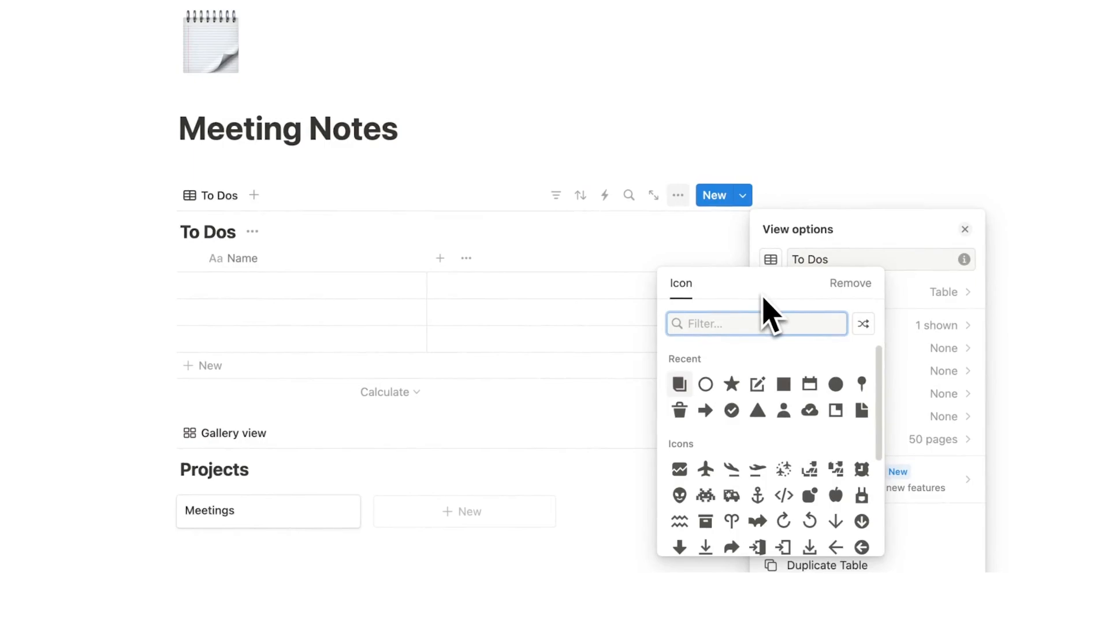
pyautogui.click(731, 411)
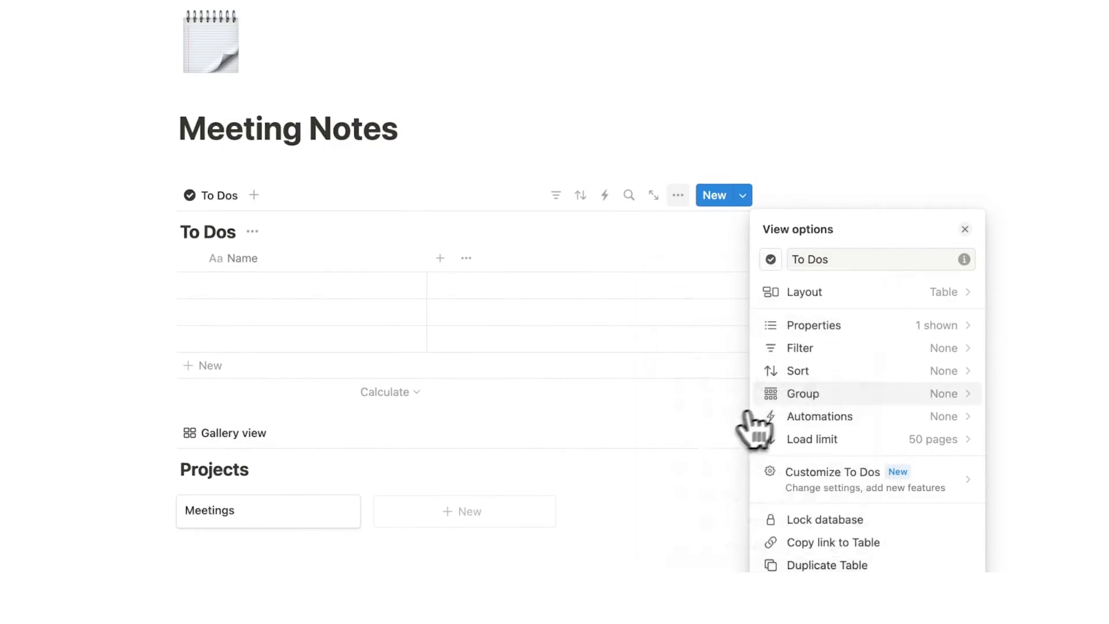
pyautogui.click(965, 229)
# Duplicate the view as Calendar with a calendar icon and calendar layout.
pyautogui.rightClick(219, 196)
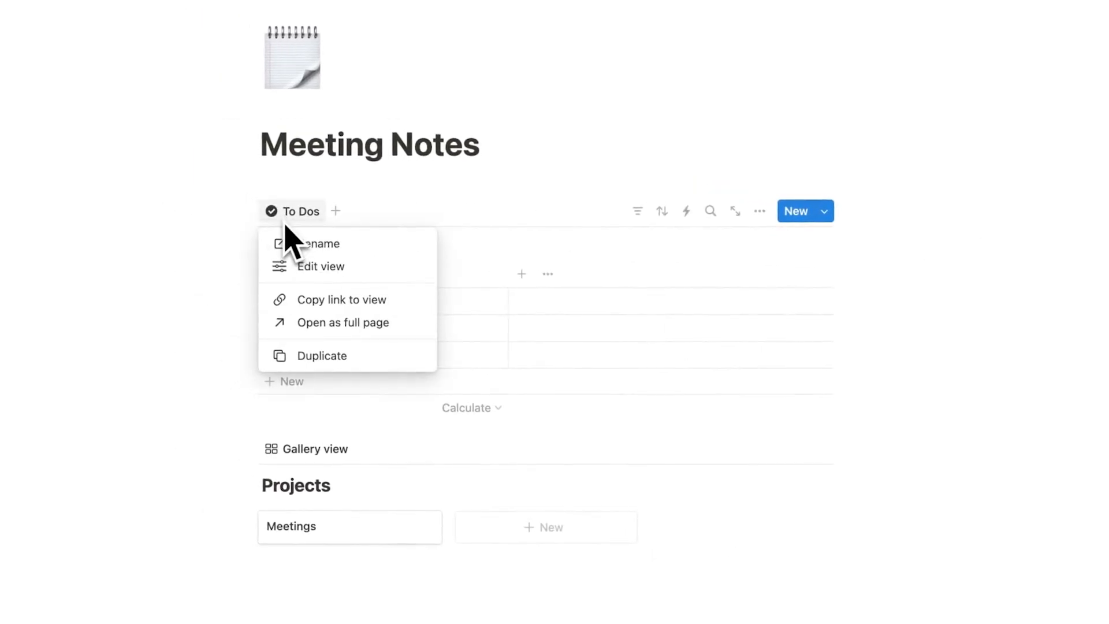
pyautogui.click(323, 355)
pyautogui.write('Calendar')
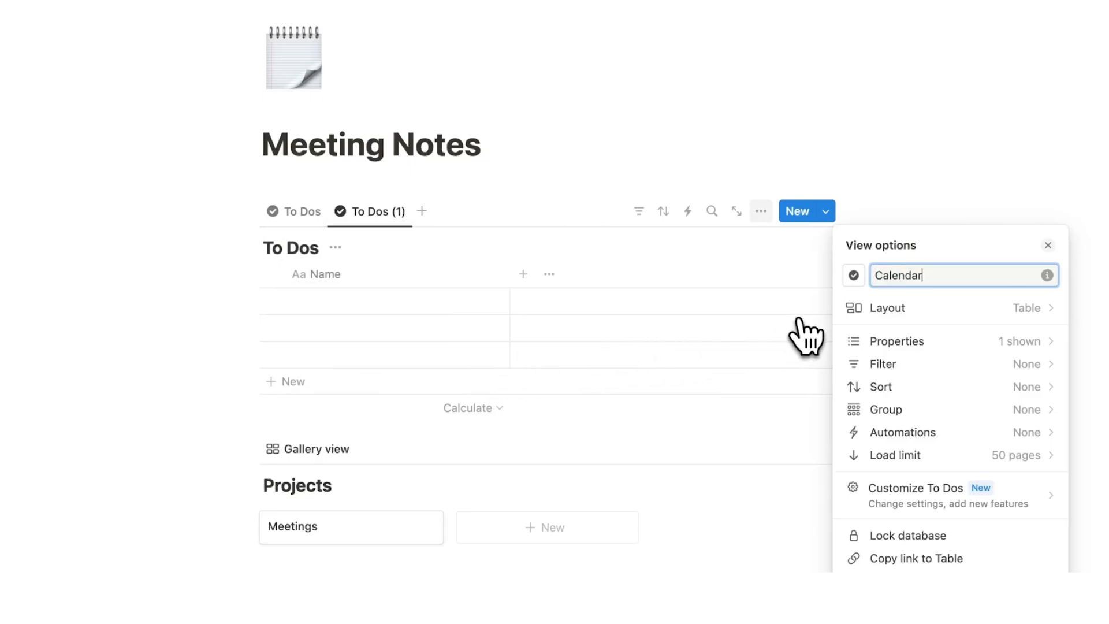
pyautogui.click(855, 274)
pyautogui.write('calendar')
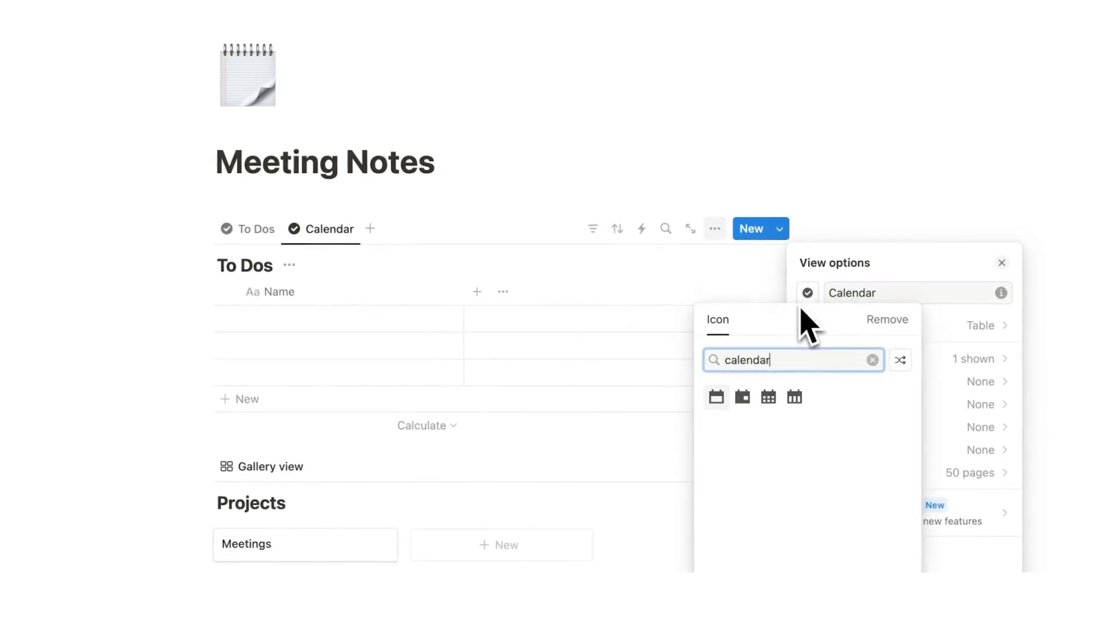
pyautogui.click(716, 397)
pyautogui.click(846, 325)
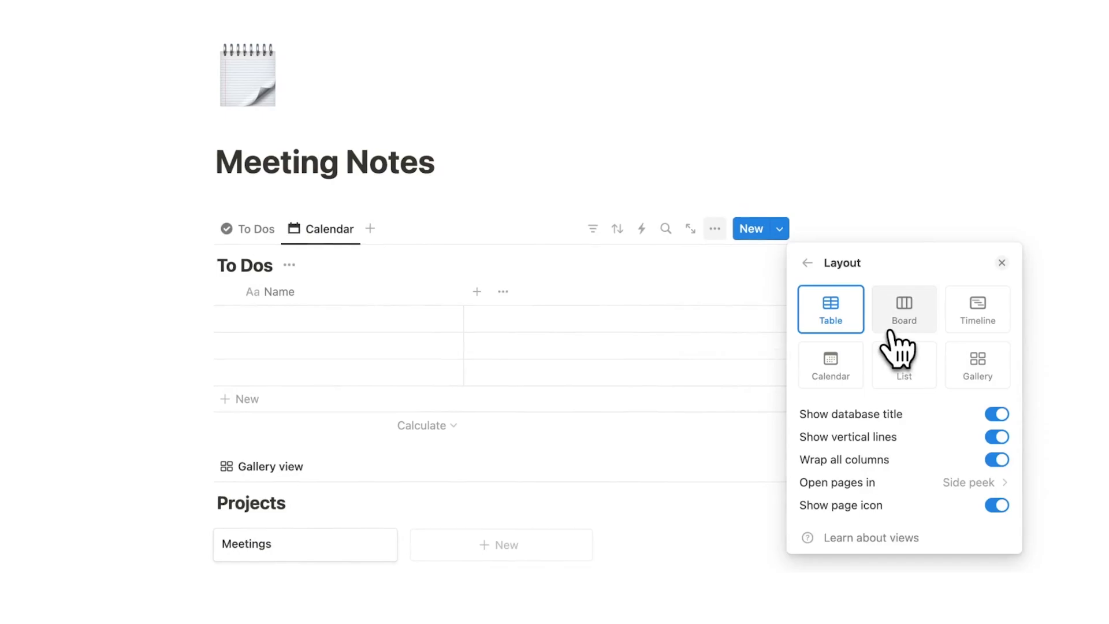
pyautogui.click(830, 364)
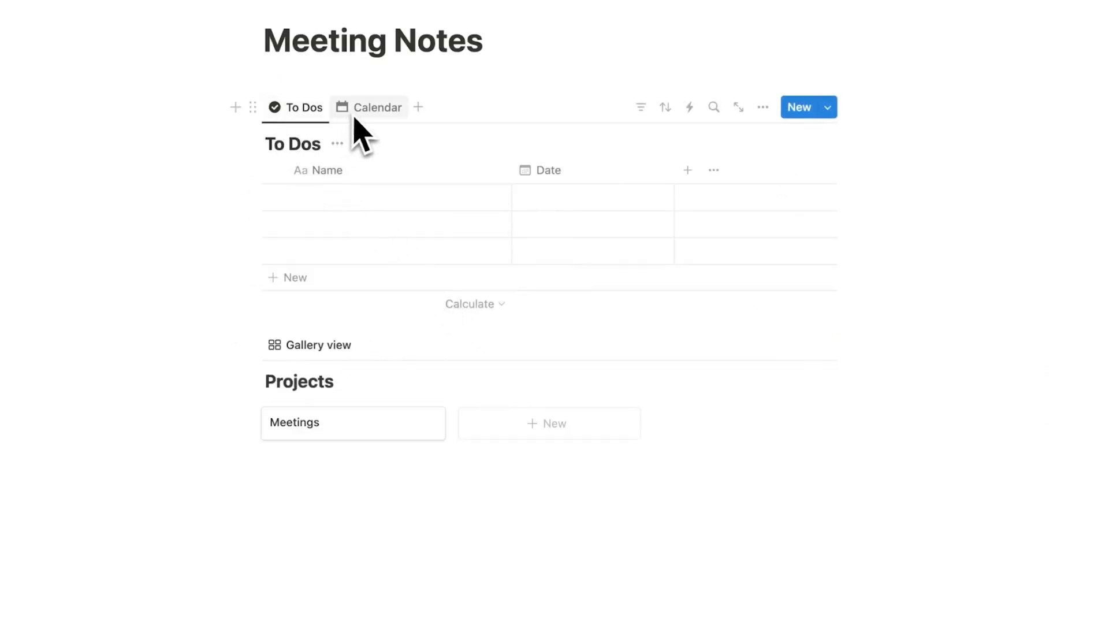
# Move the Date column ahead of Name and narrow it.
pyautogui.moveTo(549, 170); pyautogui.dragTo(321, 170)
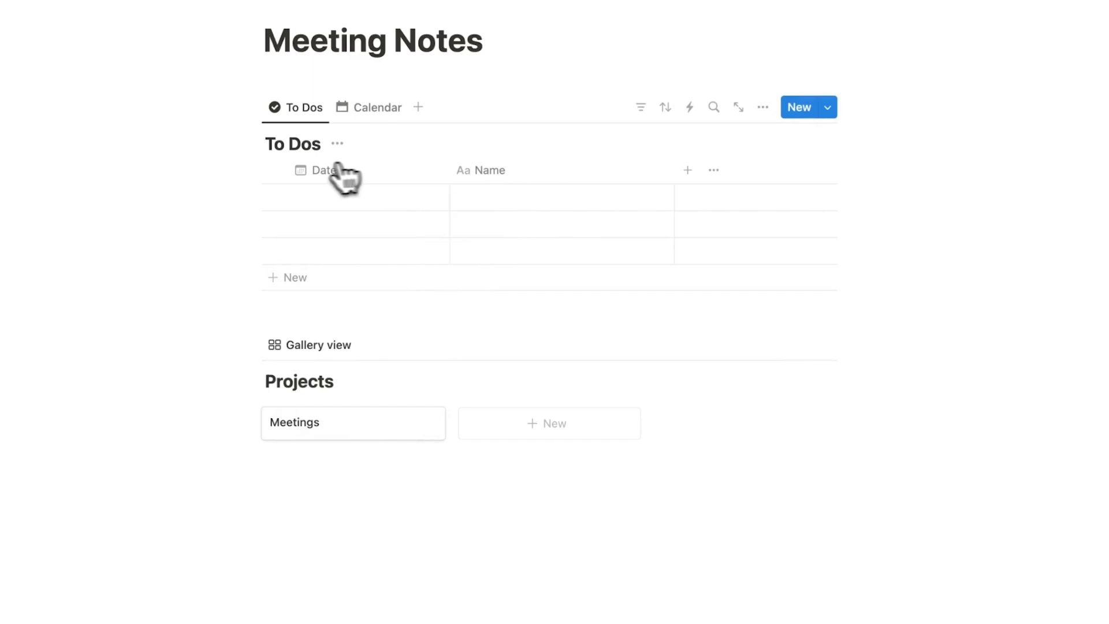
pyautogui.moveTo(434, 170); pyautogui.dragTo(396, 170)
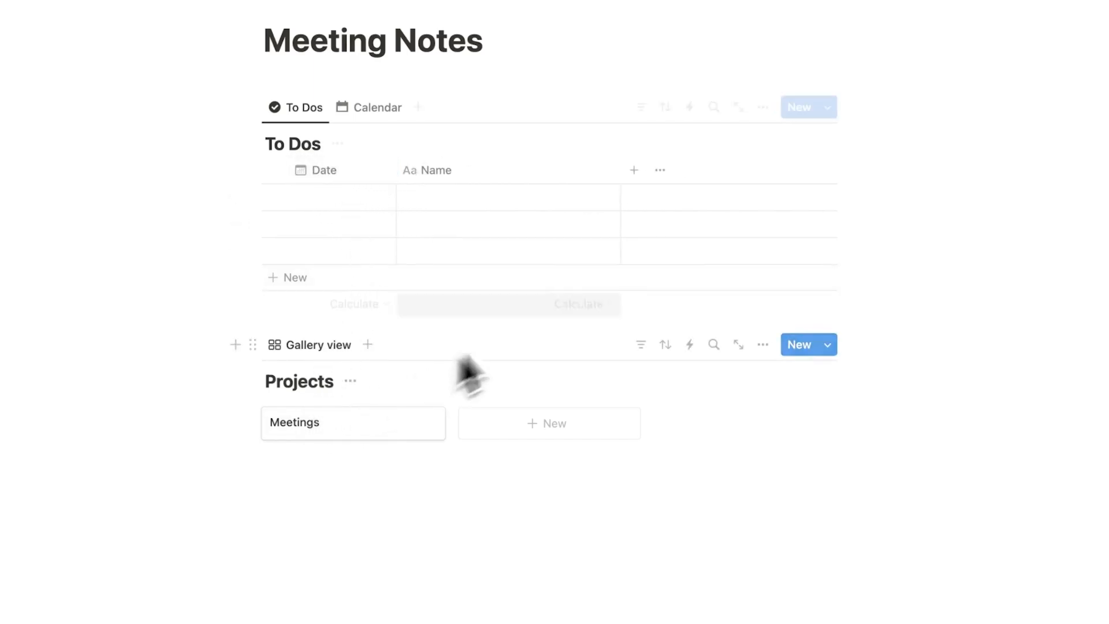
# Add a Projects relation property linking To Dos to the Projects database.
pyautogui.moveTo(555, 224)
pyautogui.click(638, 174)
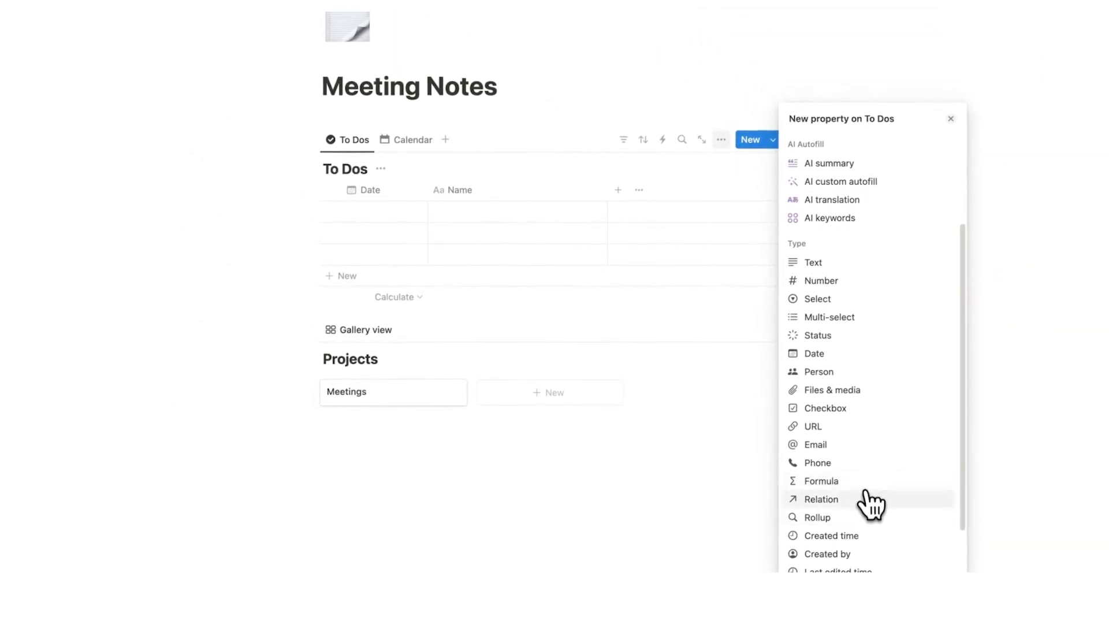
pyautogui.click(866, 502)
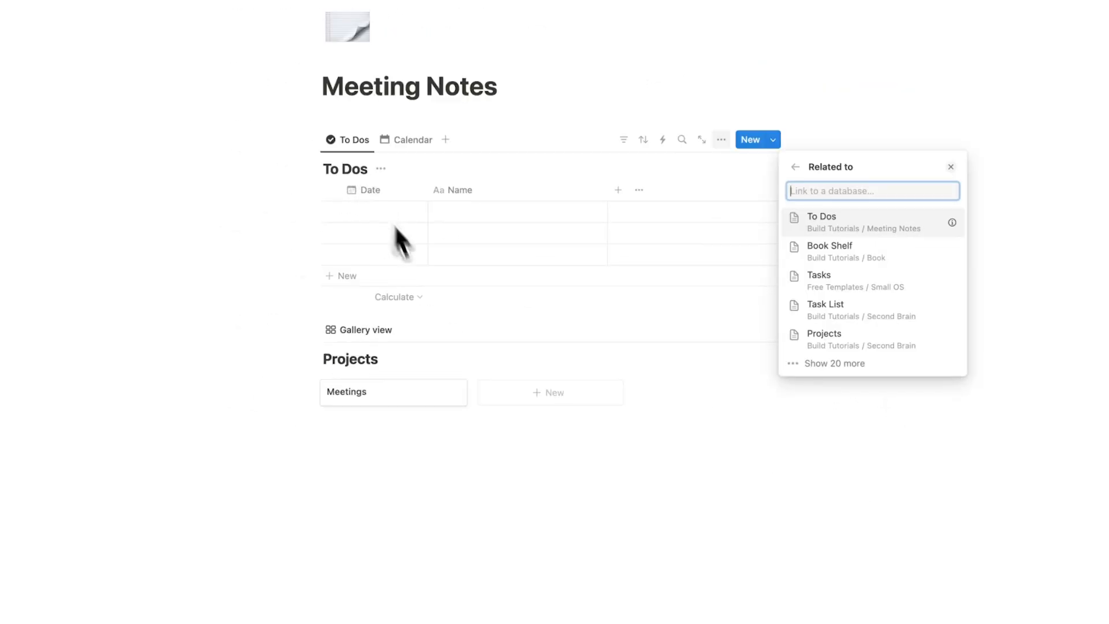
pyautogui.write('Pr')
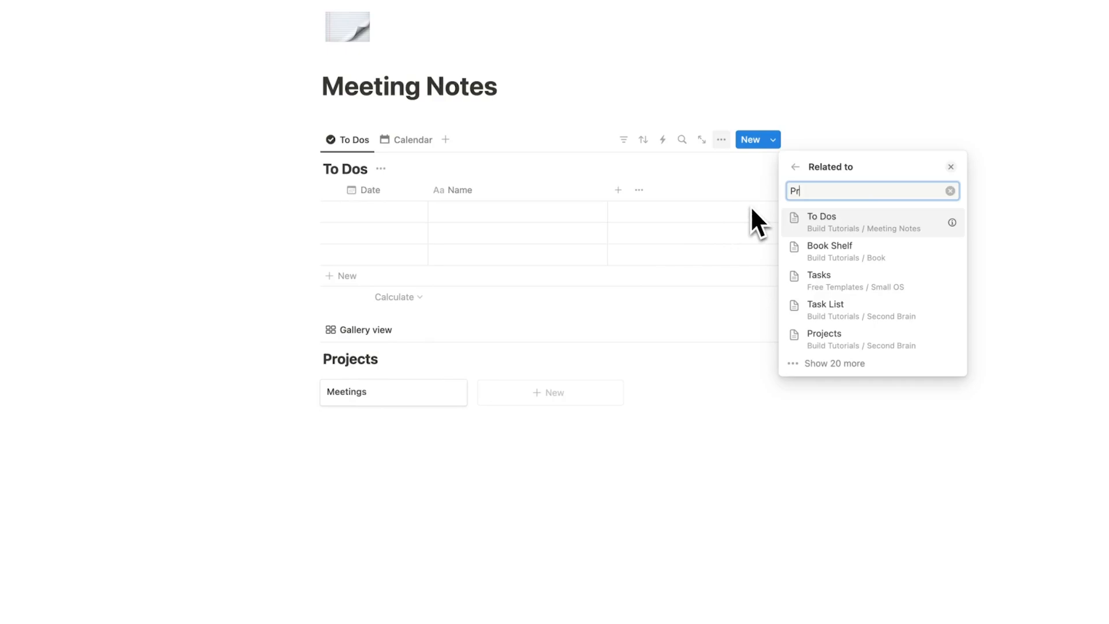
pyautogui.write('oject')
pyautogui.press('BackSpace')
pyautogui.press('BackSpace')
pyautogui.press('BackSpace')
pyautogui.write('jects')
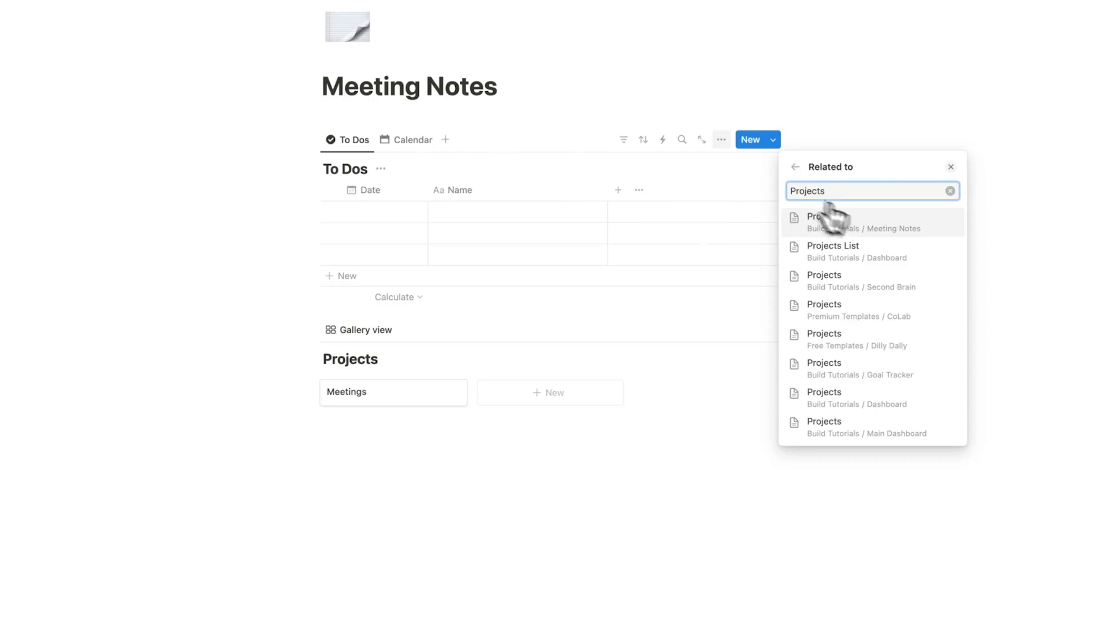
pyautogui.click(867, 222)
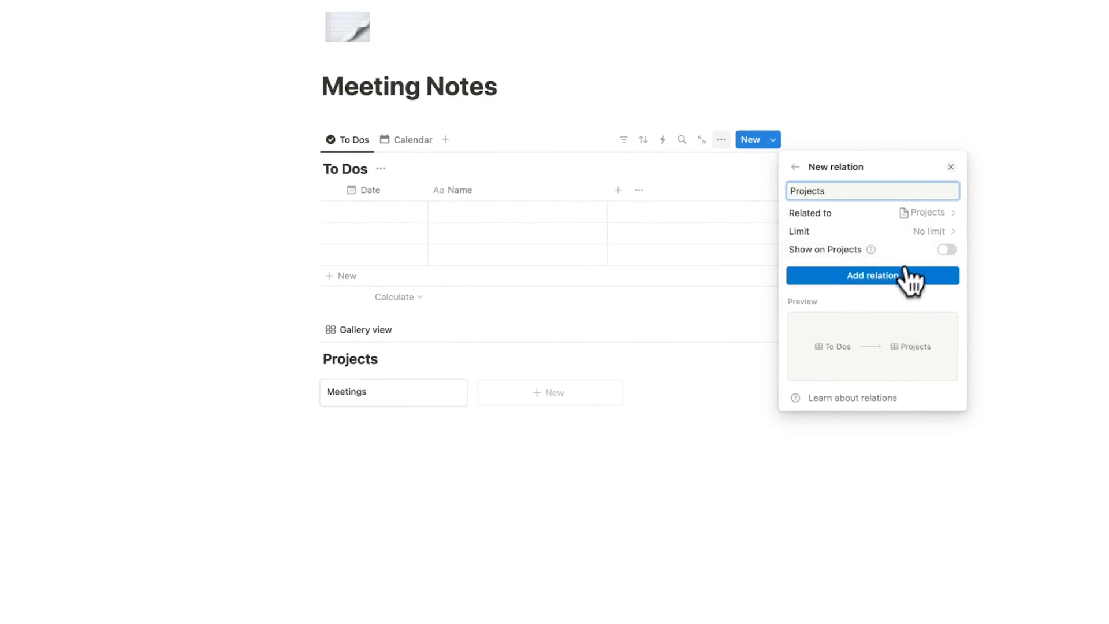
pyautogui.click(873, 276)
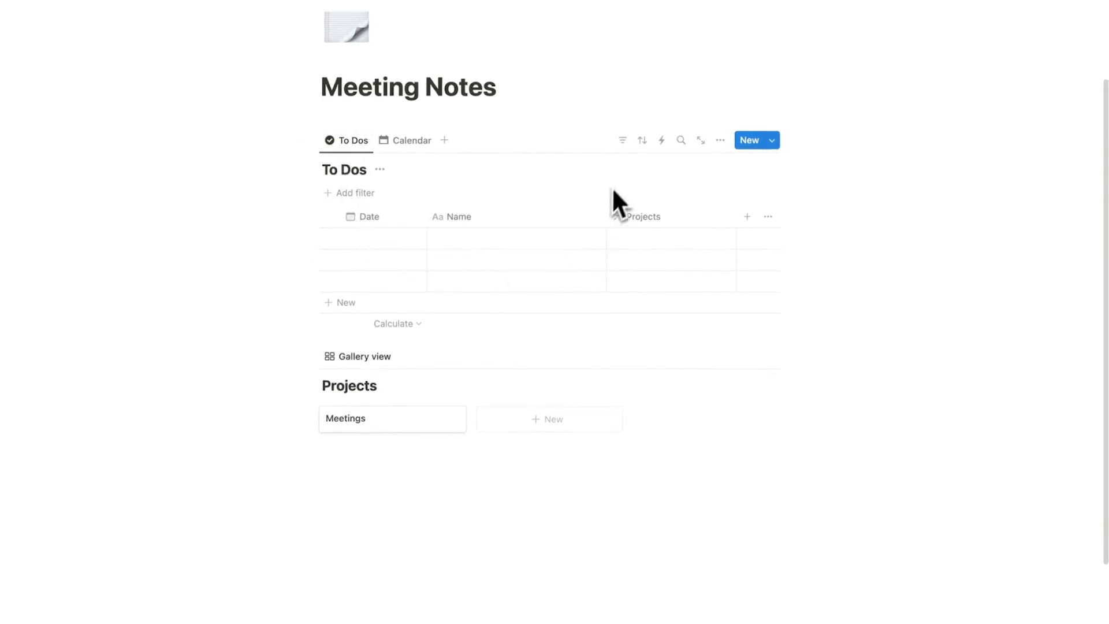
# Add a 'blah' to-do dated the 17th and check it in the Calendar view.
pyautogui.moveTo(520, 260)
pyautogui.click(485, 238)
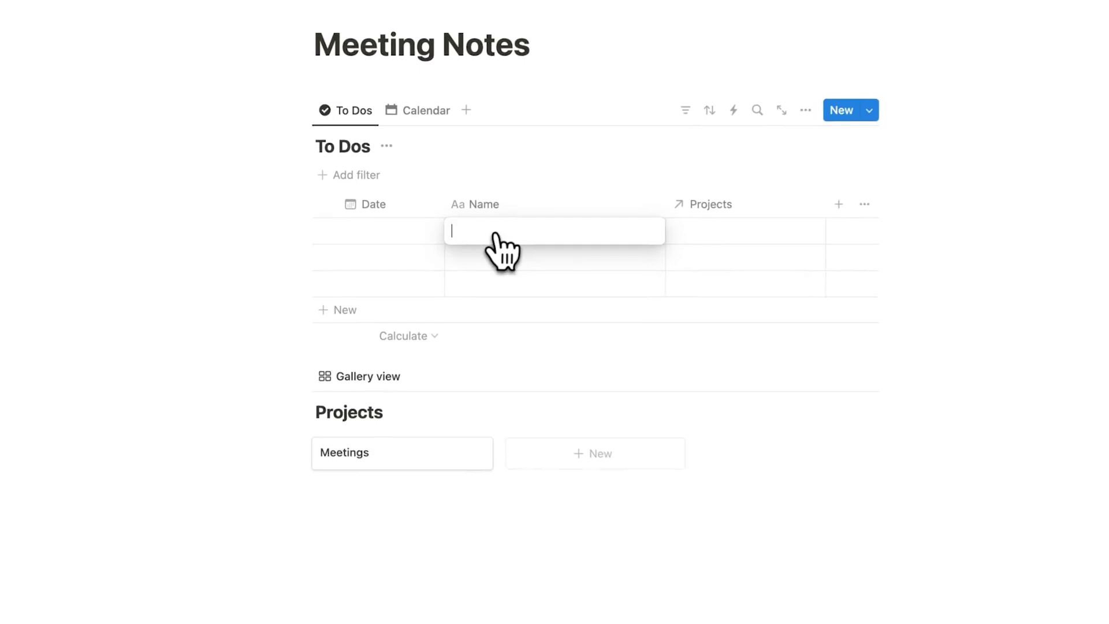
pyautogui.write('blah')
pyautogui.press('Return')
pyautogui.click(371, 231)
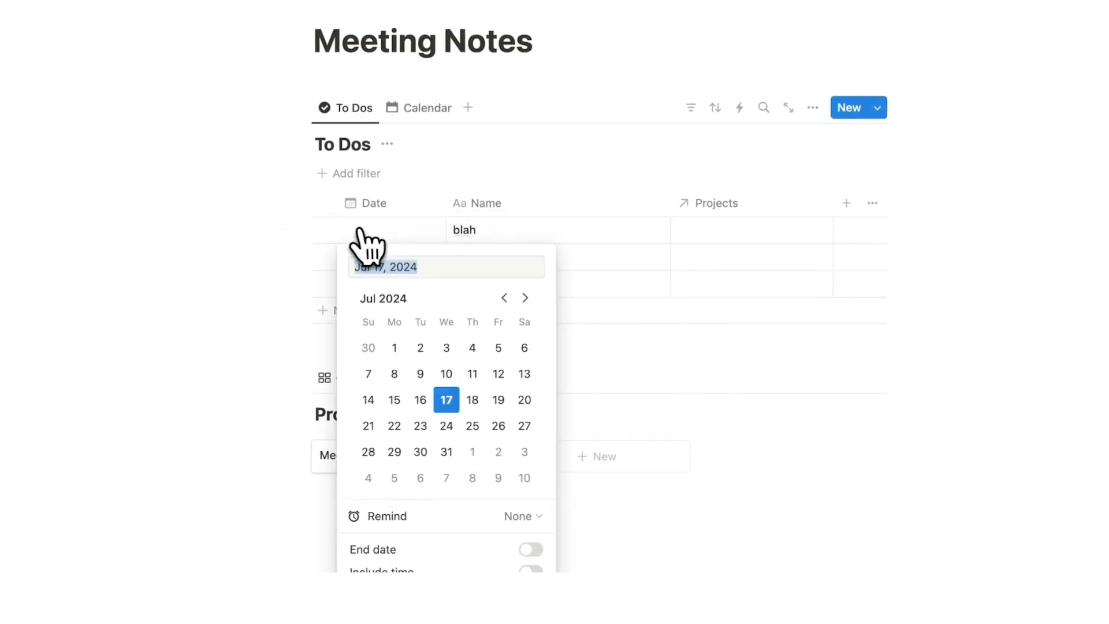
pyautogui.click(447, 400)
pyautogui.click(217, 269)
pyautogui.click(428, 108)
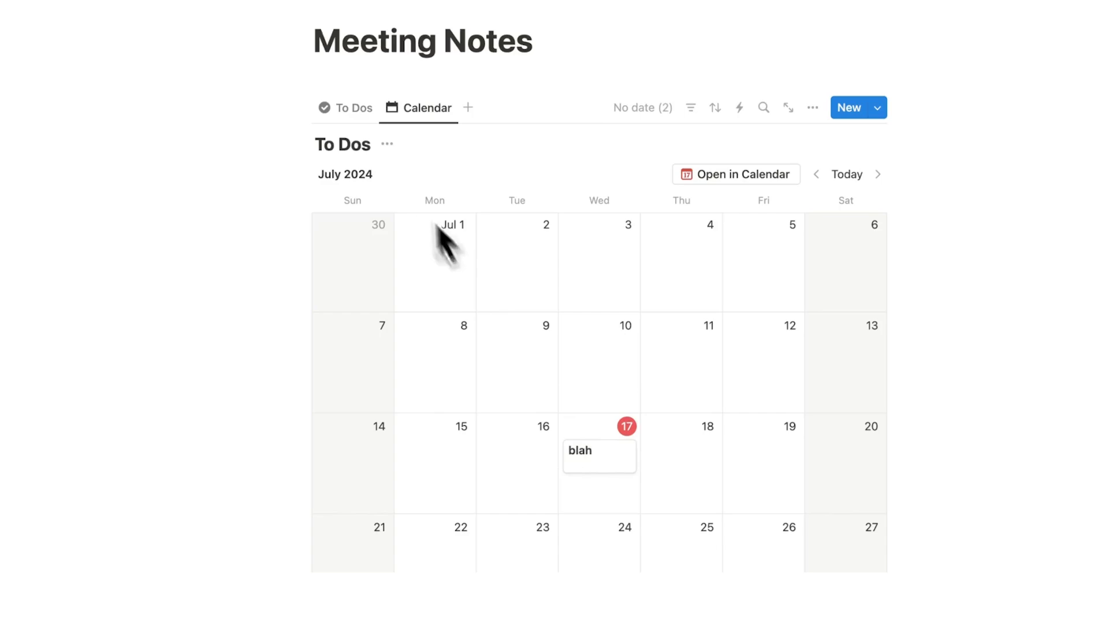
pyautogui.click(345, 107)
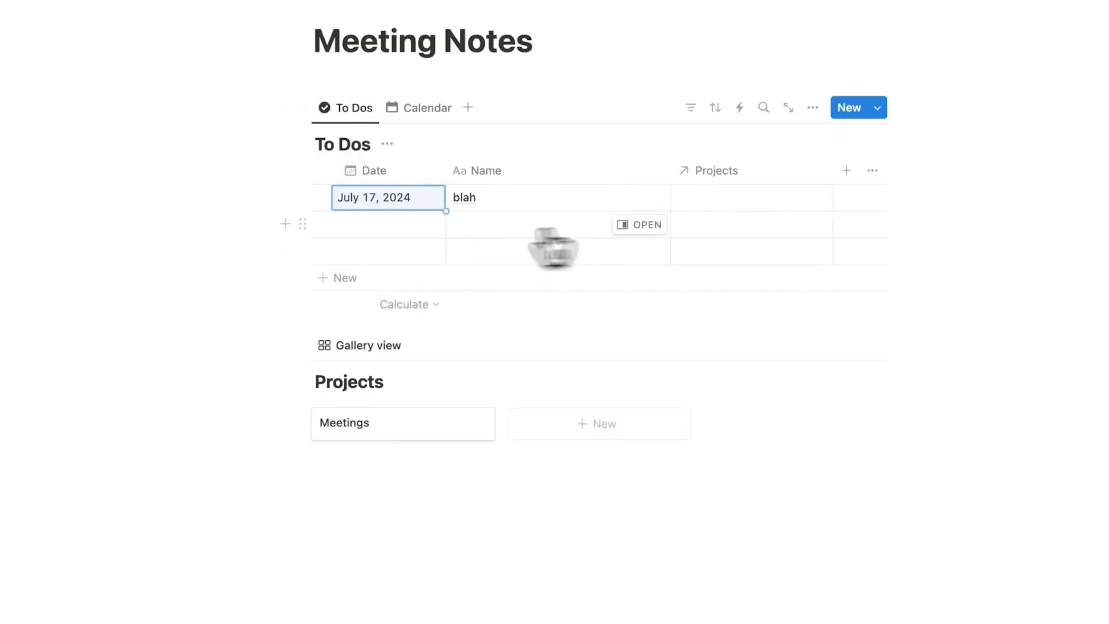
pyautogui.click(243, 230)
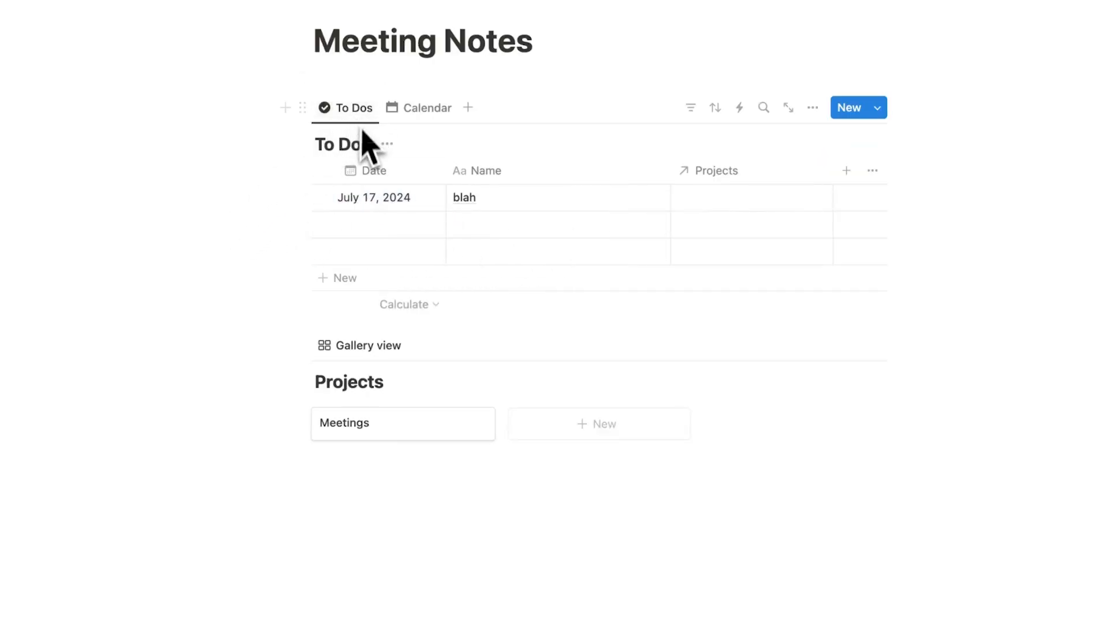
pyautogui.click(563, 221)
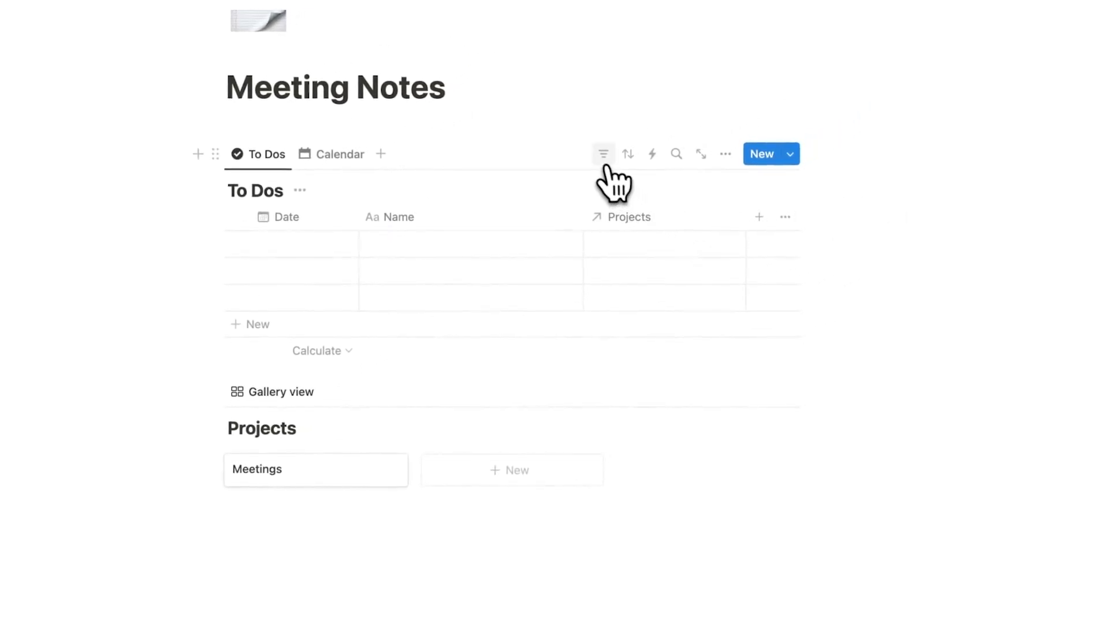
# Filter the To Dos table to rows whose Date is empty.
pyautogui.click(603, 154)
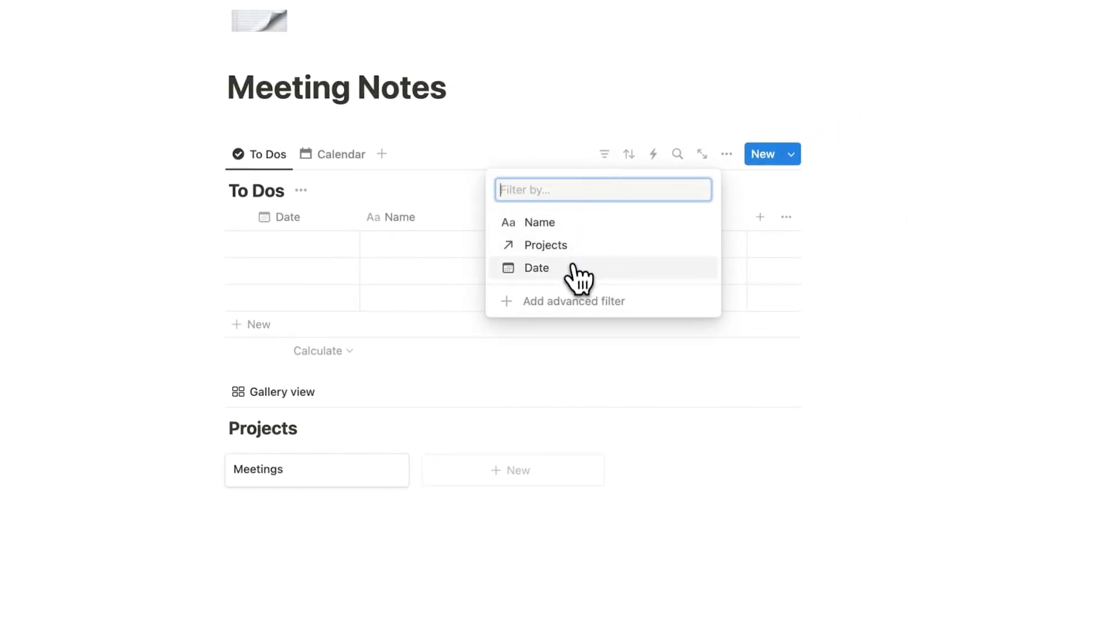
pyautogui.click(536, 267)
pyautogui.click(338, 203)
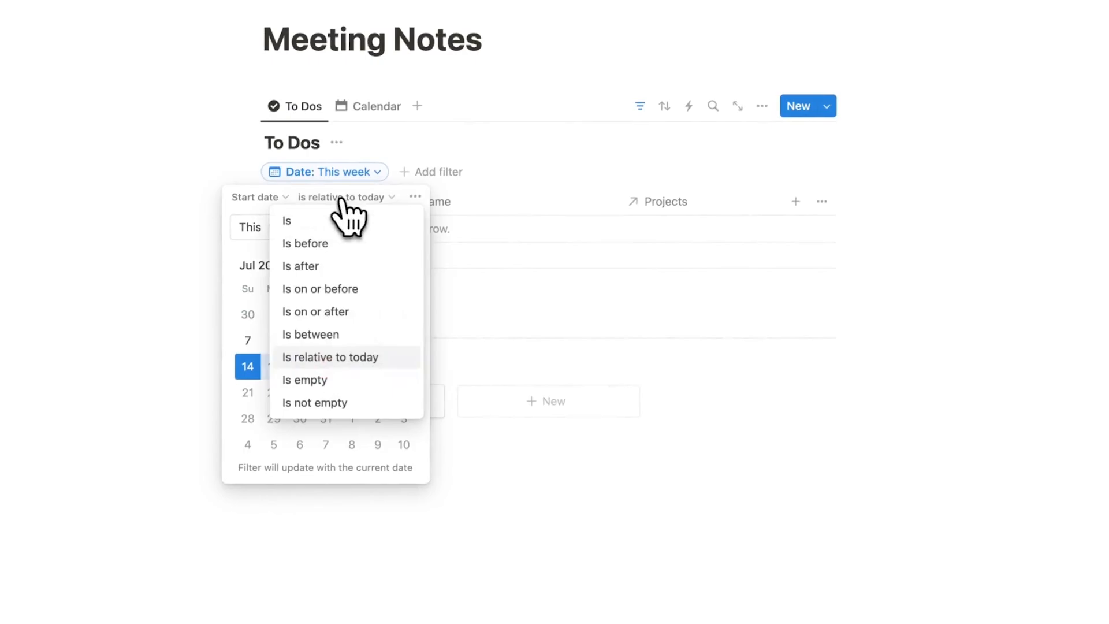
pyautogui.click(340, 382)
pyautogui.write('example')
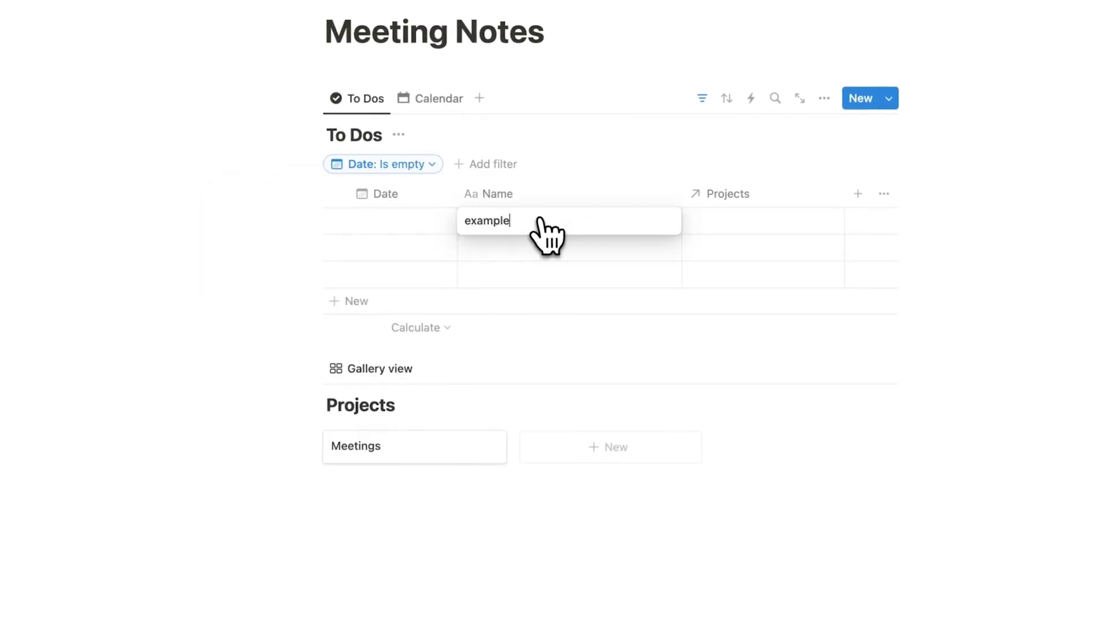
# Add an 'example' to-do and date it the 17th so it drops from the filtered table.
pyautogui.click(546, 251)
pyautogui.click(390, 221)
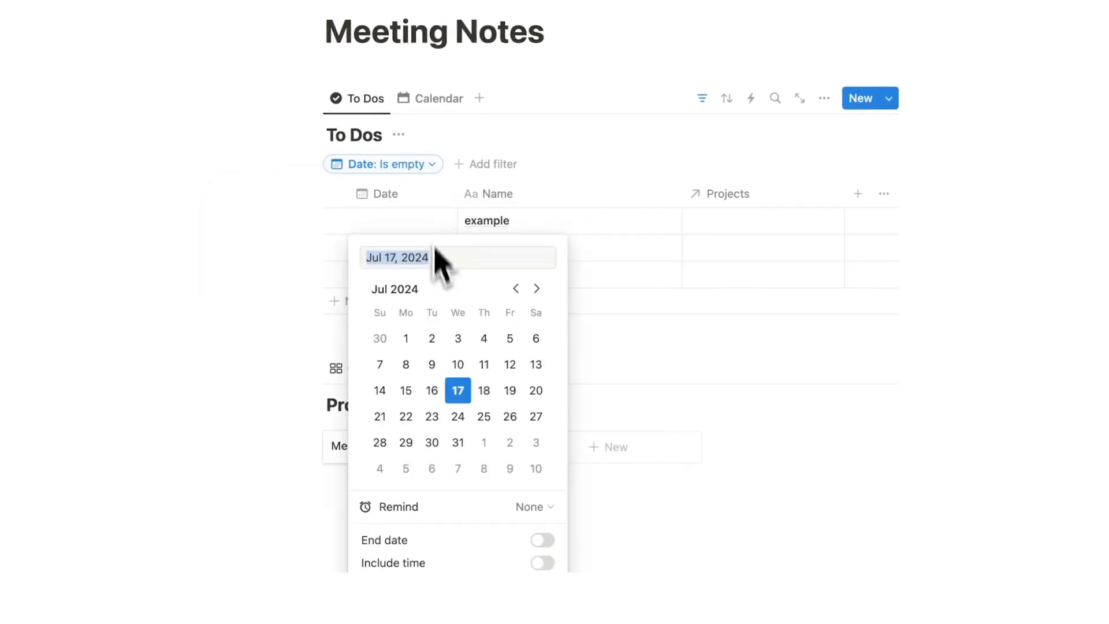
pyautogui.click(458, 390)
pyautogui.click(307, 339)
pyautogui.moveTo(530, 218)
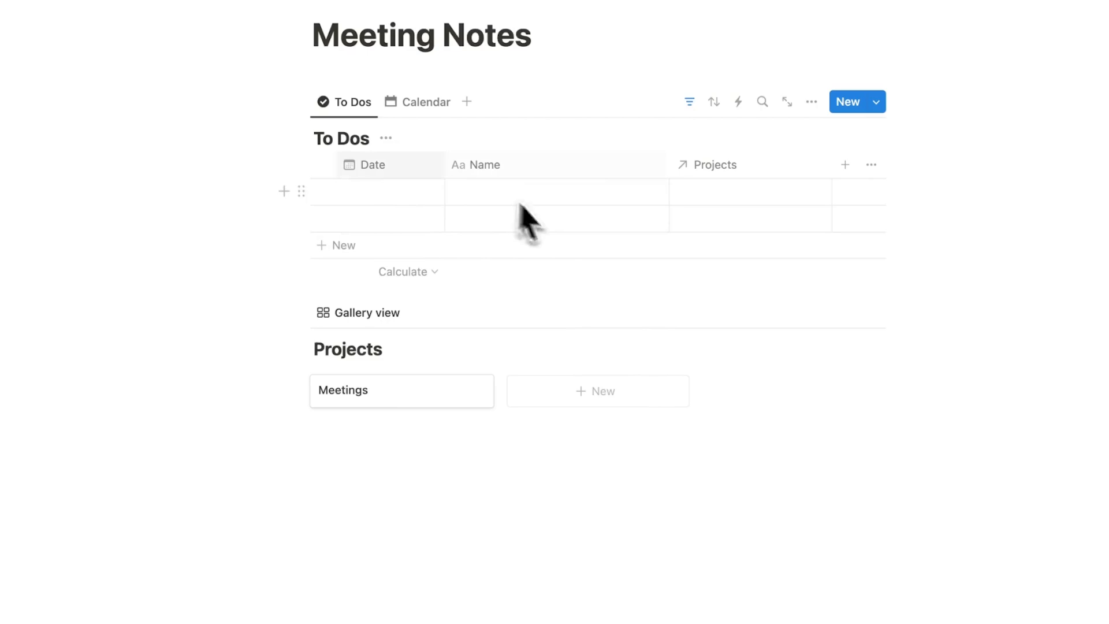
pyautogui.click(418, 101)
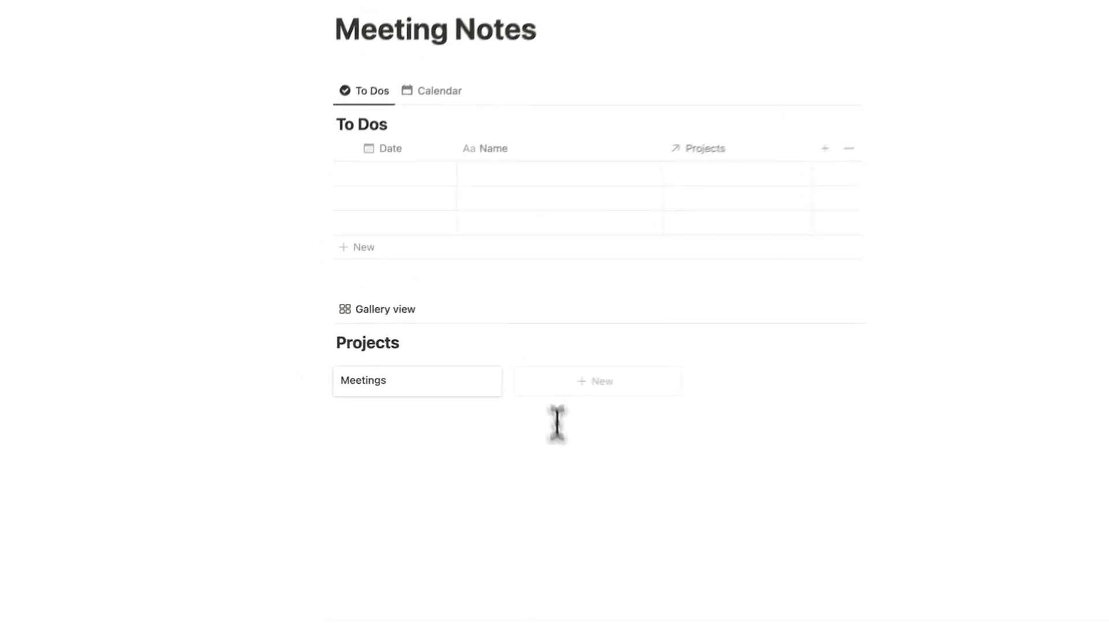
pyautogui.click(557, 423)
pyautogui.write('/data')
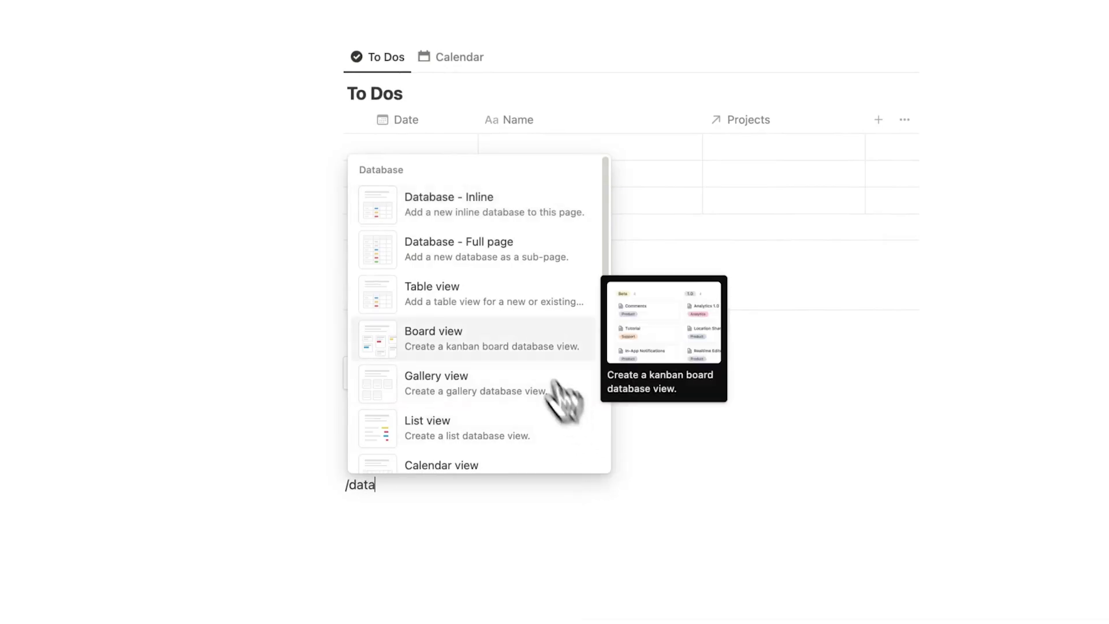
pyautogui.click(476, 338)
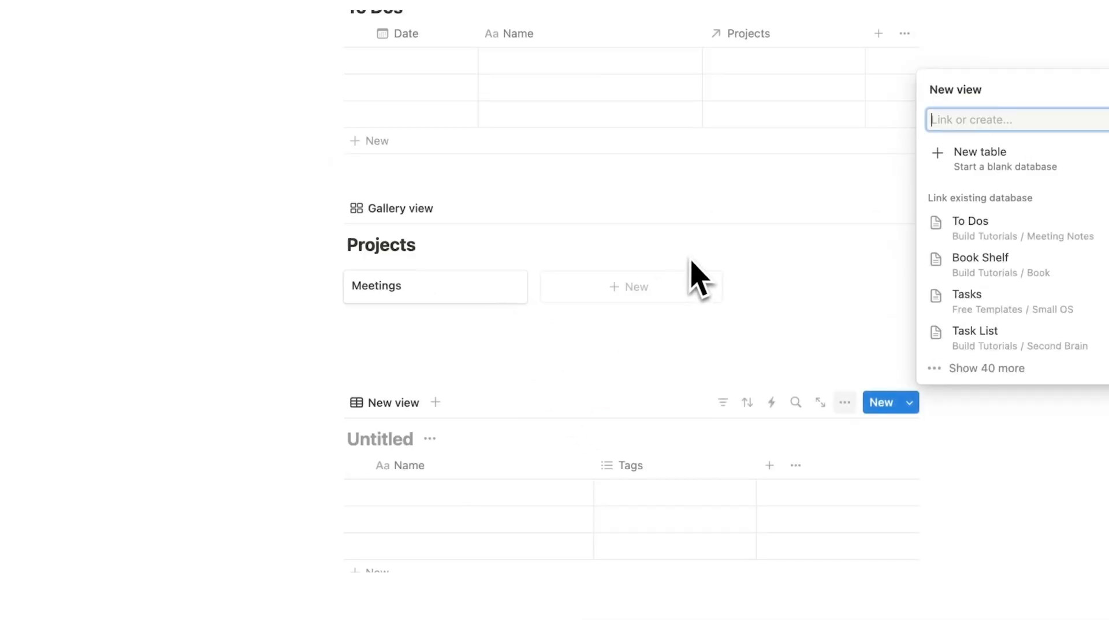
pyautogui.click(333, 402)
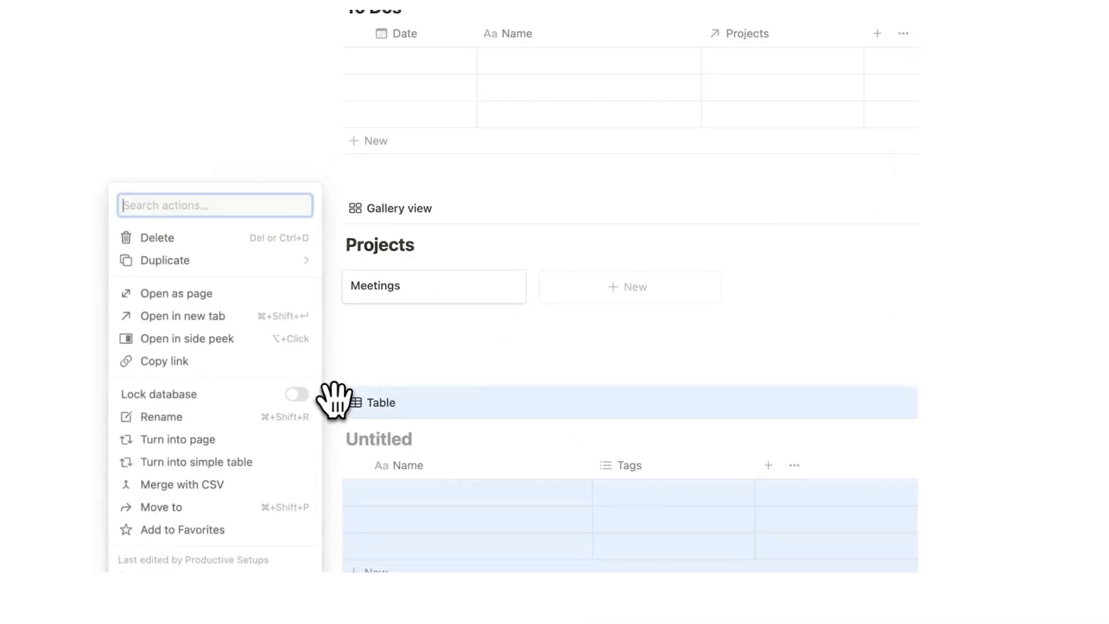
pyautogui.click(156, 236)
pyautogui.moveTo(334, 241)
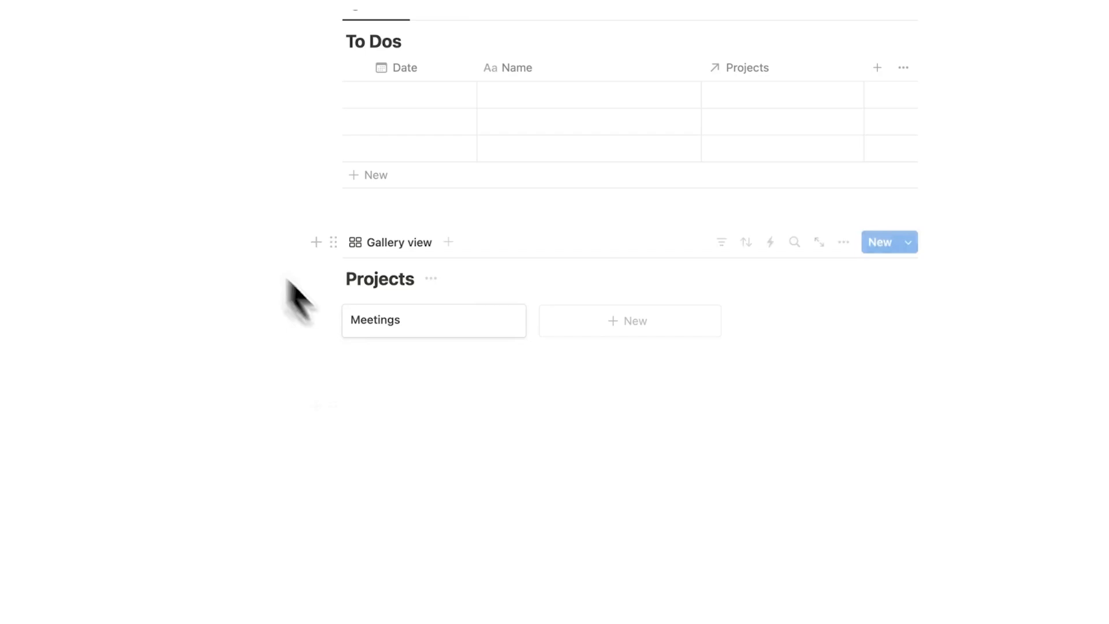
pyautogui.scroll(3, 512, 451)
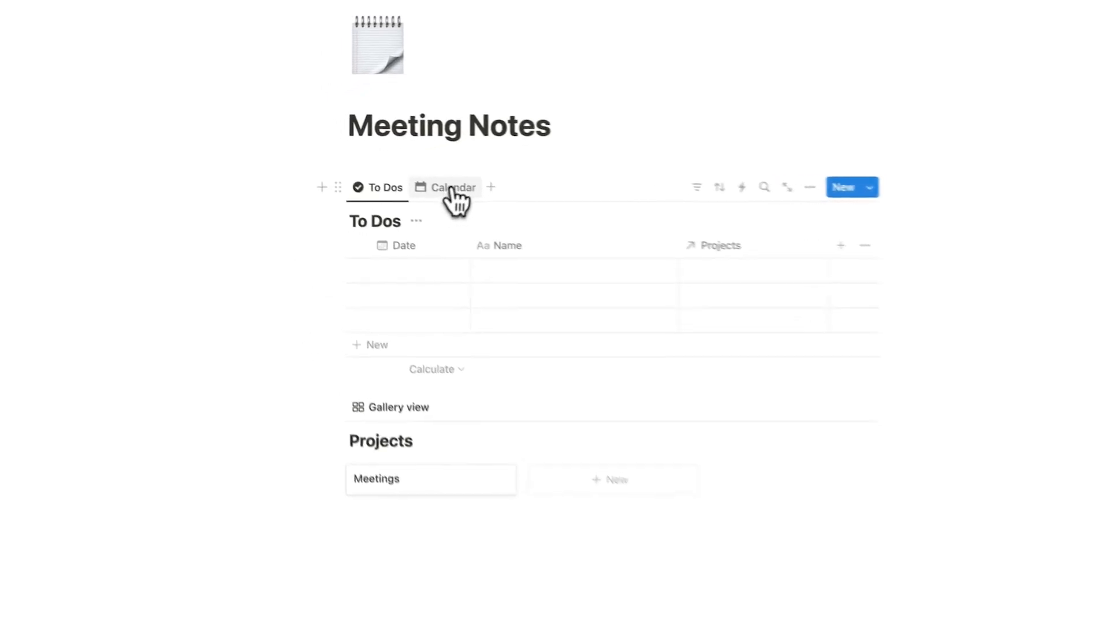
# Check the Calendar view, then show the To Dos New-button template options.
pyautogui.click(471, 188)
pyautogui.click(400, 187)
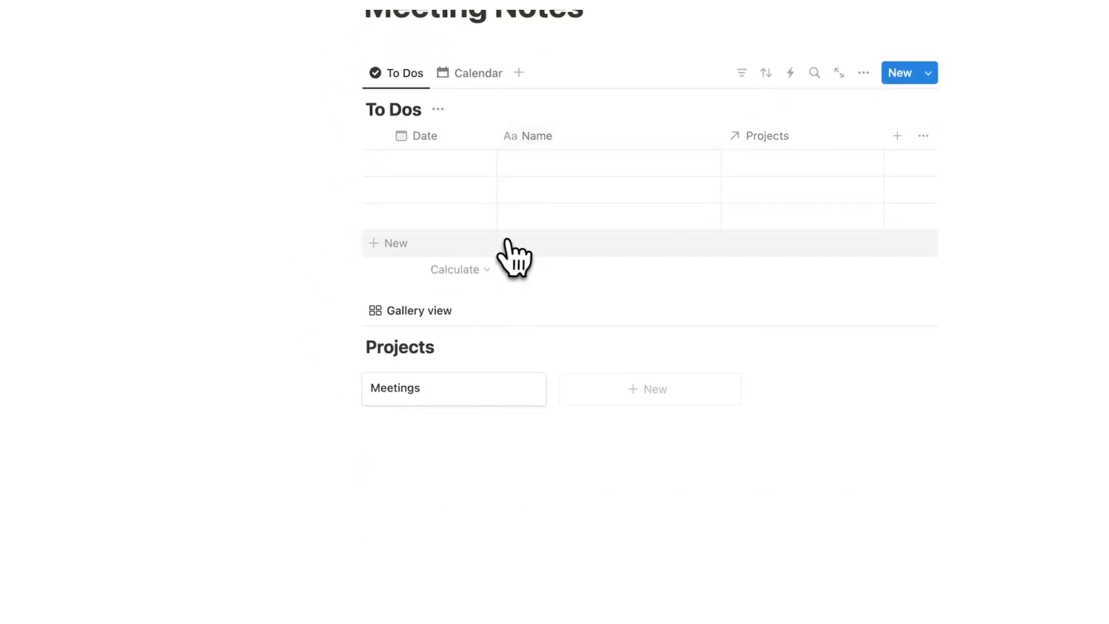
pyautogui.scroll(-1, 395, 347)
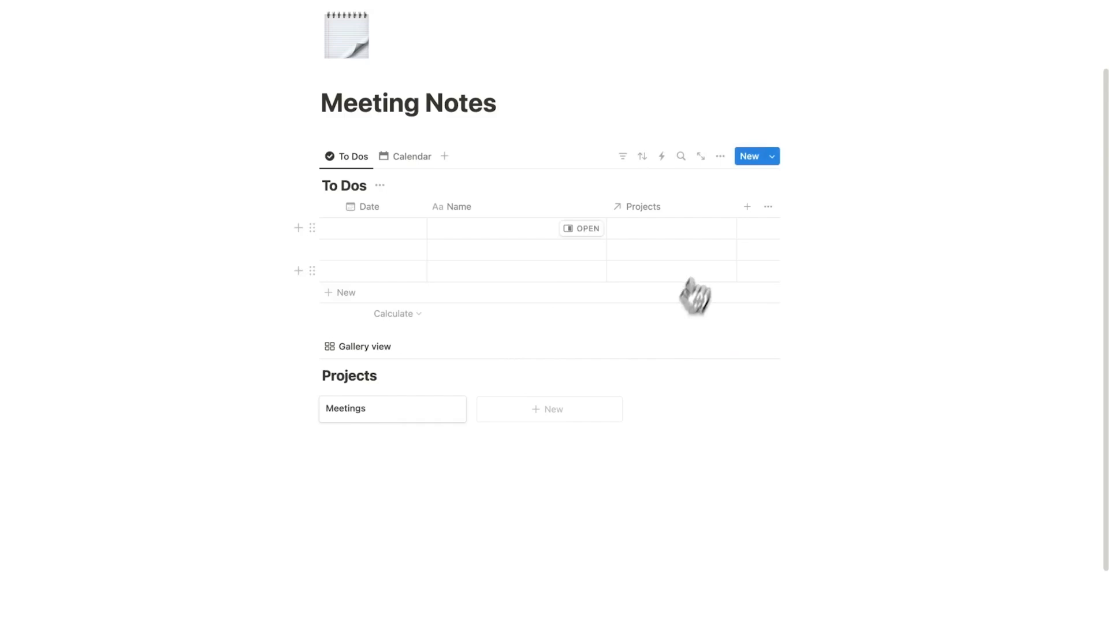
pyautogui.moveTo(650, 163)
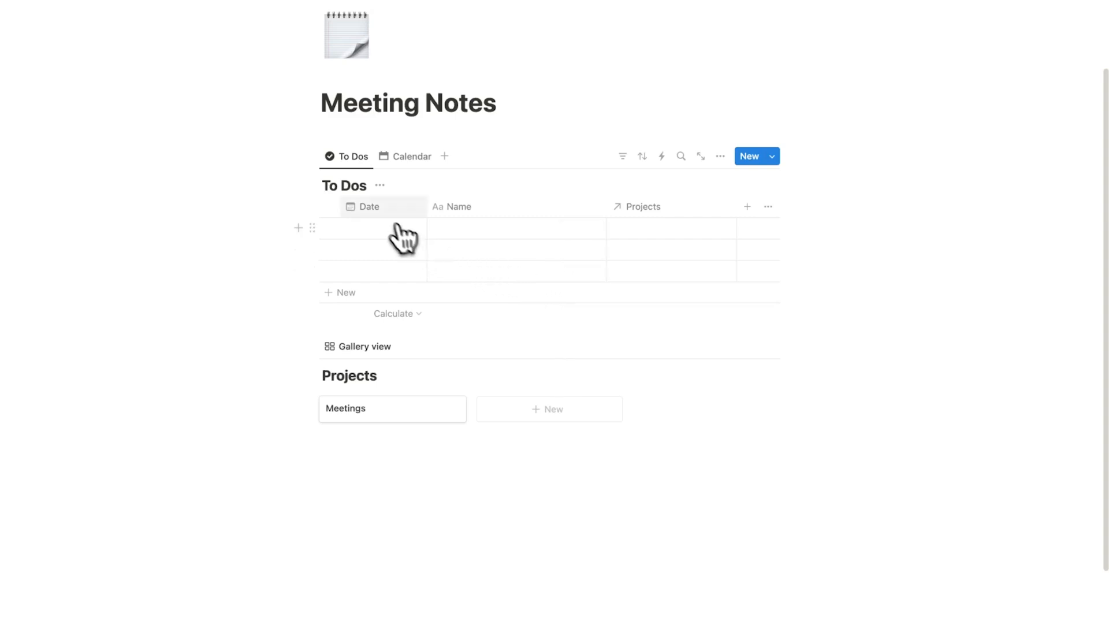
pyautogui.moveTo(520, 228)
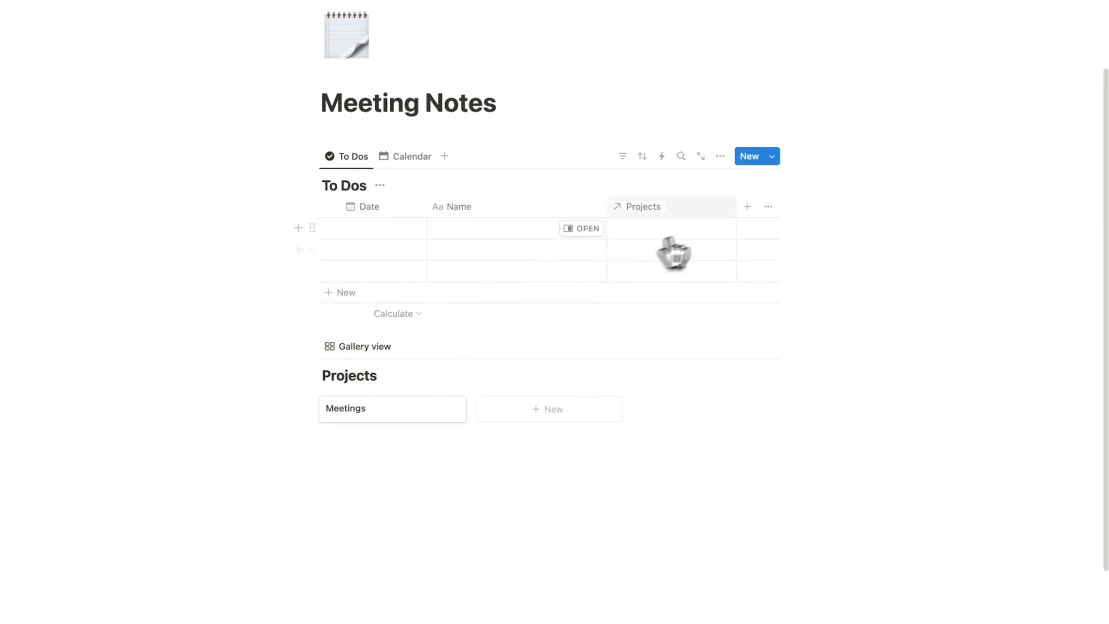
pyautogui.click(773, 157)
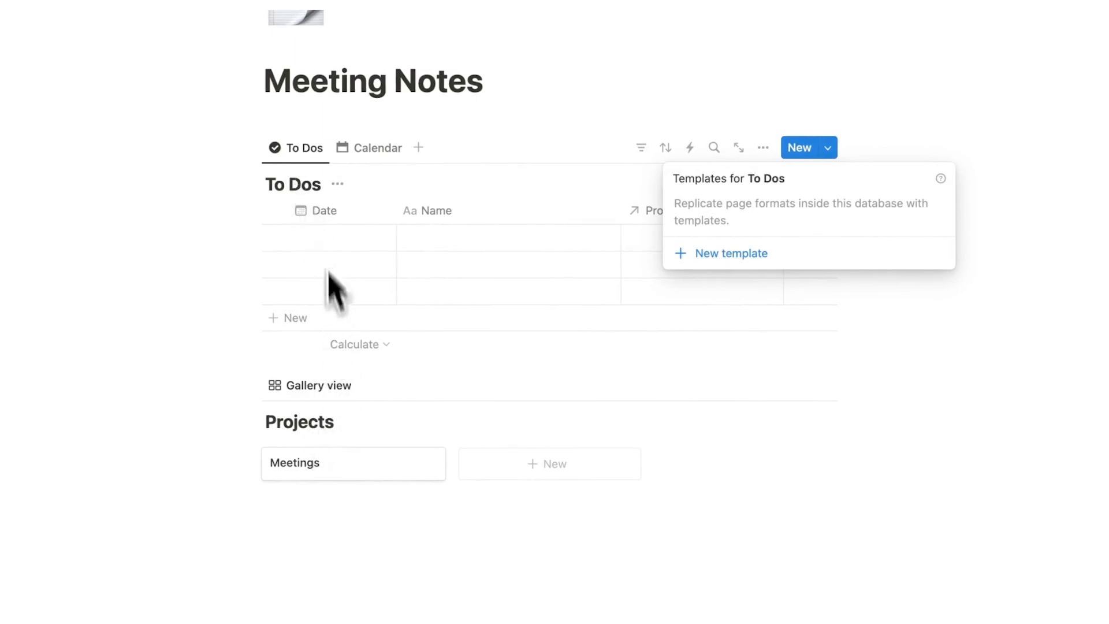
# Create a To Dos template titled New Meeting with a person silhouette icon.
pyautogui.click(761, 256)
pyautogui.write('Meeting')
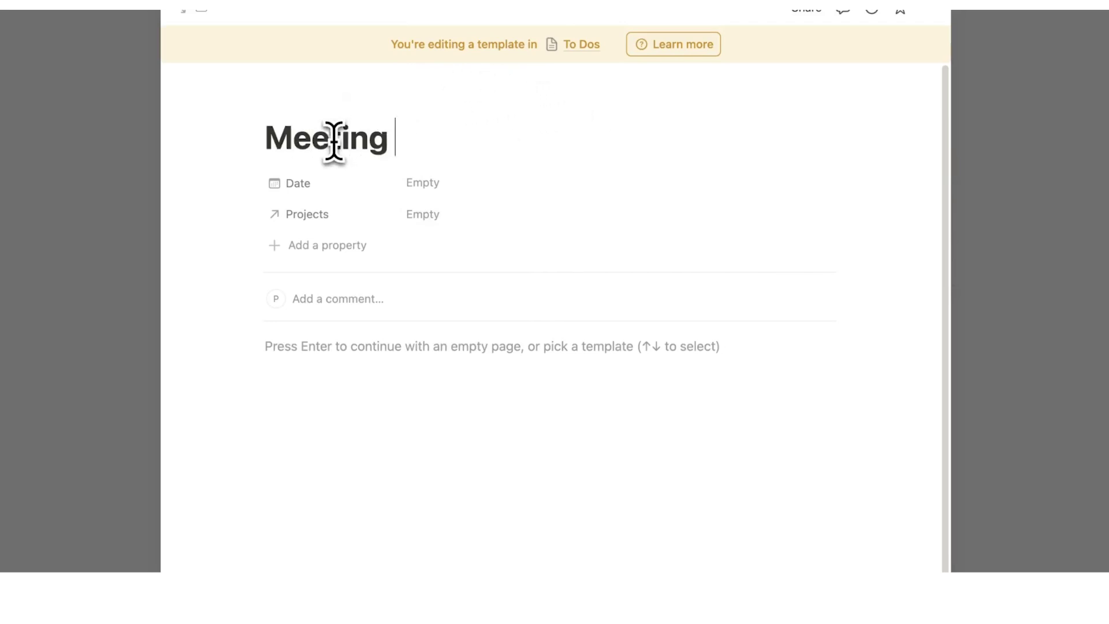
pyautogui.write('Note')
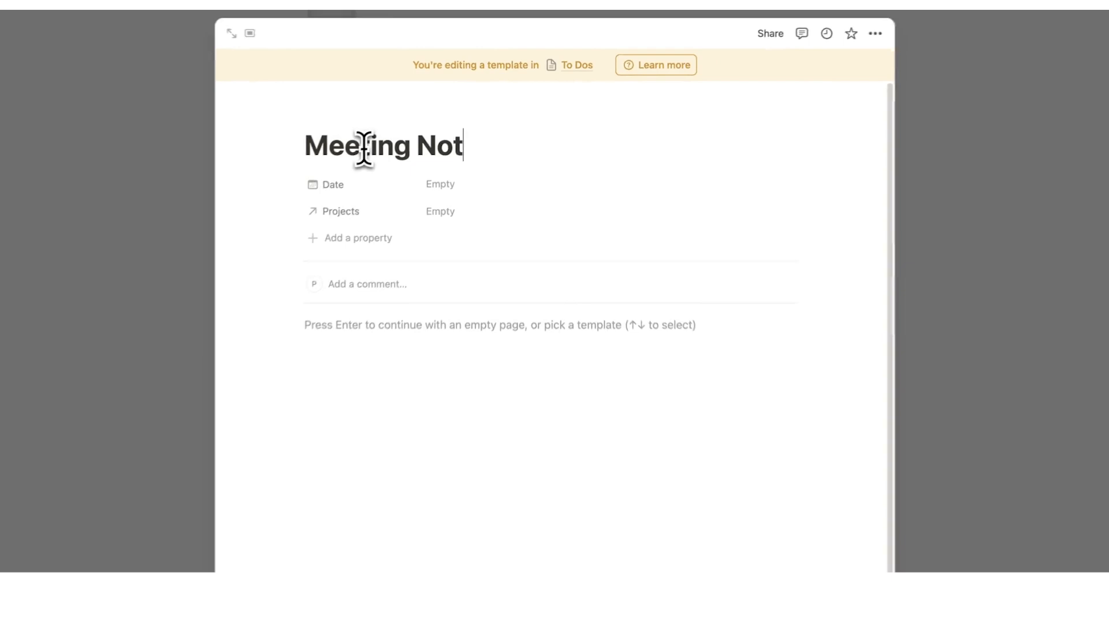
pyautogui.hotkey('ctrl', 'a')
pyautogui.write('New M')
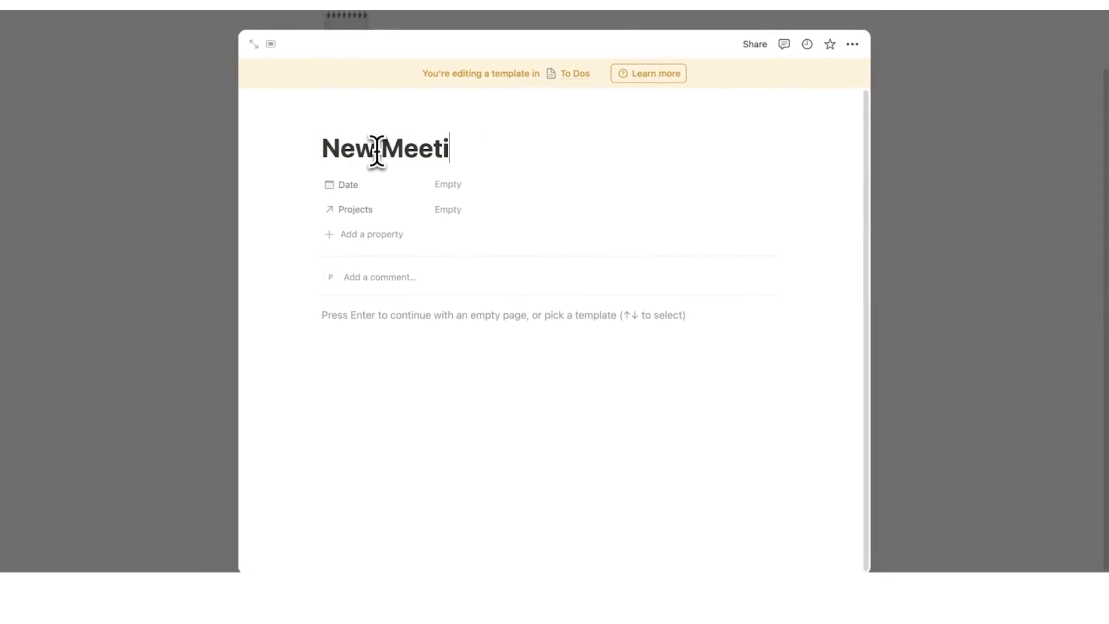
pyautogui.click(354, 118)
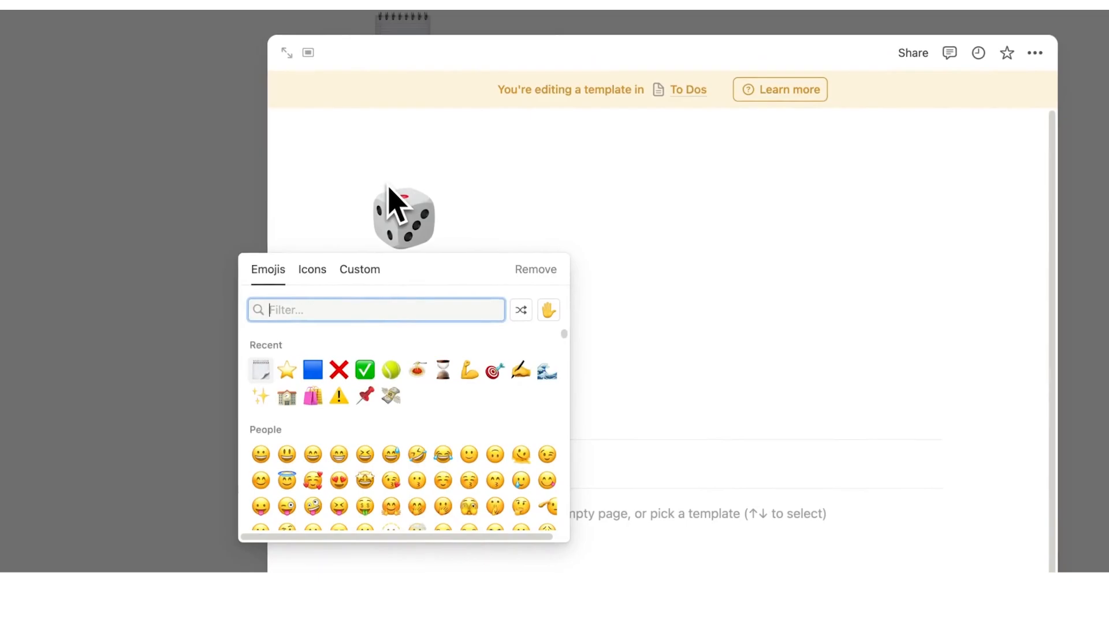
pyautogui.write('people')
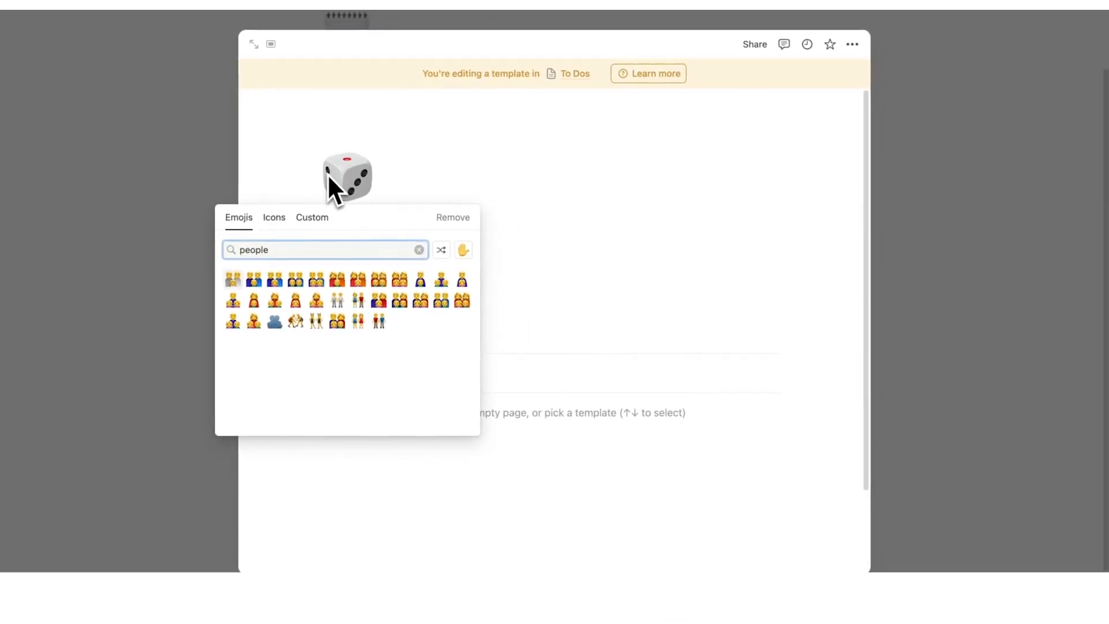
pyautogui.hotkey('ctrl', 'a')
pyautogui.write('person')
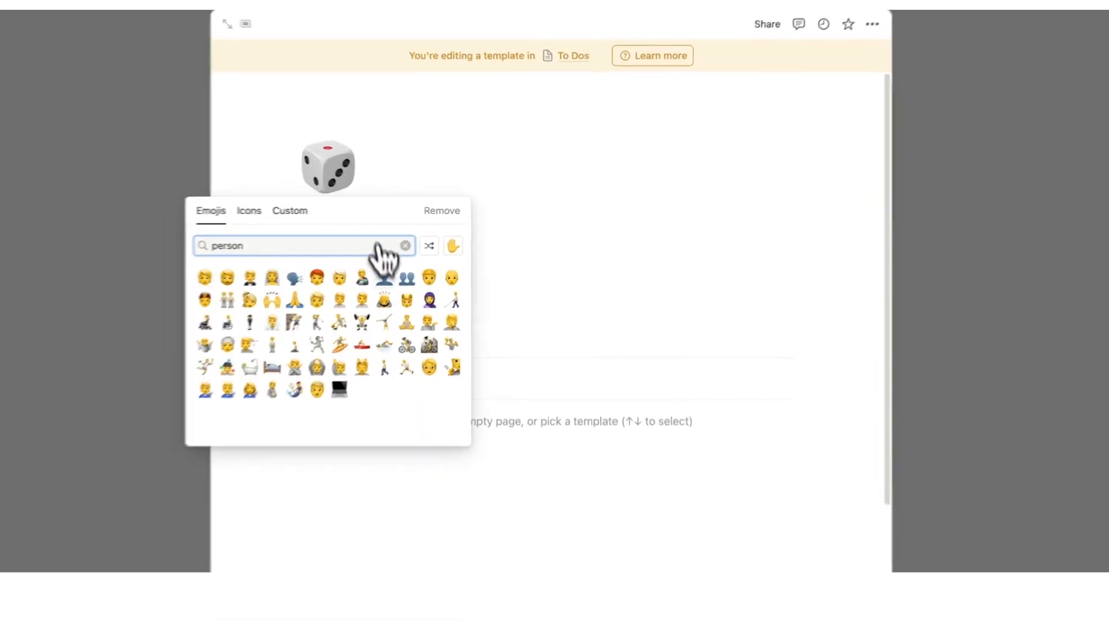
pyautogui.click(384, 278)
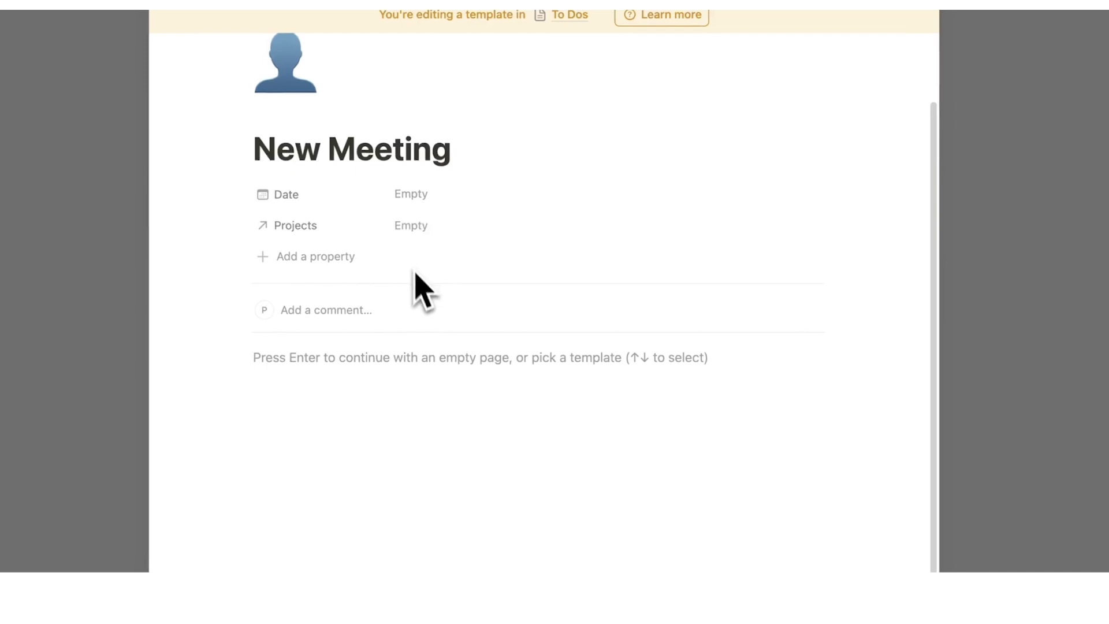
# Link the template's Projects property to the Meetings project.
pyautogui.click(411, 225)
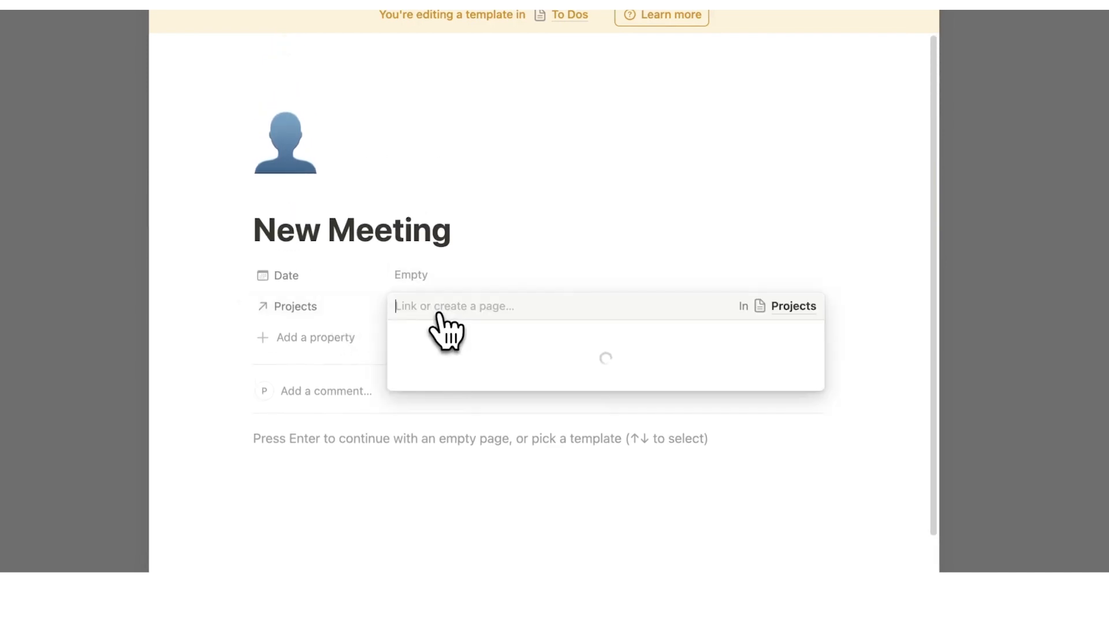
pyautogui.moveTo(439, 360)
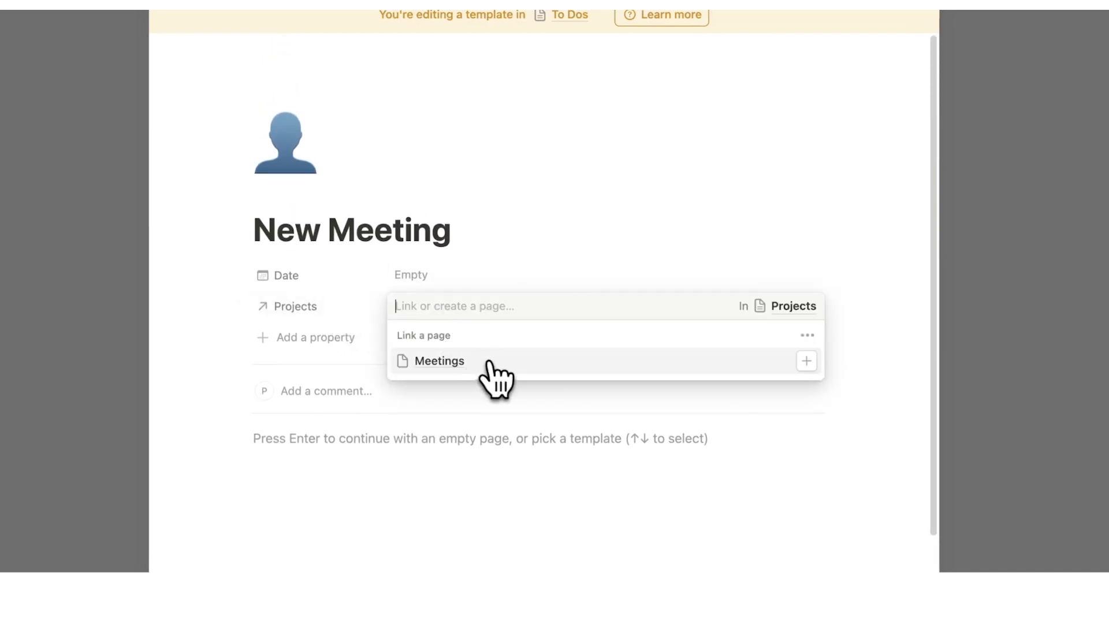
pyautogui.click(555, 265)
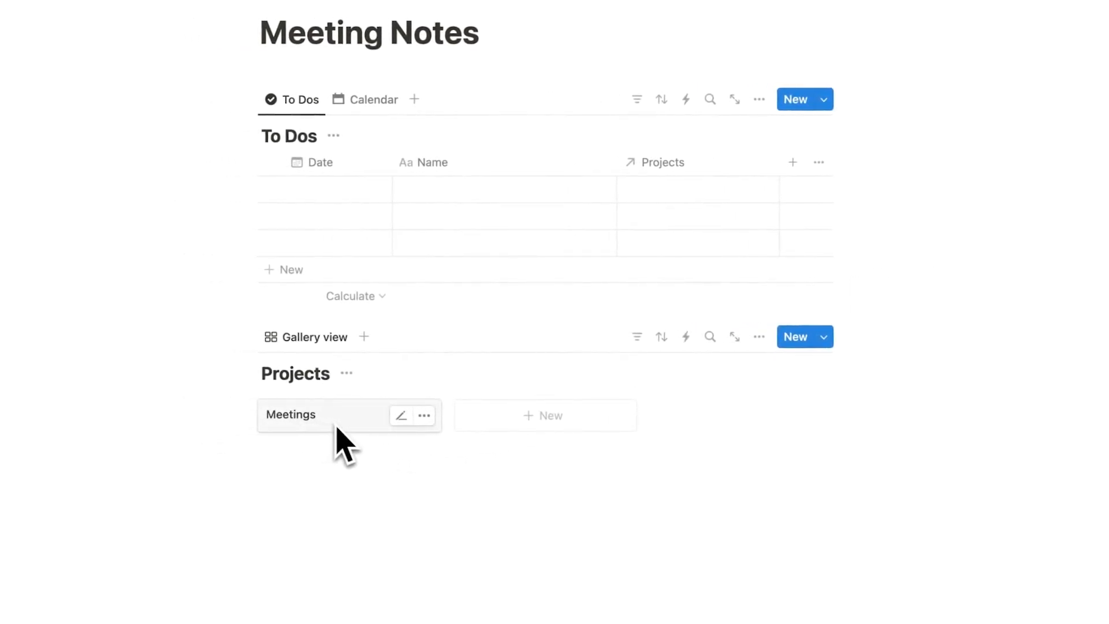
# Peek at the Meetings card twice, then list the To Dos templates showing New Meeting and Empty.
pyautogui.click(337, 431)
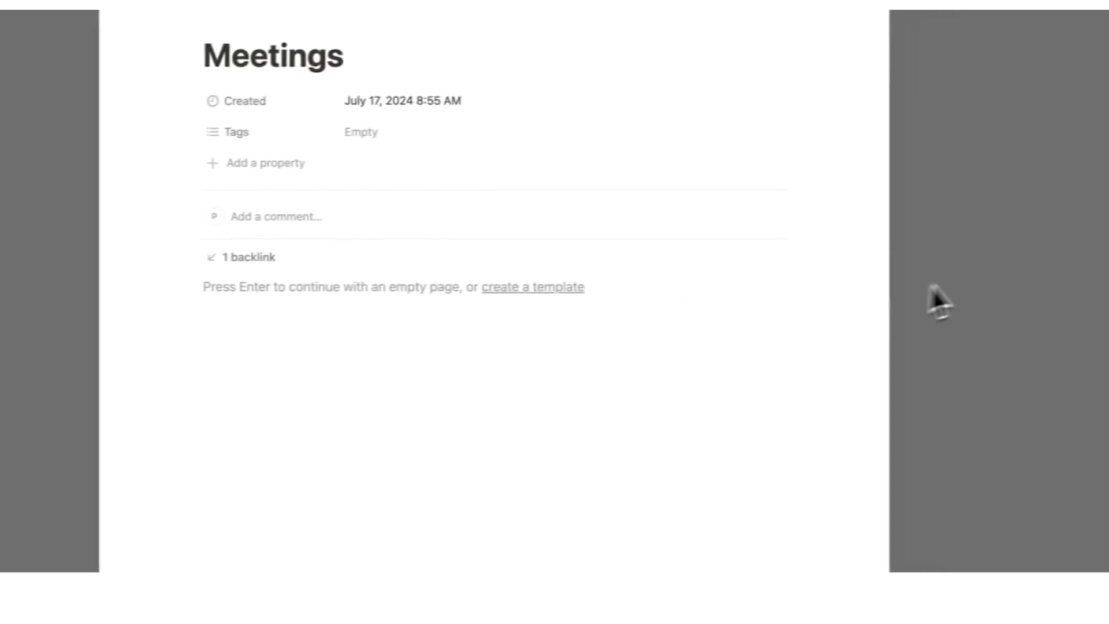
pyautogui.click(937, 298)
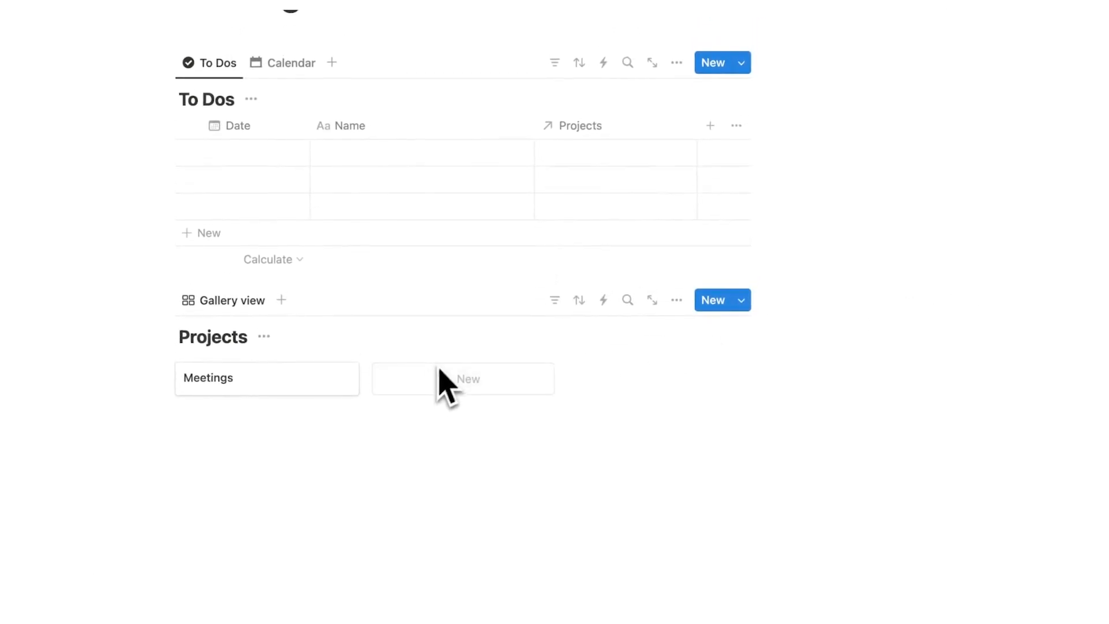
pyautogui.click(347, 379)
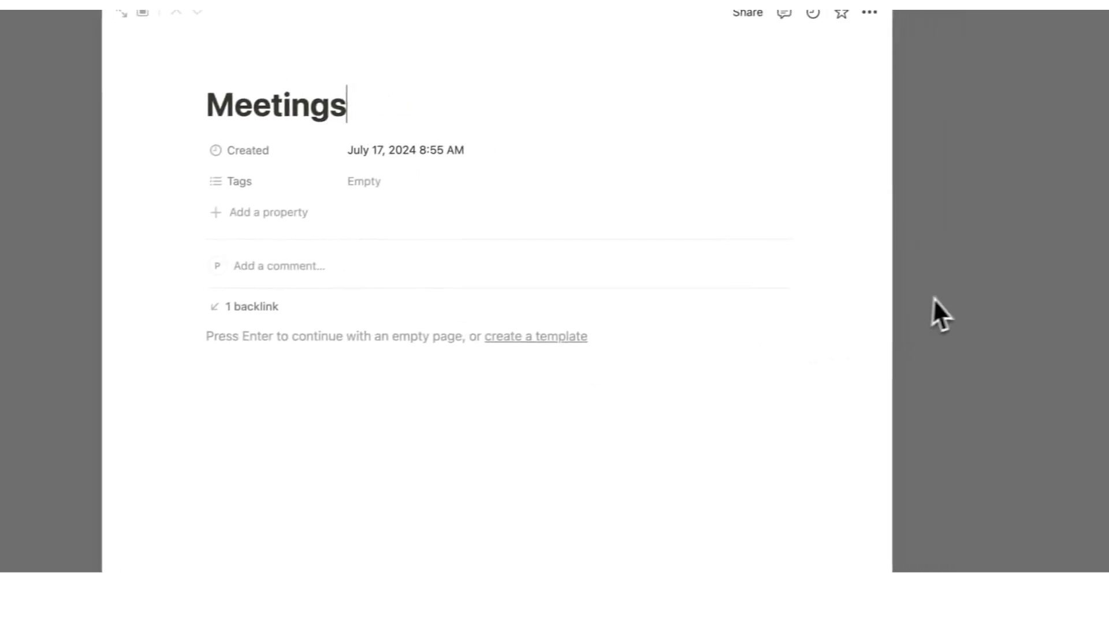
pyautogui.click(933, 298)
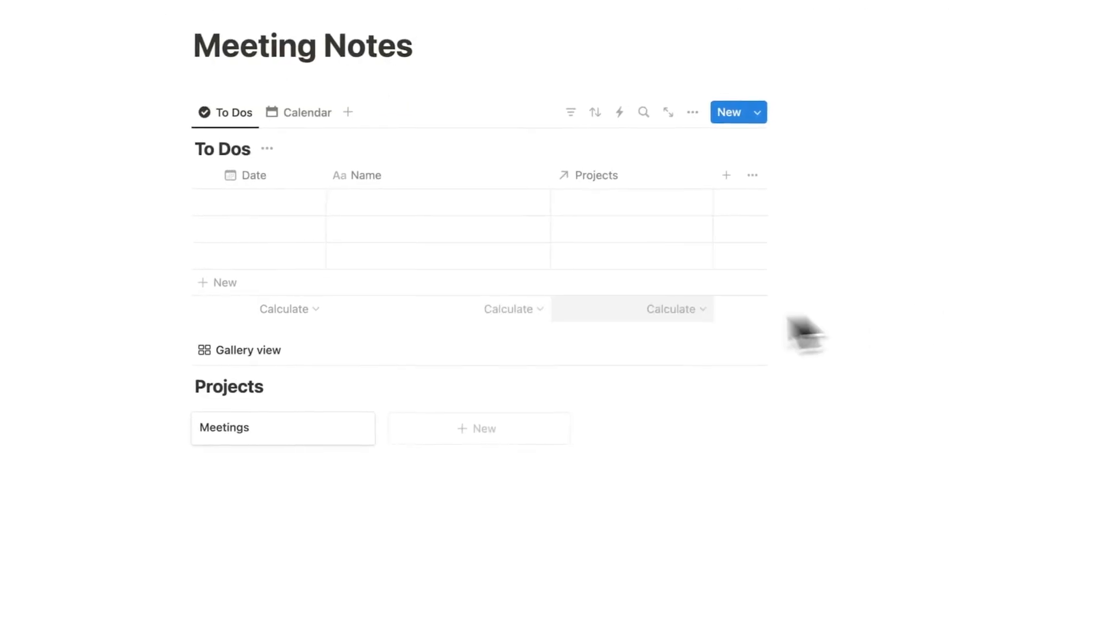
pyautogui.click(757, 112)
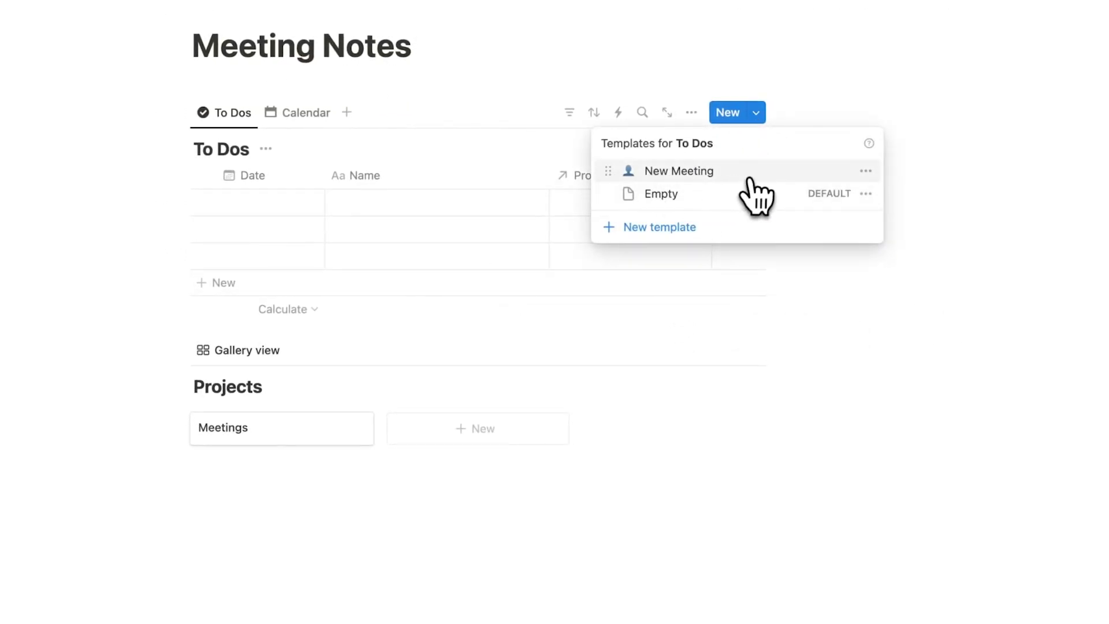
# Edit the New Meeting template and add an Agenda heading.
pyautogui.click(867, 170)
pyautogui.click(923, 189)
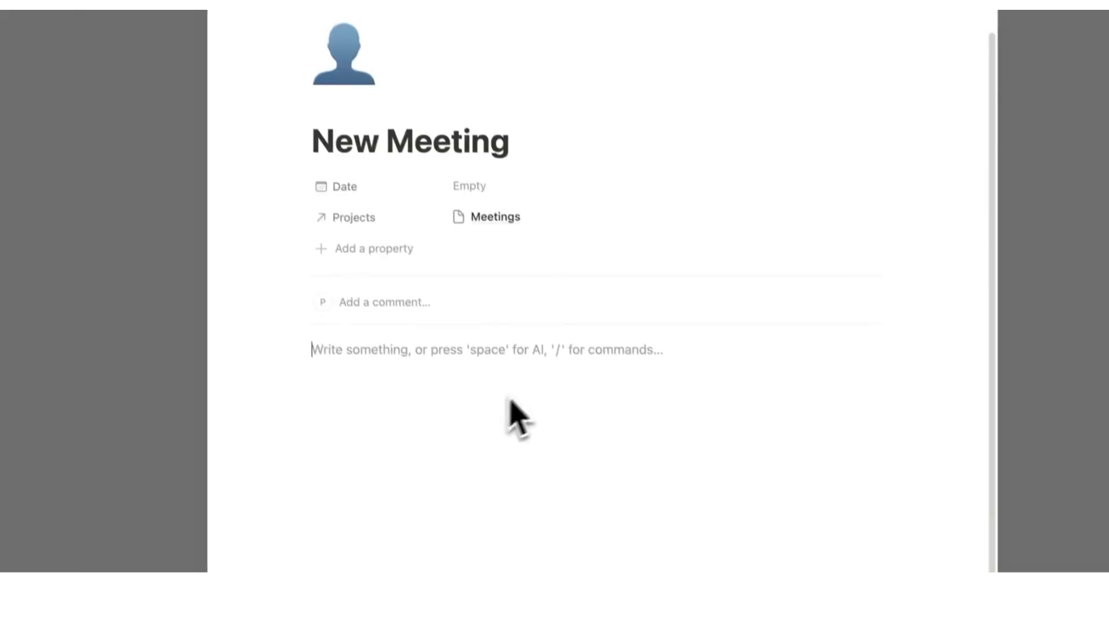
pyautogui.moveTo(462, 377)
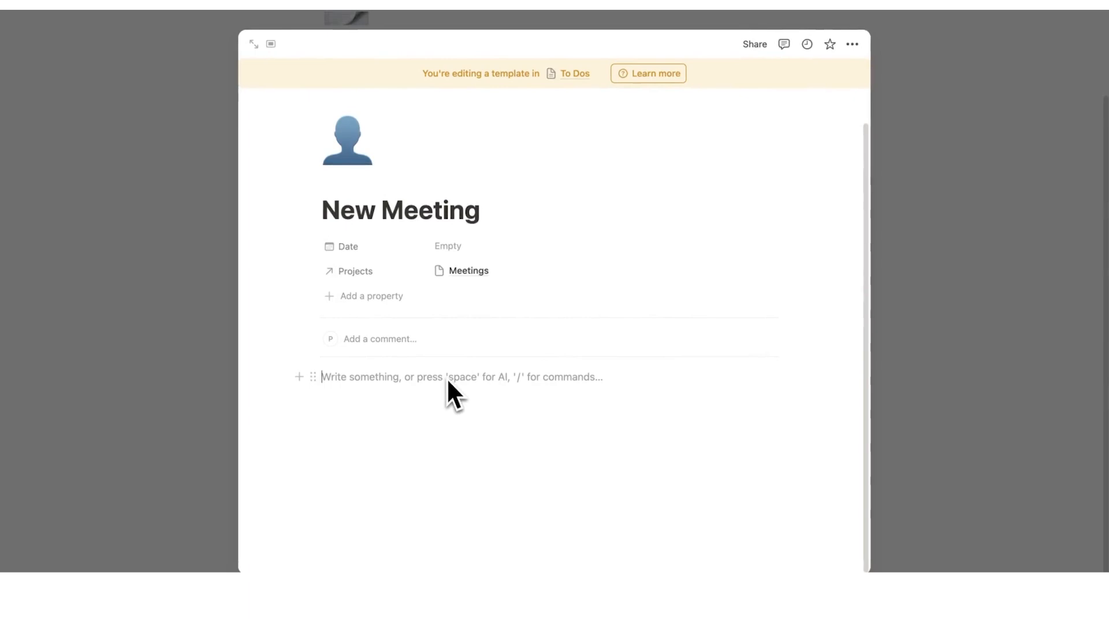
pyautogui.write('Agenda')
pyautogui.press('Return')
pyautogui.write('/database')
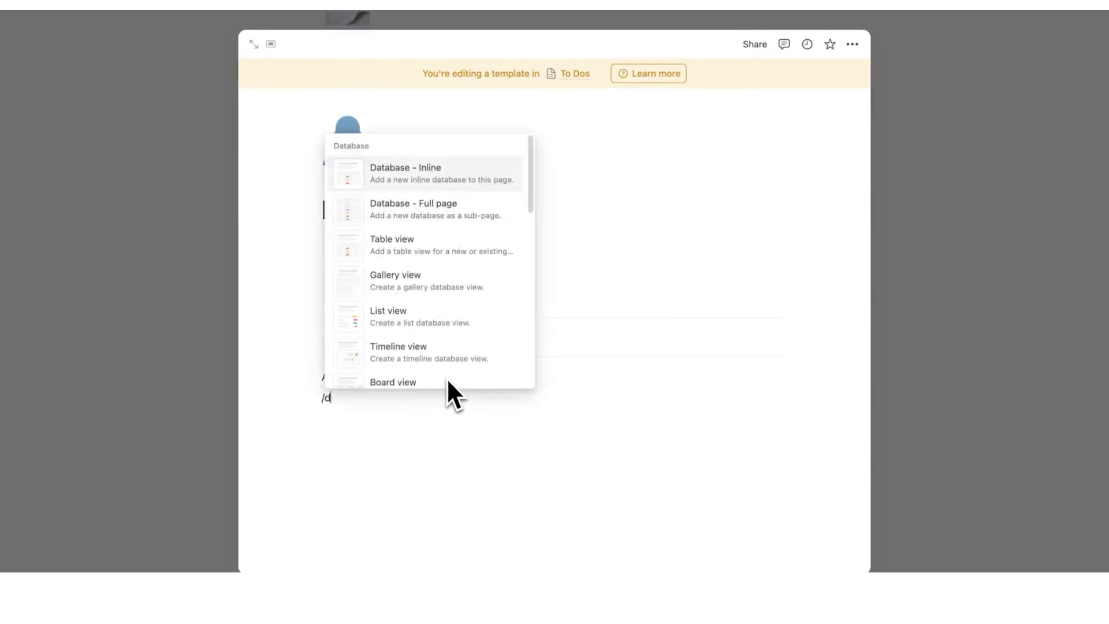
pyautogui.press('Escape')
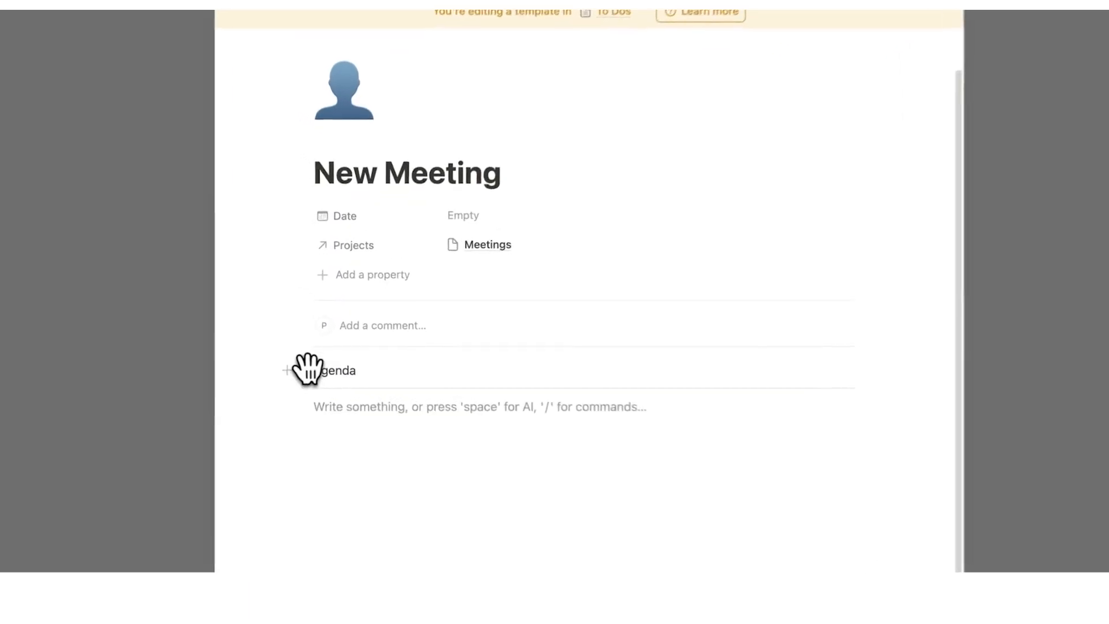
pyautogui.click(300, 367)
pyautogui.moveTo(128, 366)
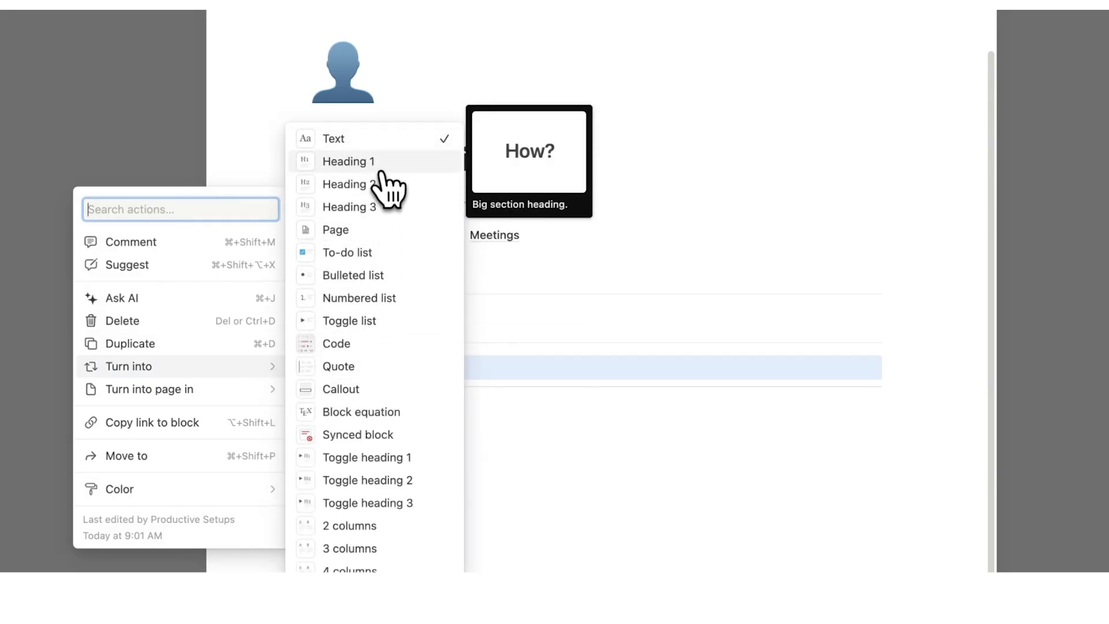
pyautogui.click(351, 184)
pyautogui.click(425, 425)
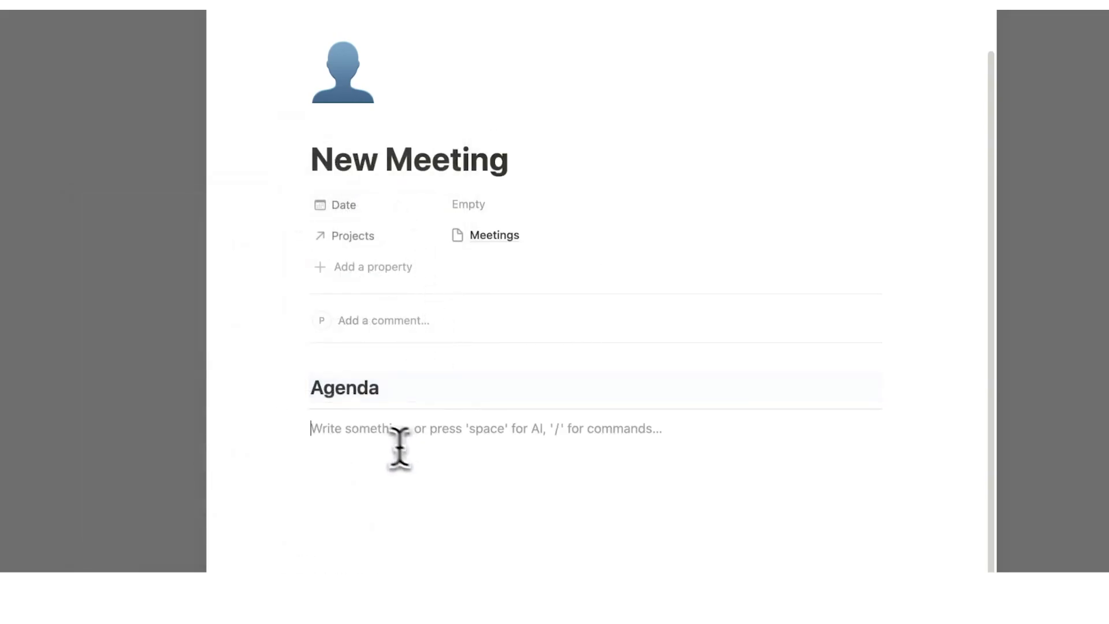
# Add Updates, Action Items and Relevant Reminders headings and remove the blank line.
pyautogui.moveTo(260, 391); pyautogui.dragTo(358, 423)
pyautogui.click(397, 468)
pyautogui.write('## Upda')
pyautogui.press('Return')
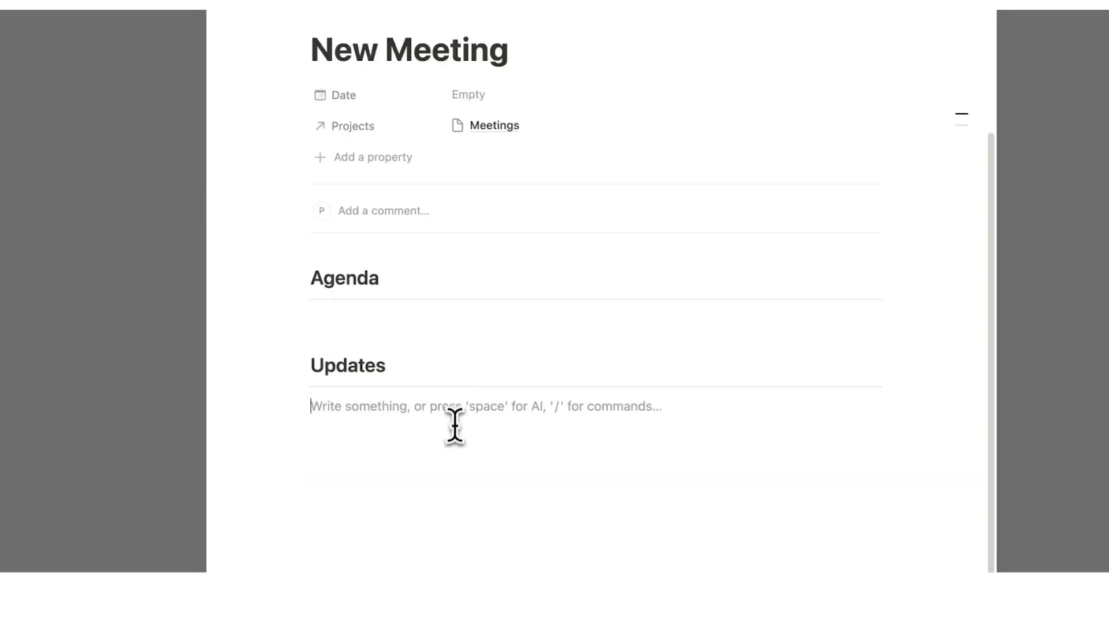
pyautogui.write('## Action Ite')
pyautogui.press('Return')
pyautogui.write('## R')
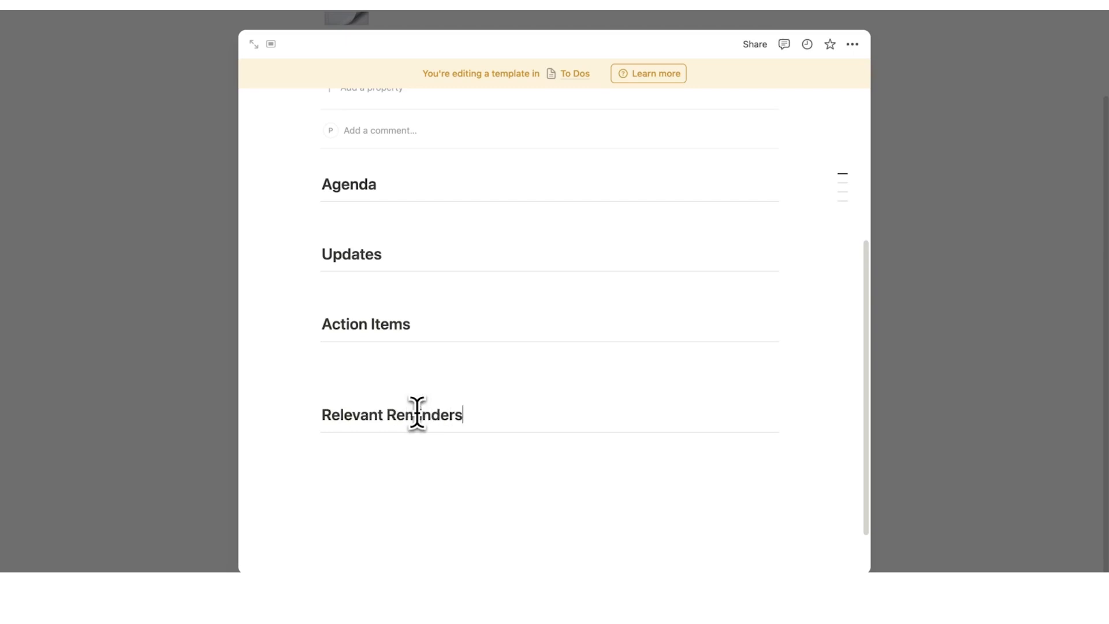
pyautogui.click(417, 371)
pyautogui.press('BackSpace')
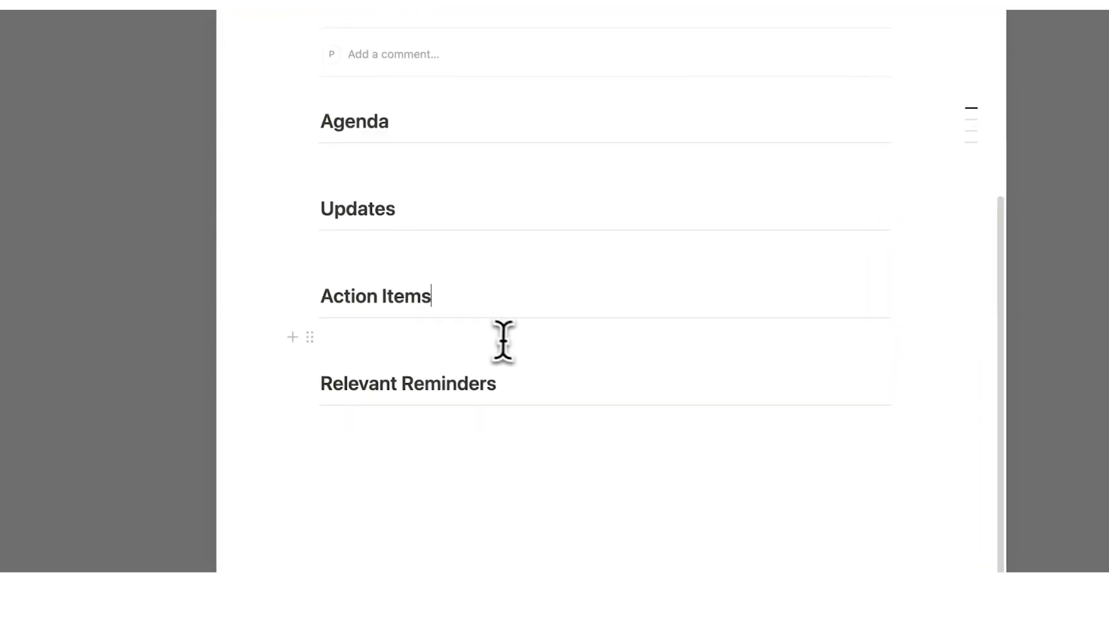
pyautogui.scroll(5, 520, 327)
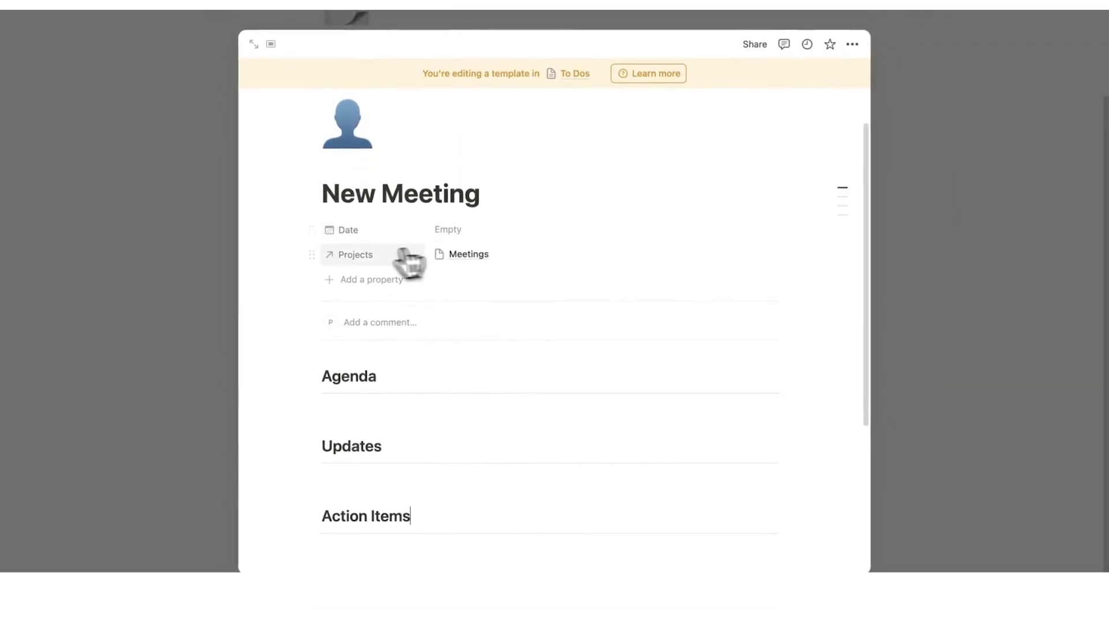
pyautogui.click(357, 283)
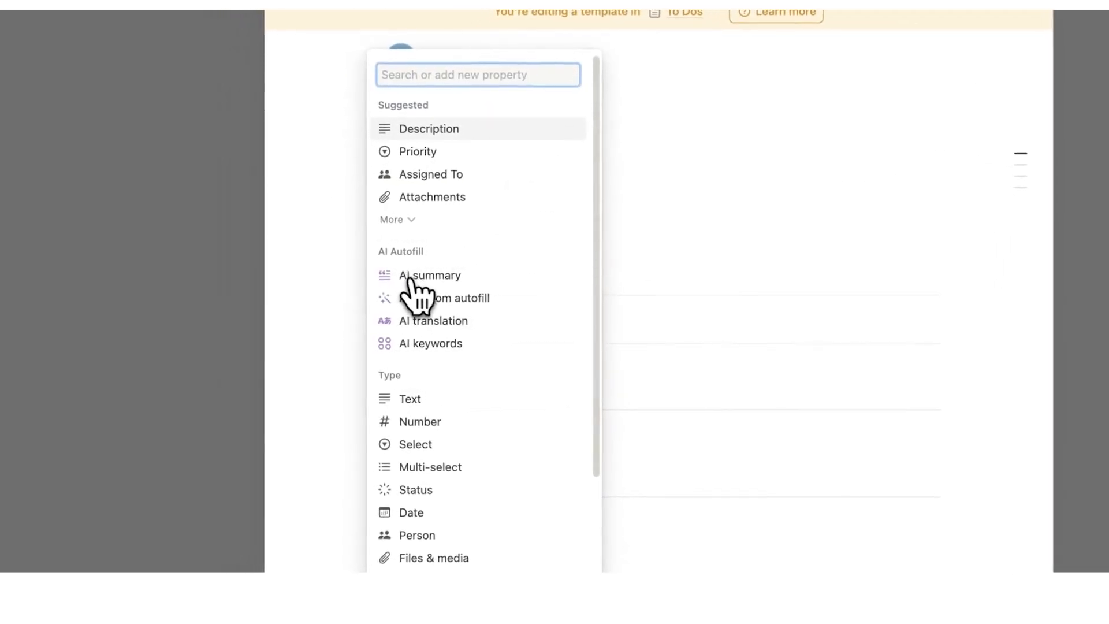
pyautogui.scroll(-1, 424, 305)
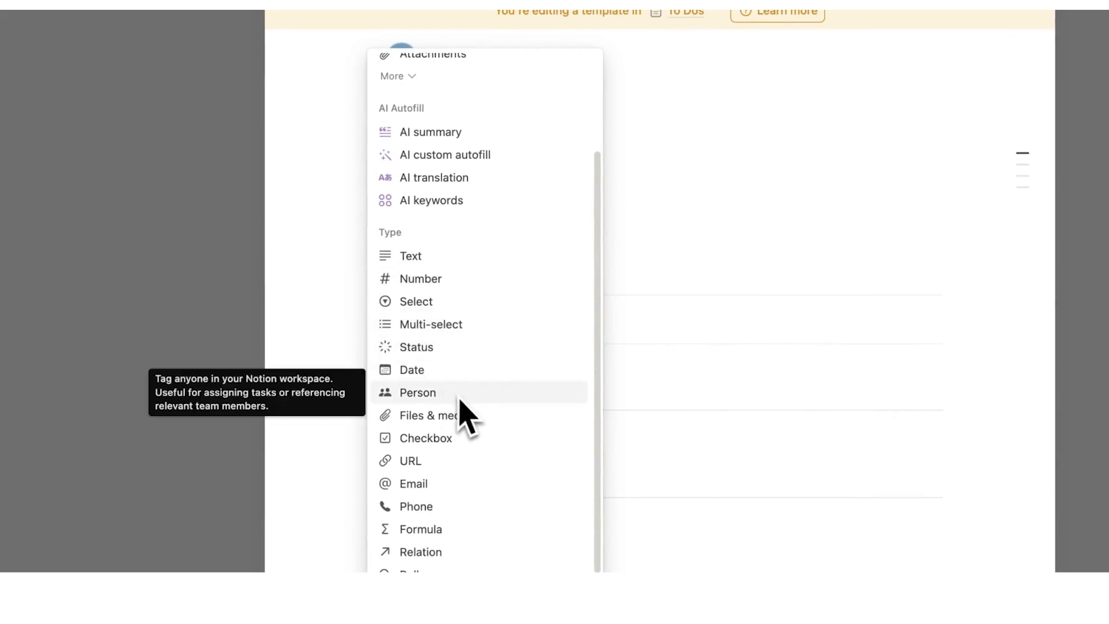
pyautogui.click(336, 252)
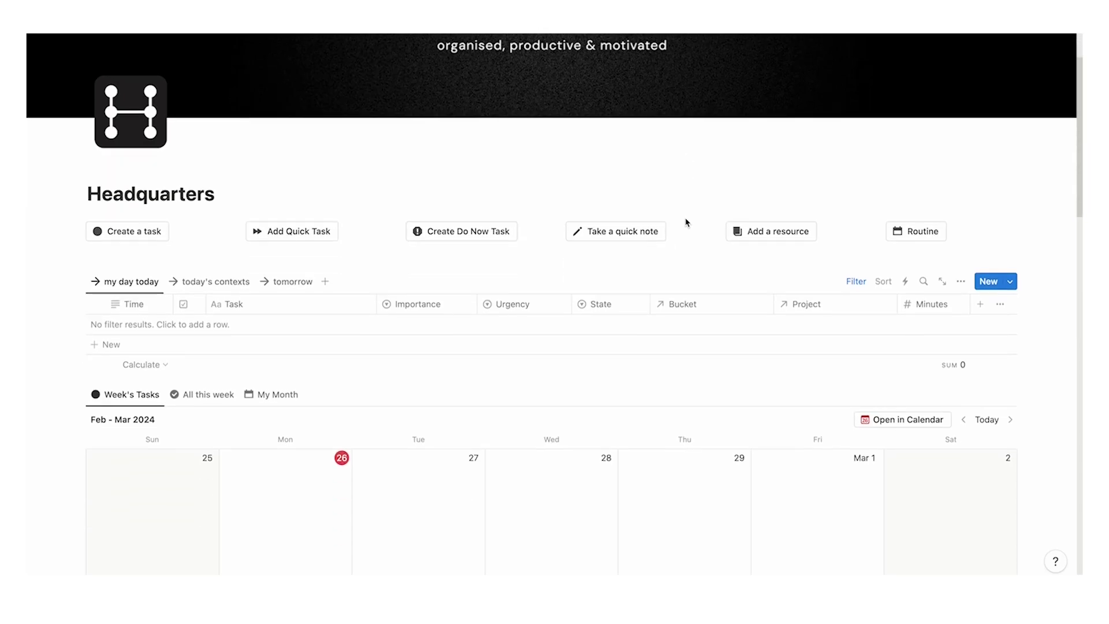
pyautogui.scroll(-10, 686, 224)
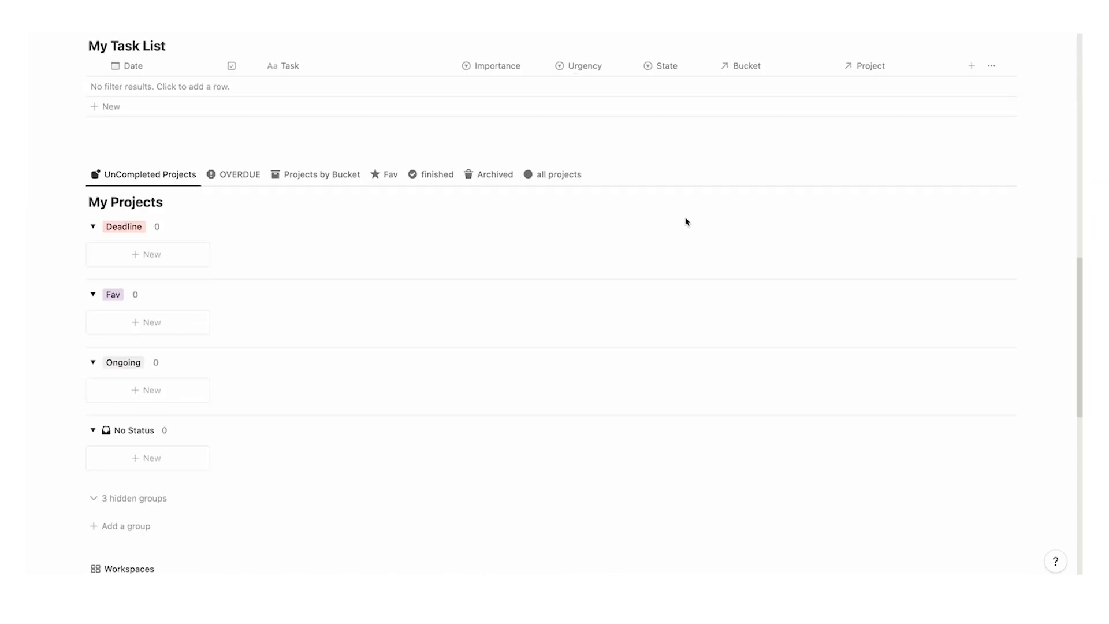
pyautogui.scroll(-8, 686, 223)
pyautogui.scroll(4, 687, 223)
pyautogui.scroll(-4, 169, 217)
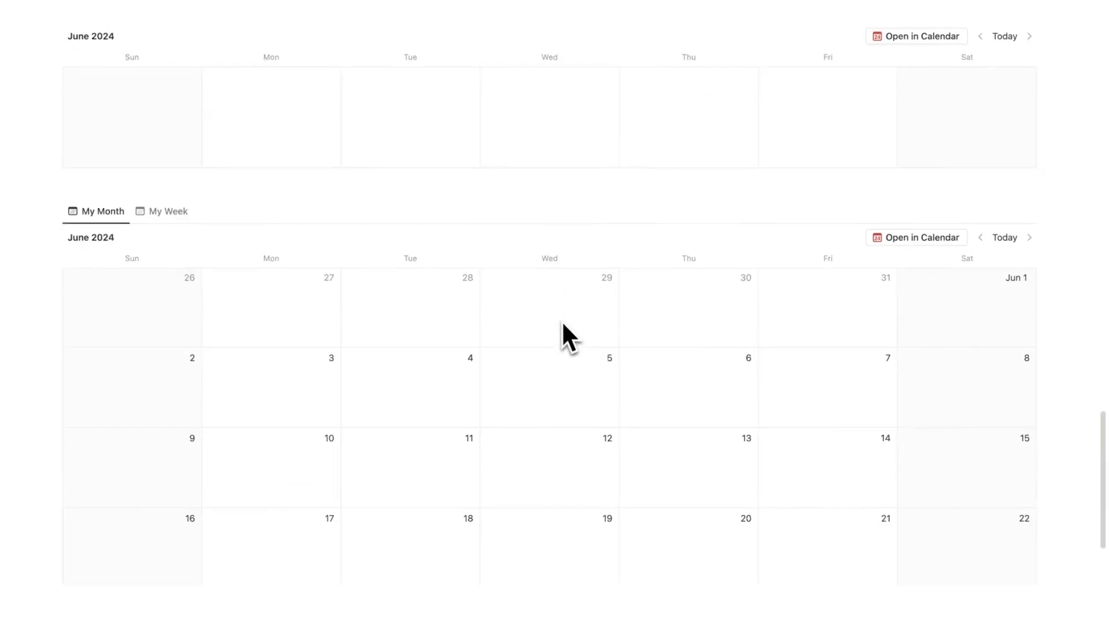
pyautogui.scroll(-5, 561, 320)
pyautogui.scroll(6, 564, 327)
pyautogui.scroll(6, 565, 331)
pyautogui.scroll(8, 564, 332)
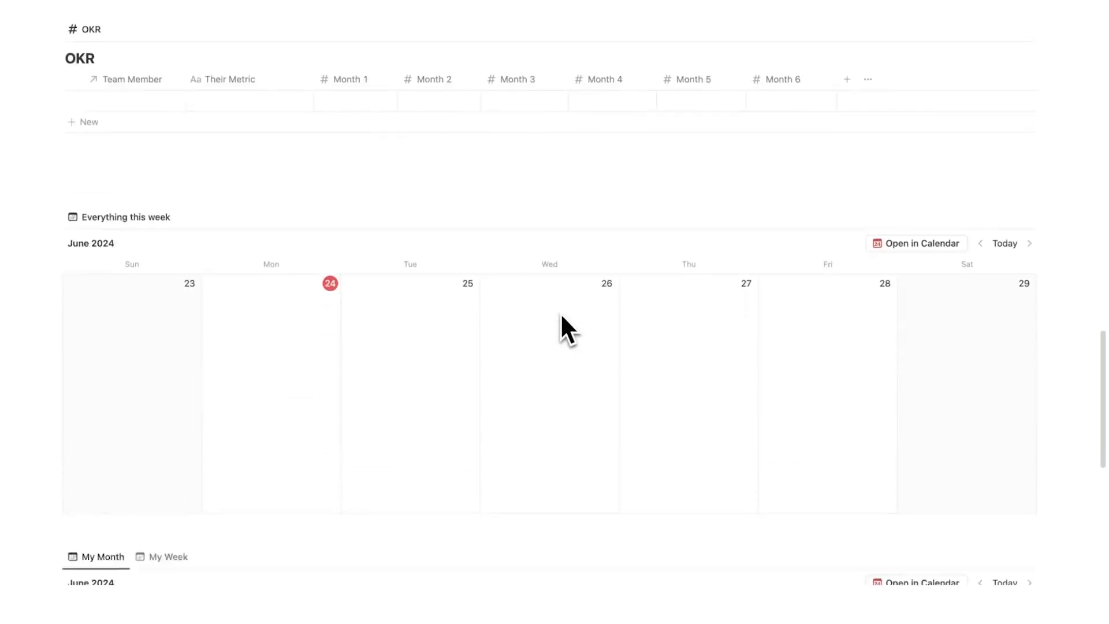
pyautogui.scroll(-6, 563, 330)
pyautogui.scroll(-4, 564, 329)
pyautogui.scroll(5, 565, 332)
pyautogui.scroll(6, 564, 332)
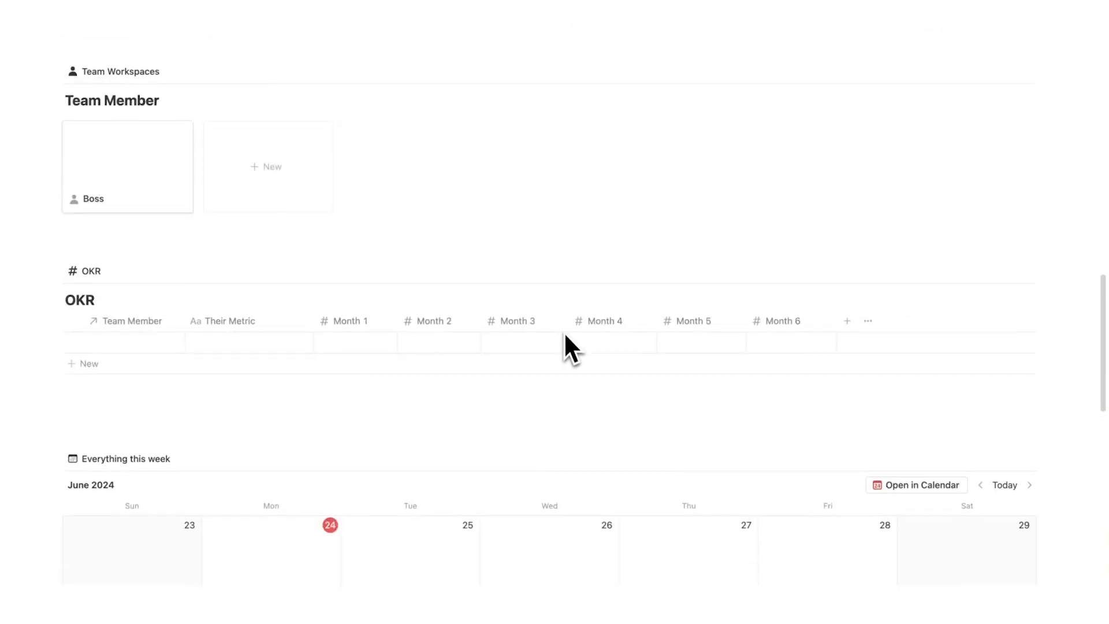
pyautogui.scroll(6, 564, 332)
pyautogui.scroll(8, 564, 333)
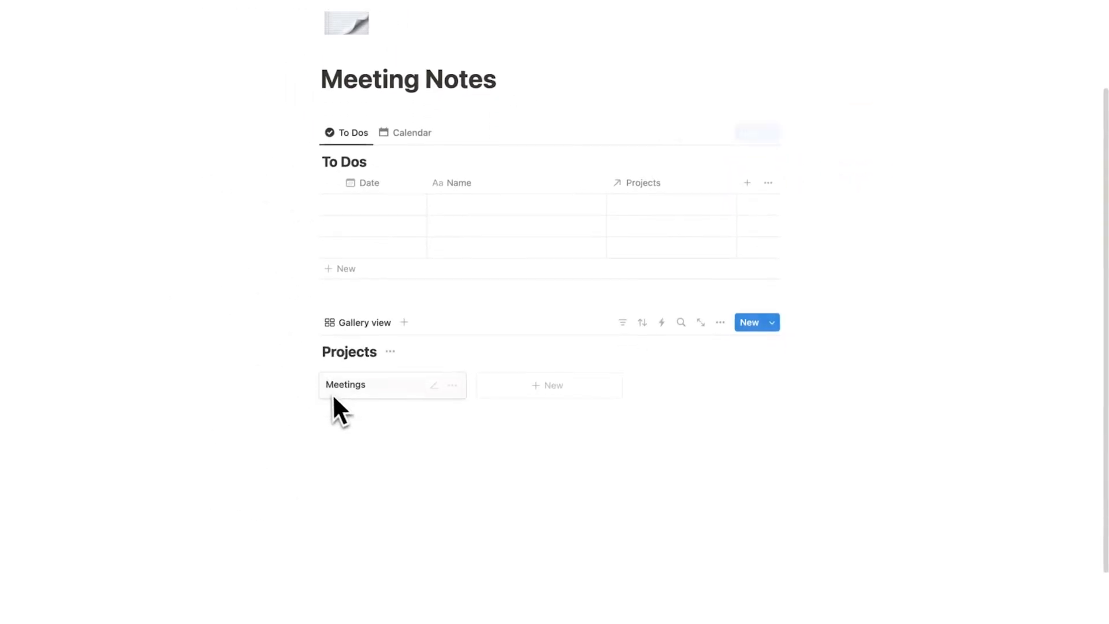
# Reopen the New Meeting template for editing to review its project link and headings.
pyautogui.click(515, 206)
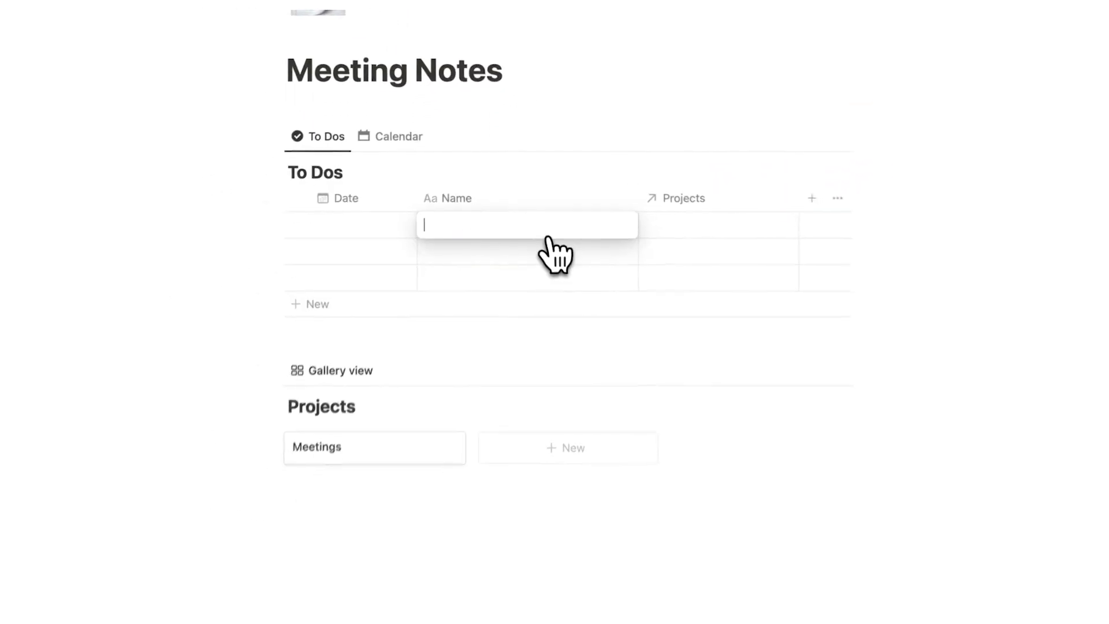
pyautogui.write('T')
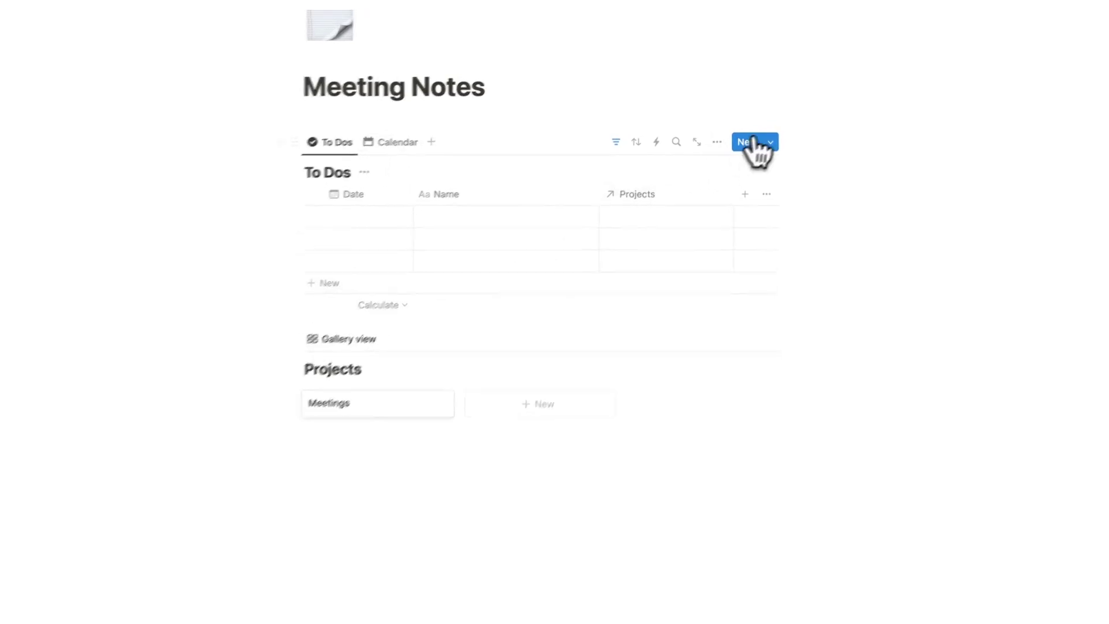
pyautogui.click(769, 143)
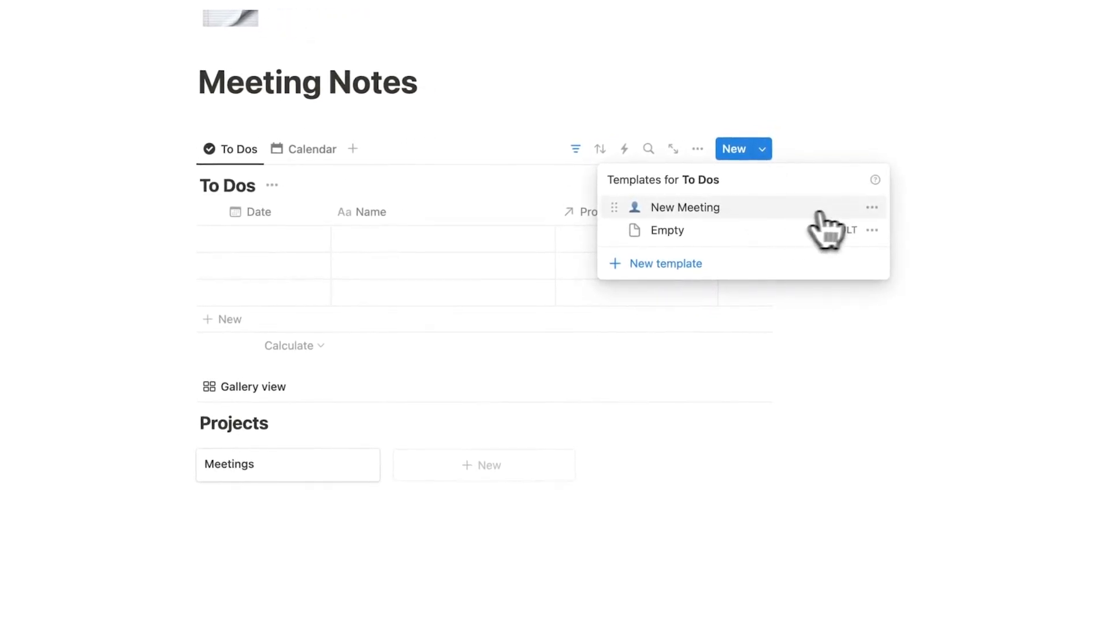
pyautogui.click(873, 210)
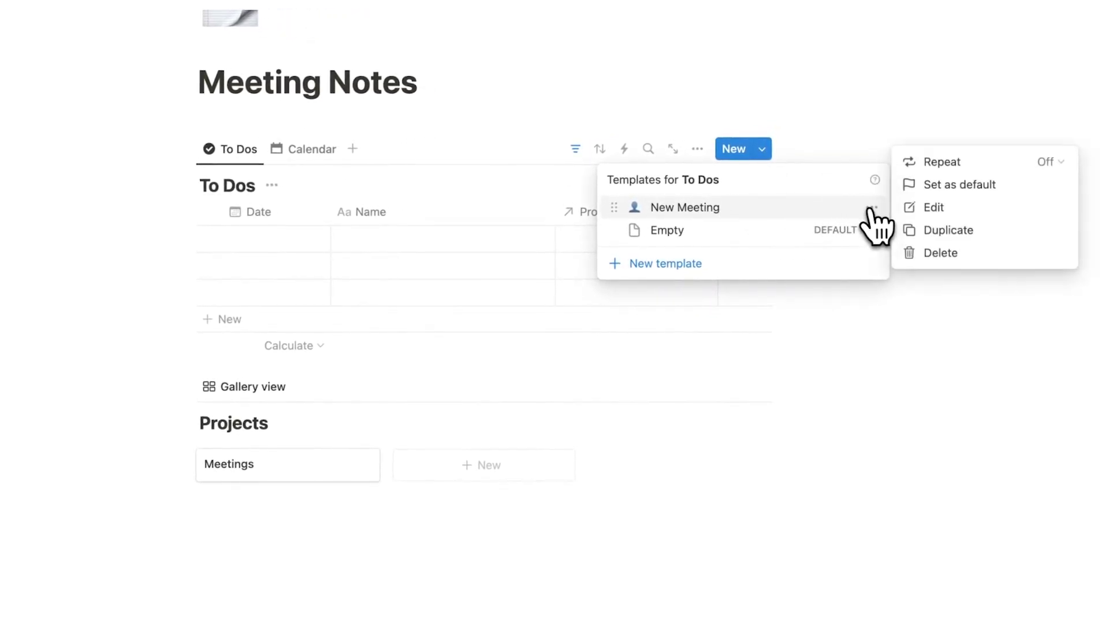
pyautogui.click(934, 207)
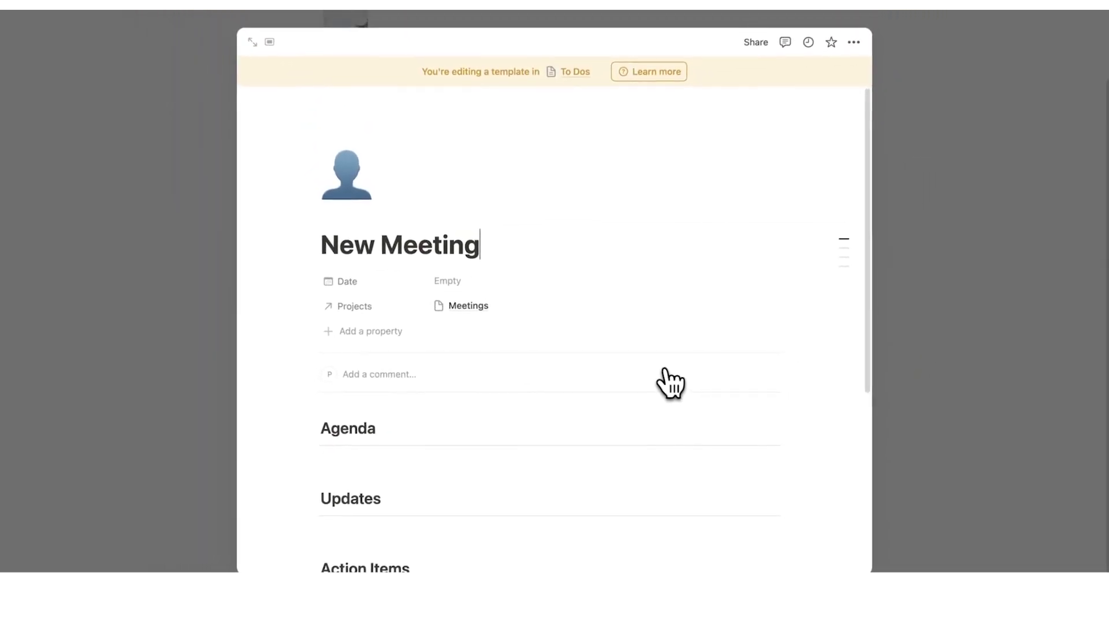
pyautogui.click(275, 322)
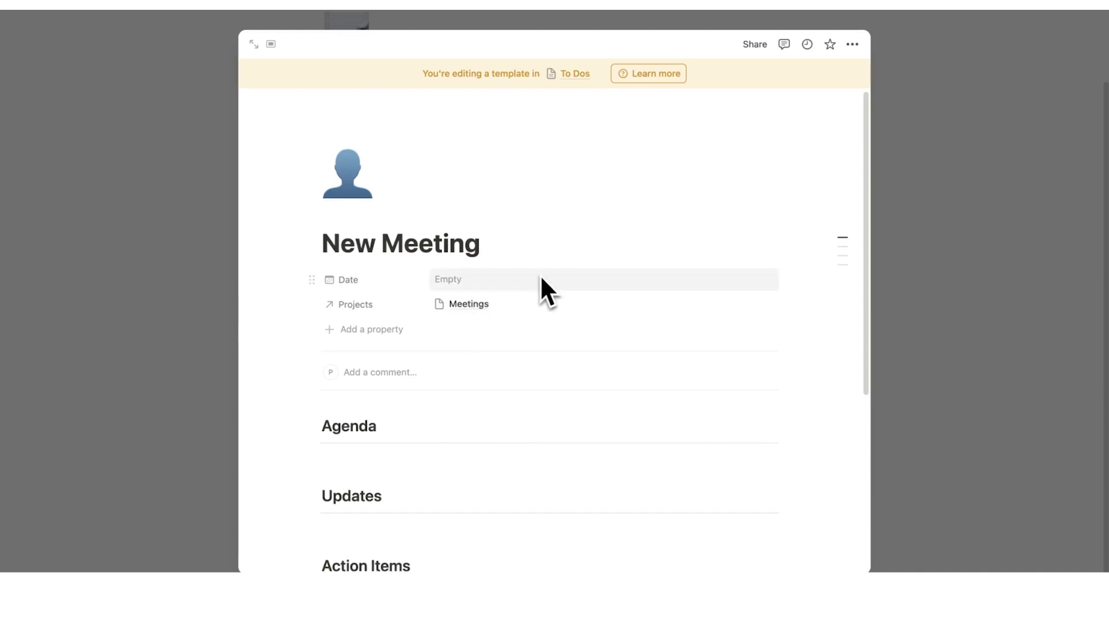
pyautogui.scroll(-3, 531, 255)
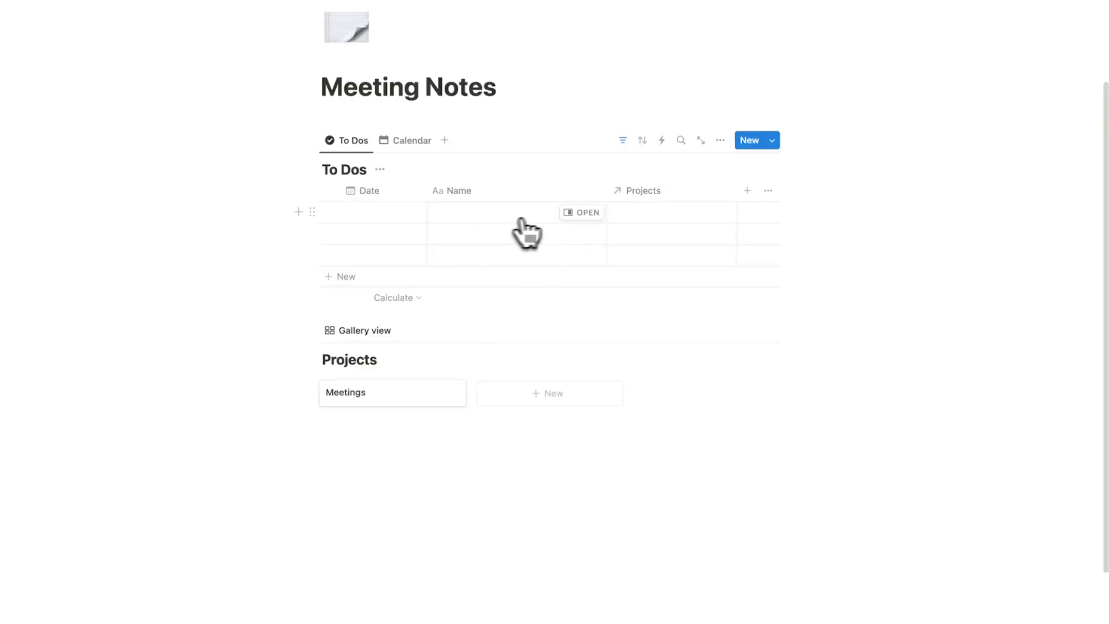
# Create a New Meeting entry from the template with 'Talk about blah' under Agenda.
pyautogui.click(580, 212)
pyautogui.click(637, 264)
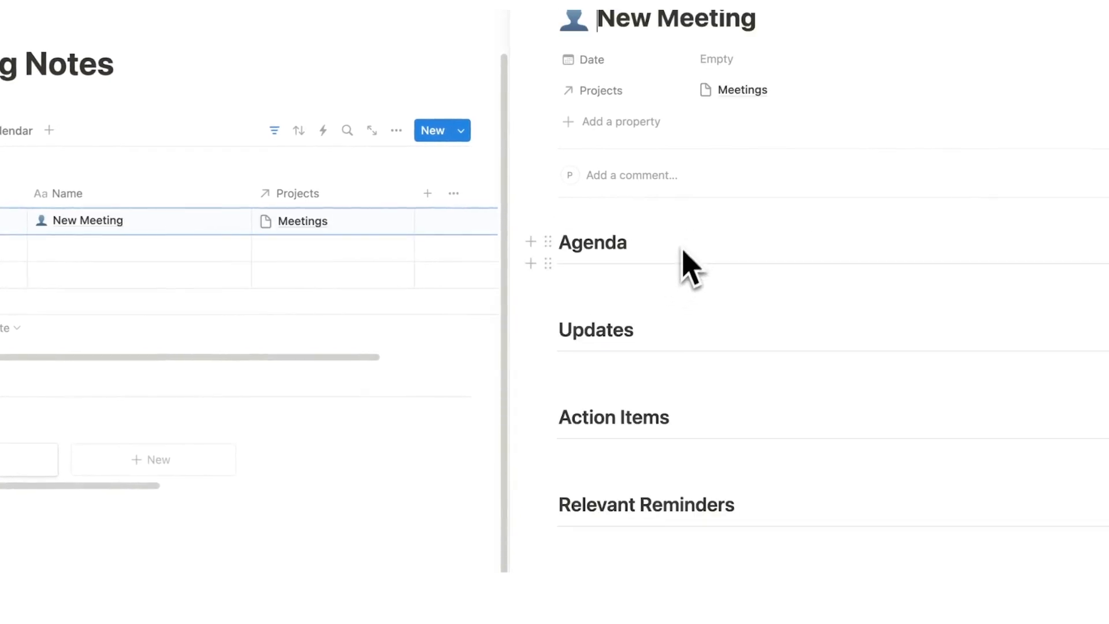
pyautogui.press('Return')
pyautogui.click(668, 283)
pyautogui.write('Talk ab')
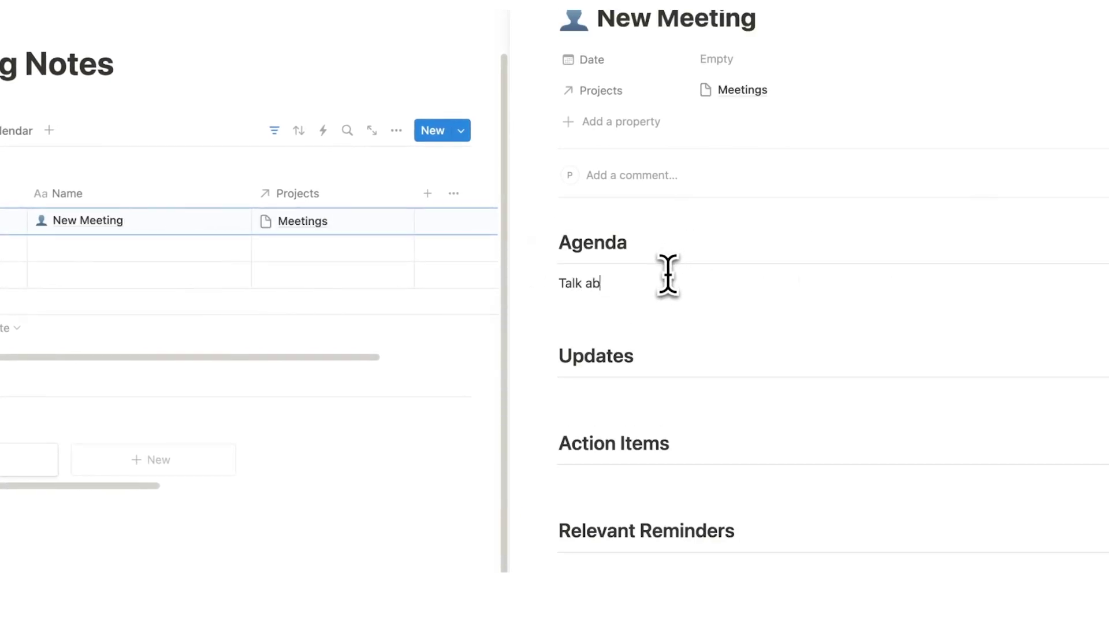
pyautogui.write('out blah')
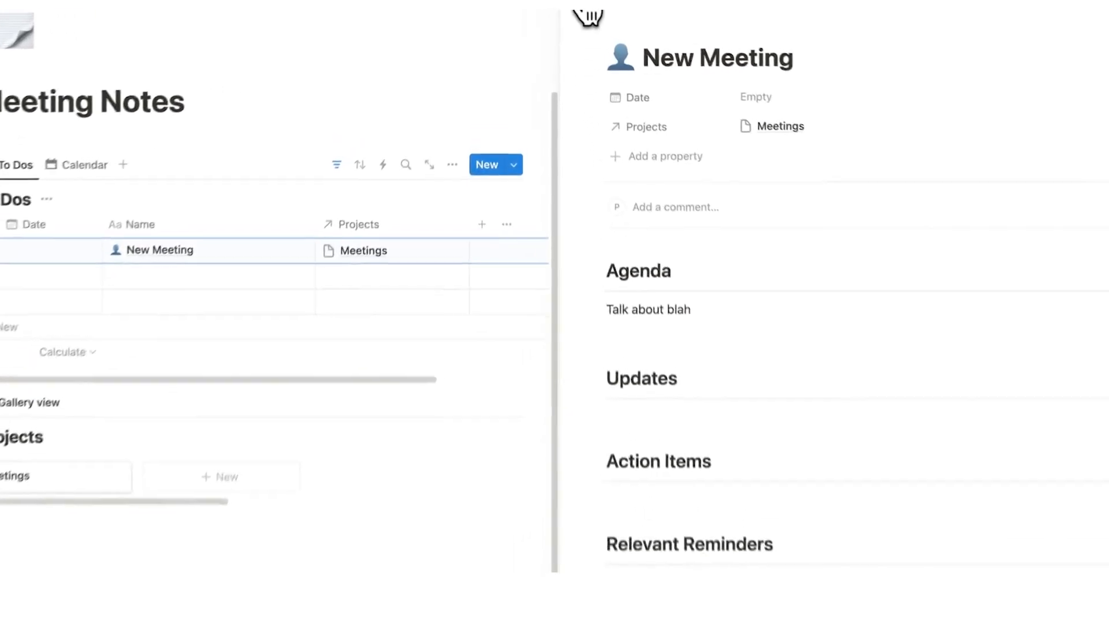
pyautogui.press('Escape')
pyautogui.moveTo(519, 263)
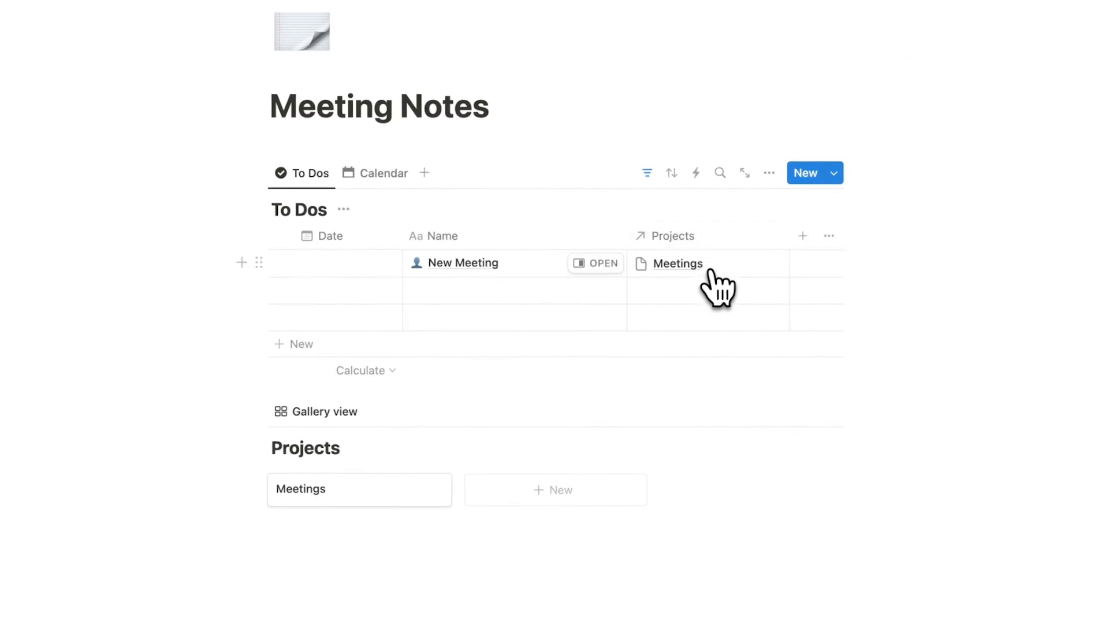
# Set the New Meeting entry's date to July 17, 2024.
pyautogui.click(347, 263)
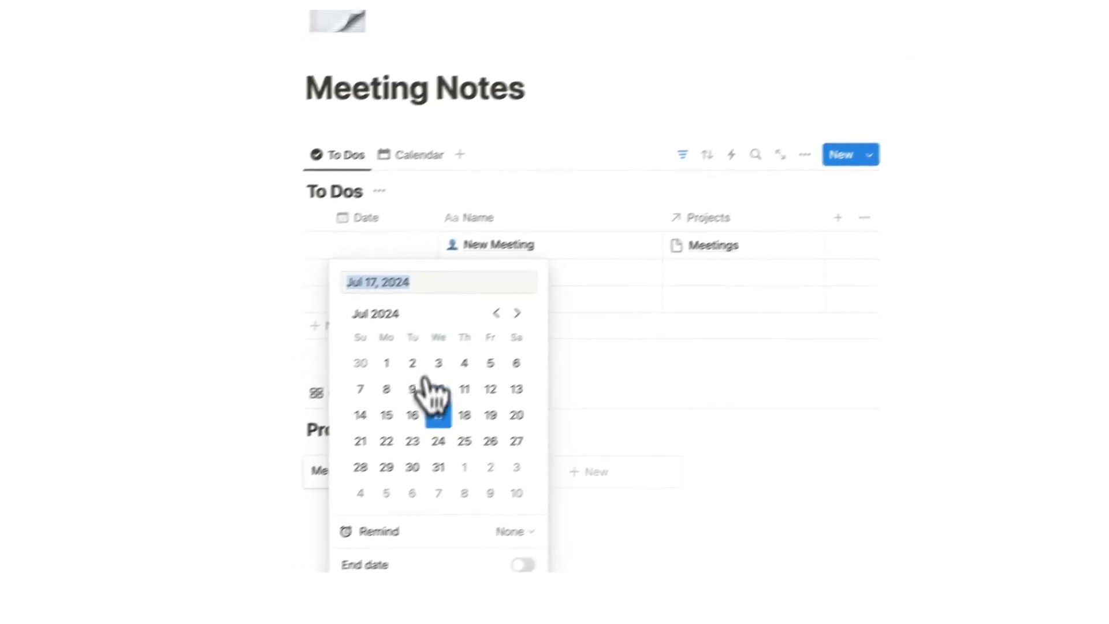
pyautogui.click(310, 314)
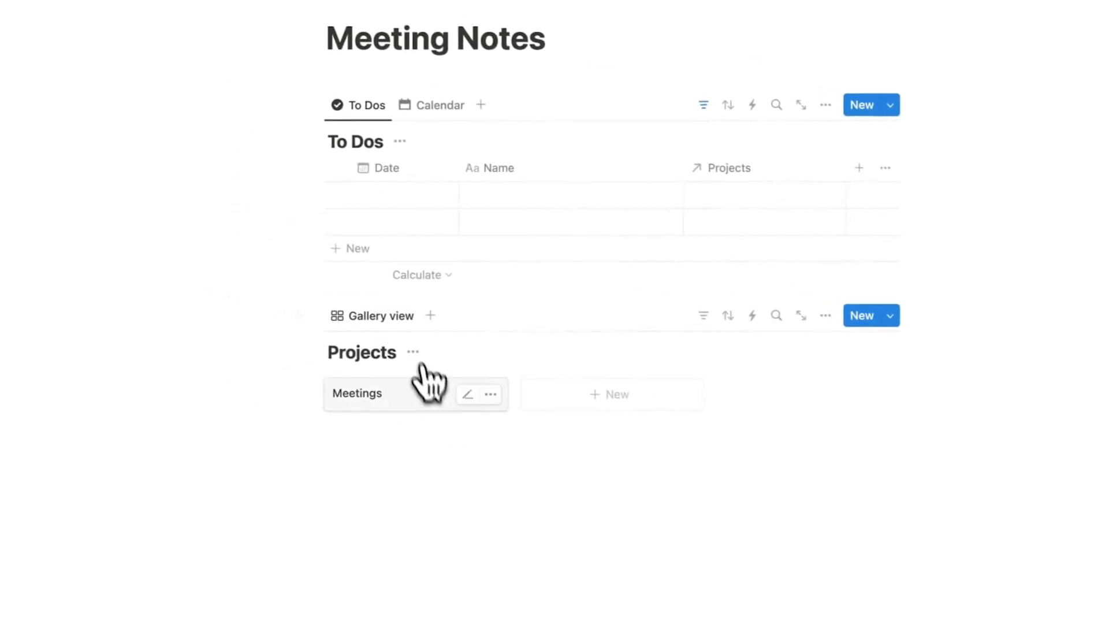
# Delete the Created property from the Meetings project page and start a /data command in its body.
pyautogui.click(334, 378)
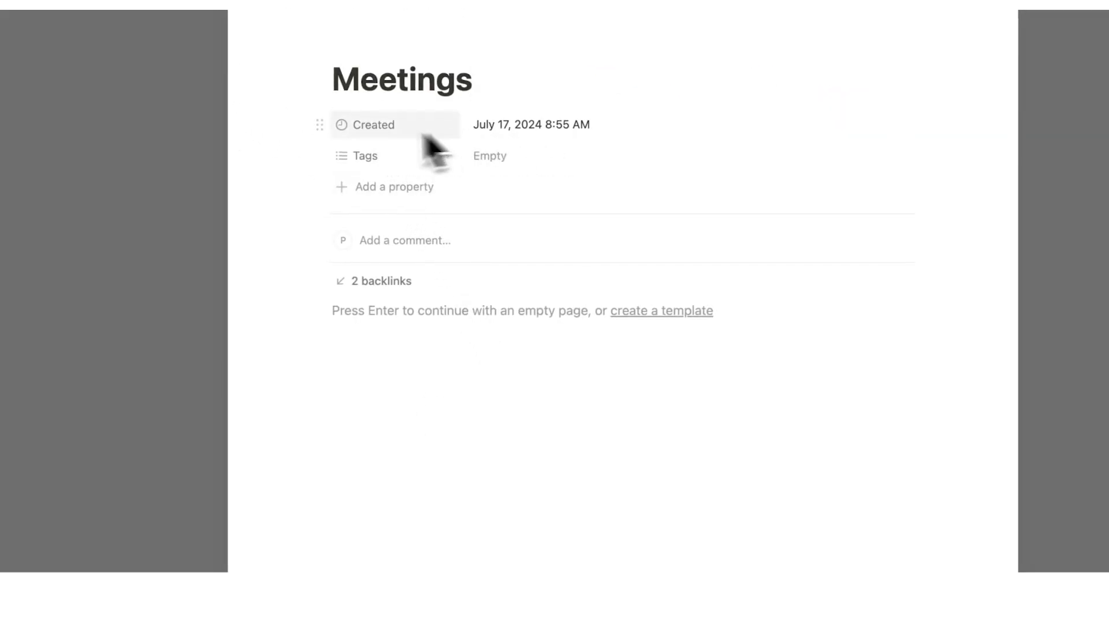
pyautogui.click(321, 123)
pyautogui.click(402, 258)
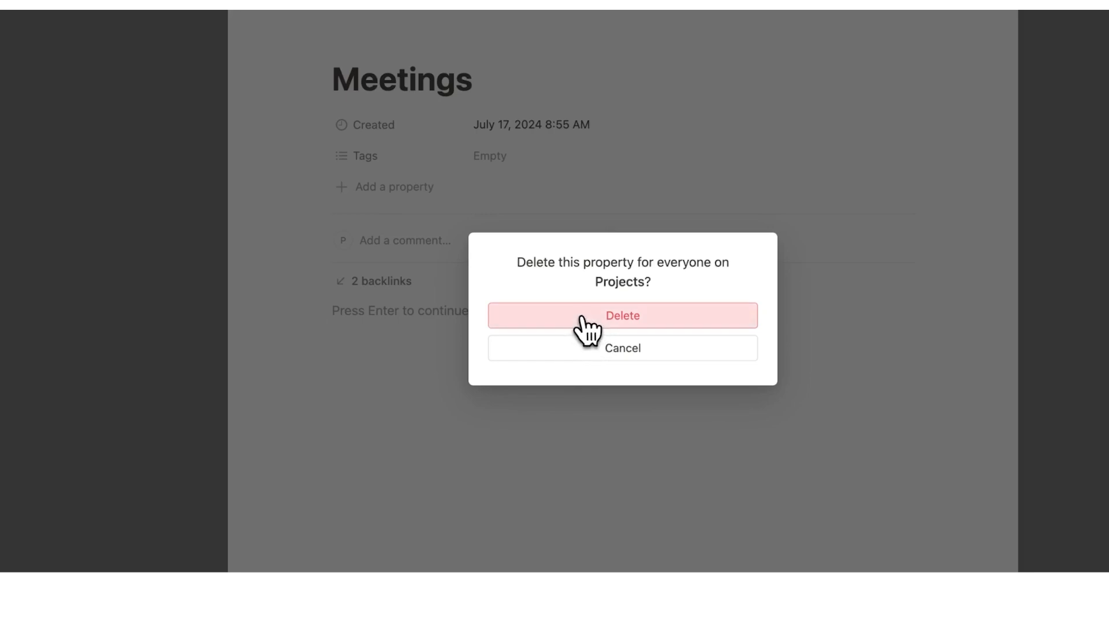
pyautogui.click(582, 317)
pyautogui.click(423, 280)
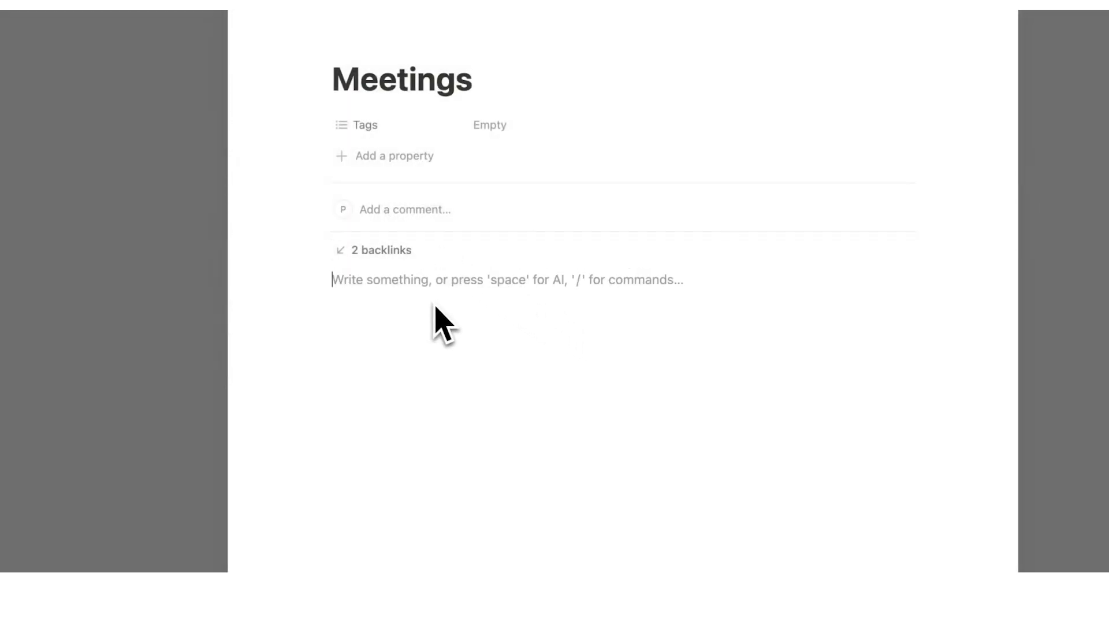
pyautogui.write('/data')
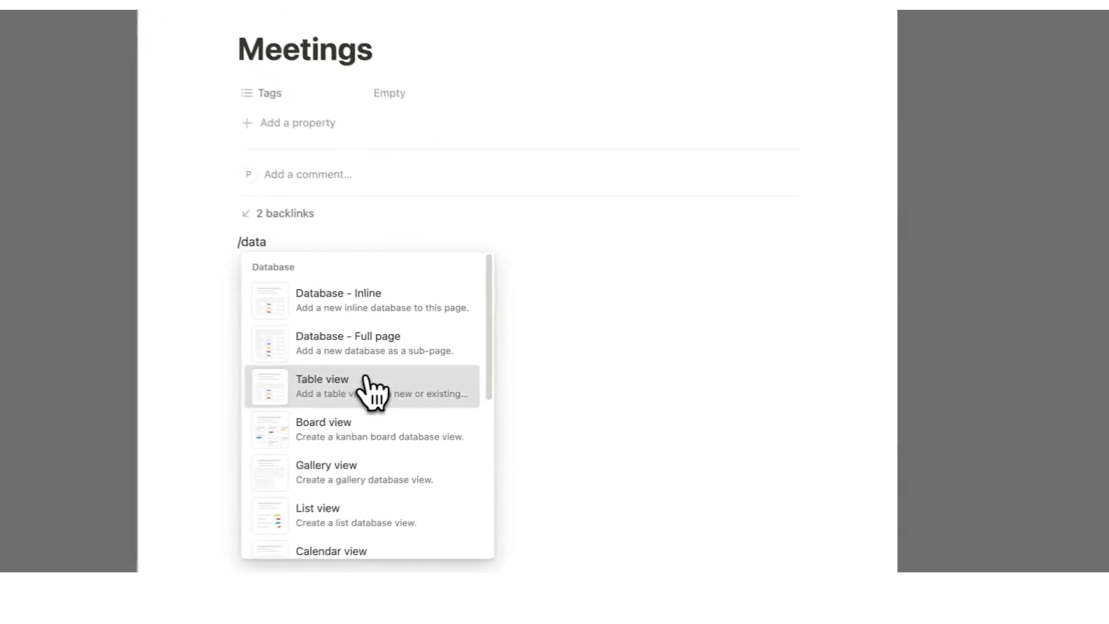
# Insert a linked table view of the To Dos database on the Meetings page.
pyautogui.click(433, 401)
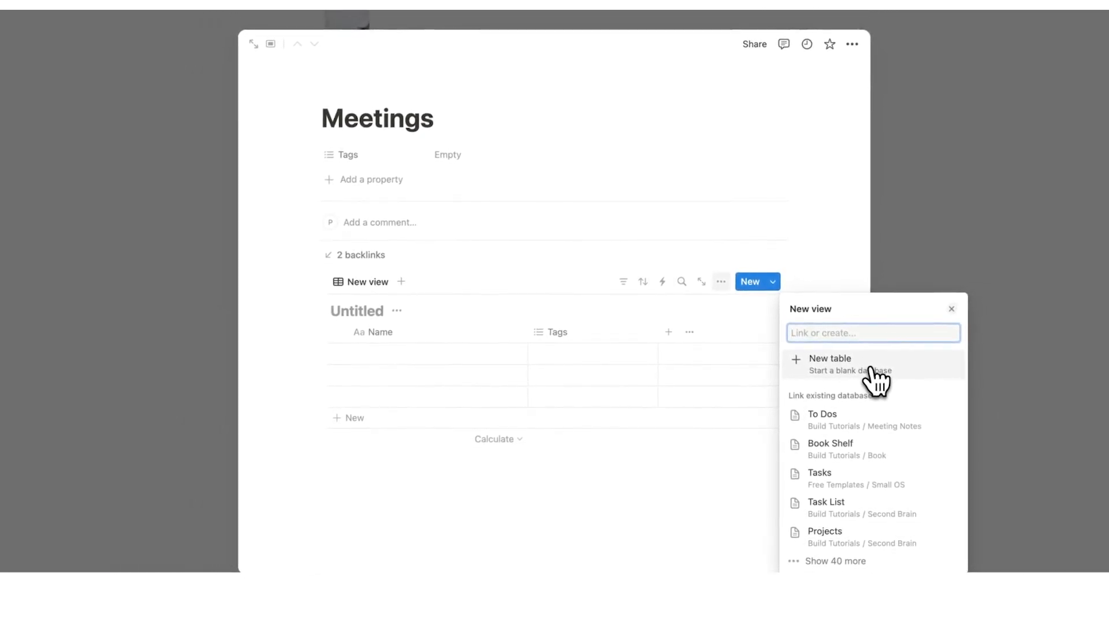
pyautogui.click(884, 419)
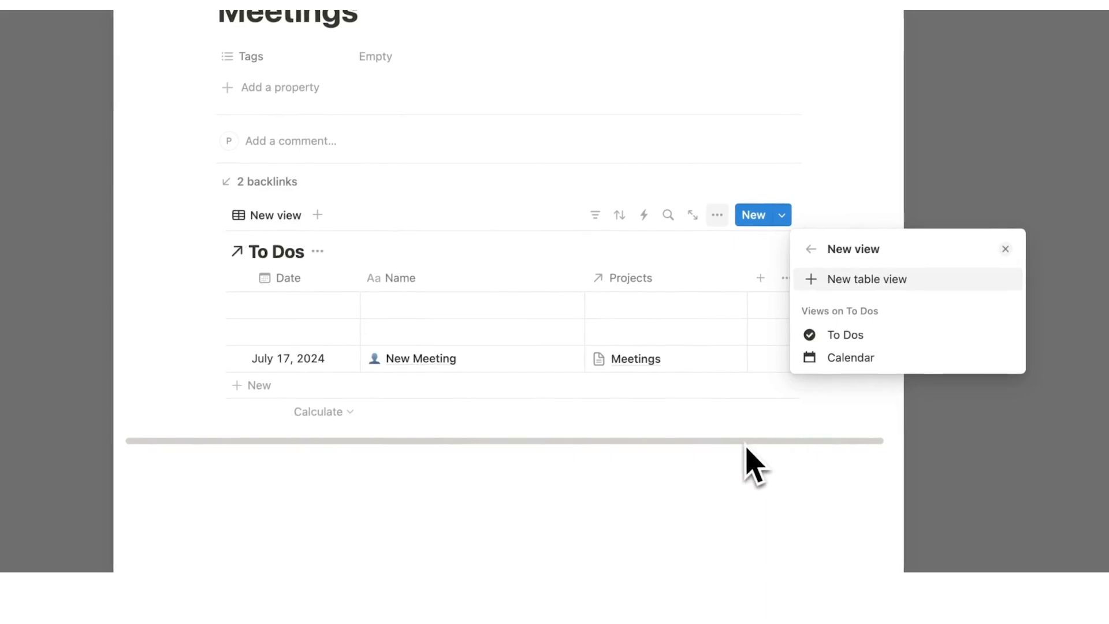
pyautogui.click(749, 464)
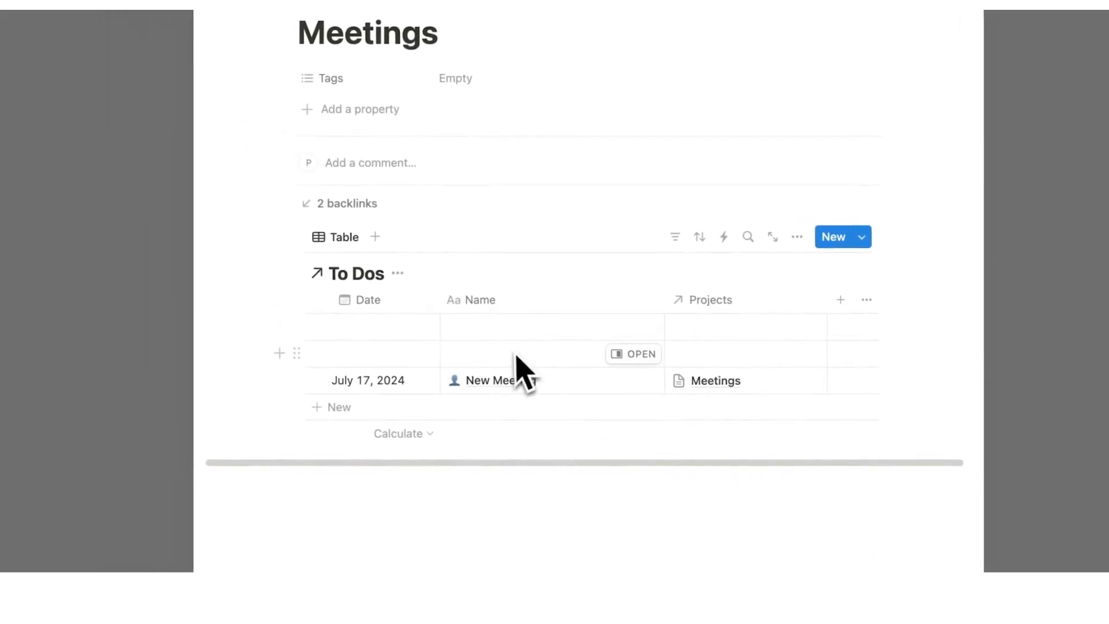
pyautogui.moveTo(508, 400)
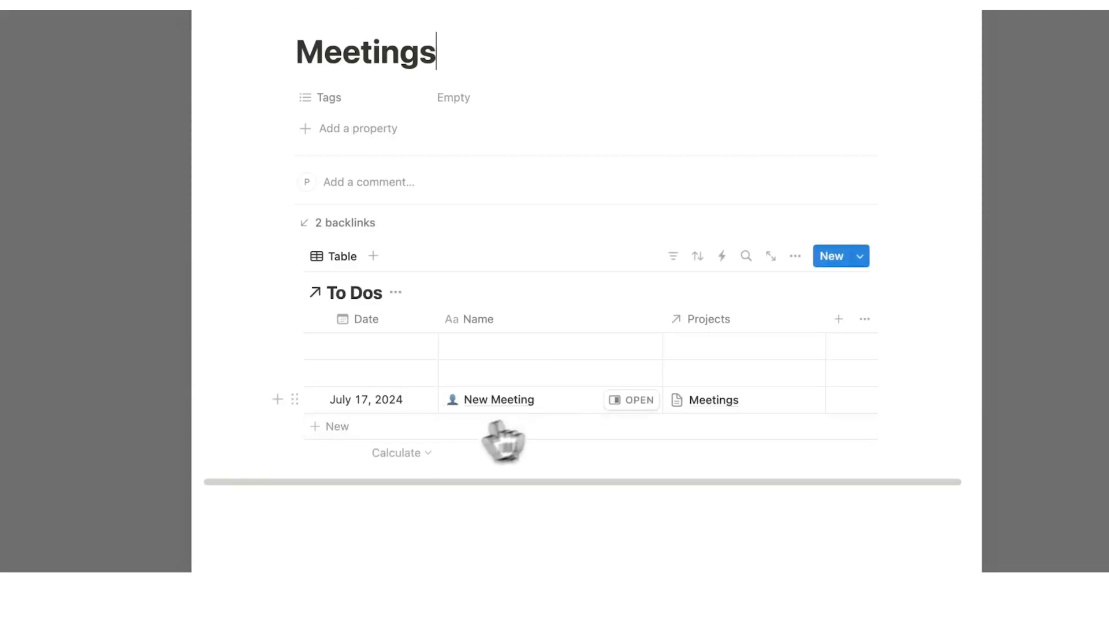
# Filter the linked To Dos table to Projects contains Meetings.
pyautogui.click(673, 256)
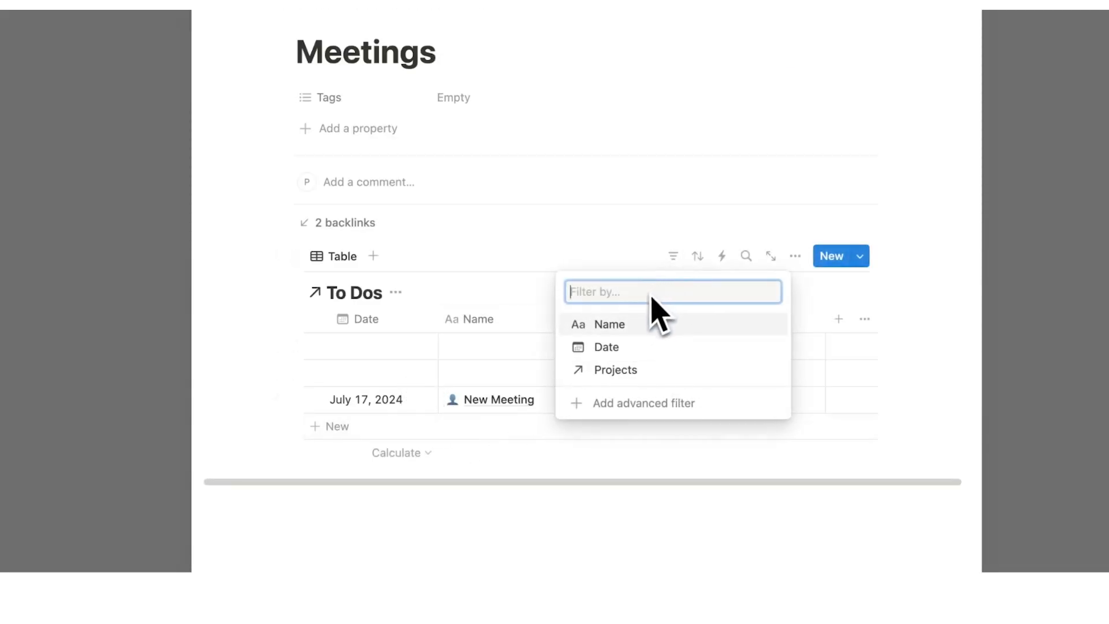
pyautogui.click(616, 369)
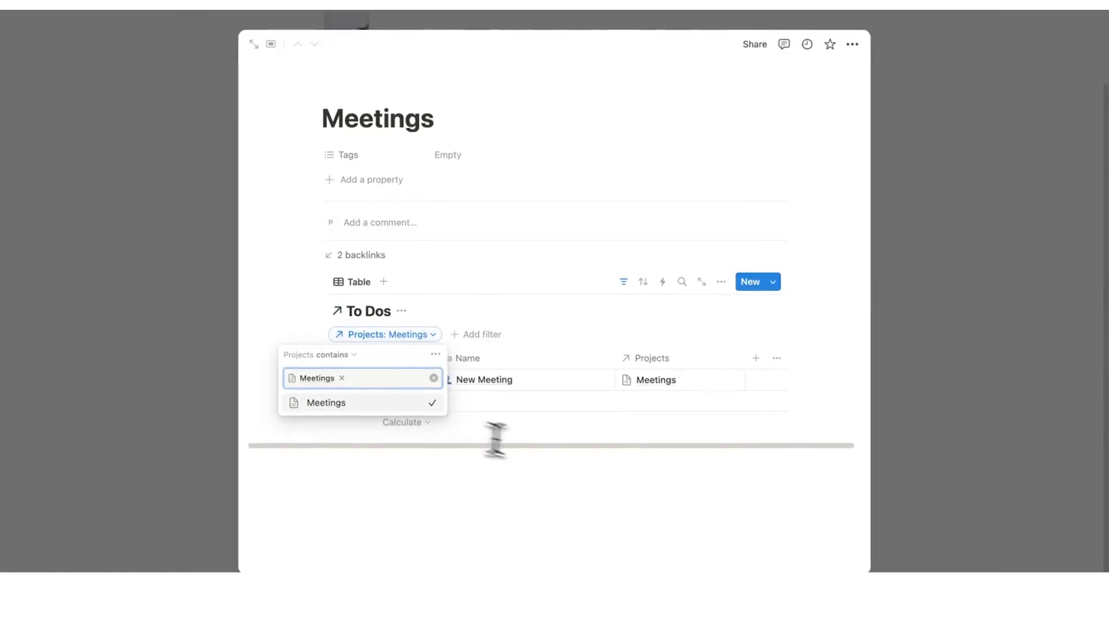
pyautogui.click(579, 466)
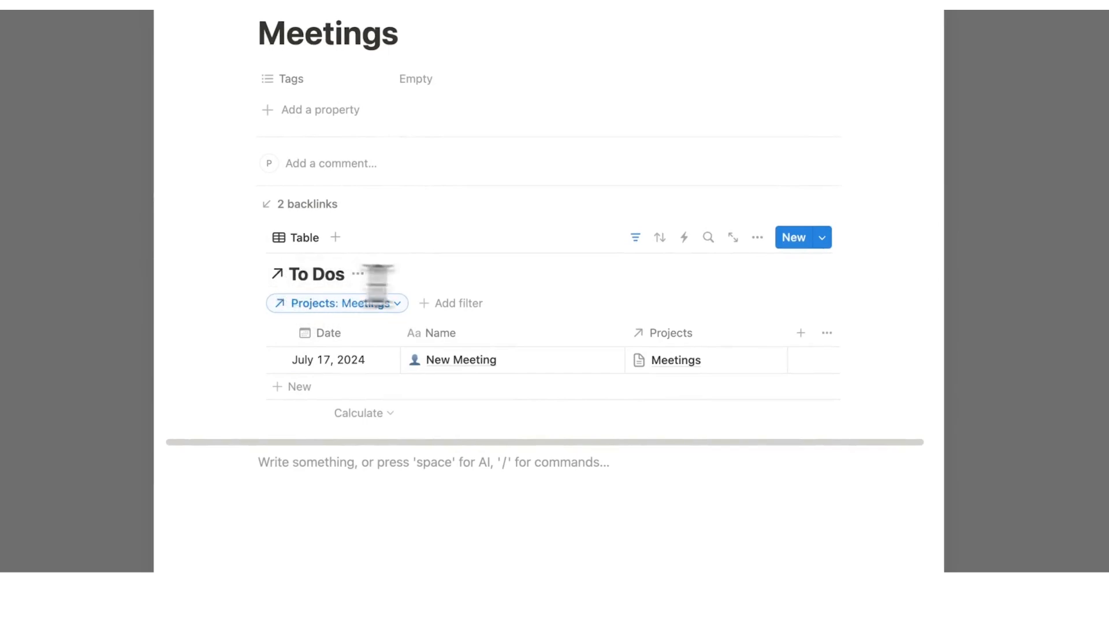
# In the view layout, hide the database title and show vertical column lines.
pyautogui.click(758, 238)
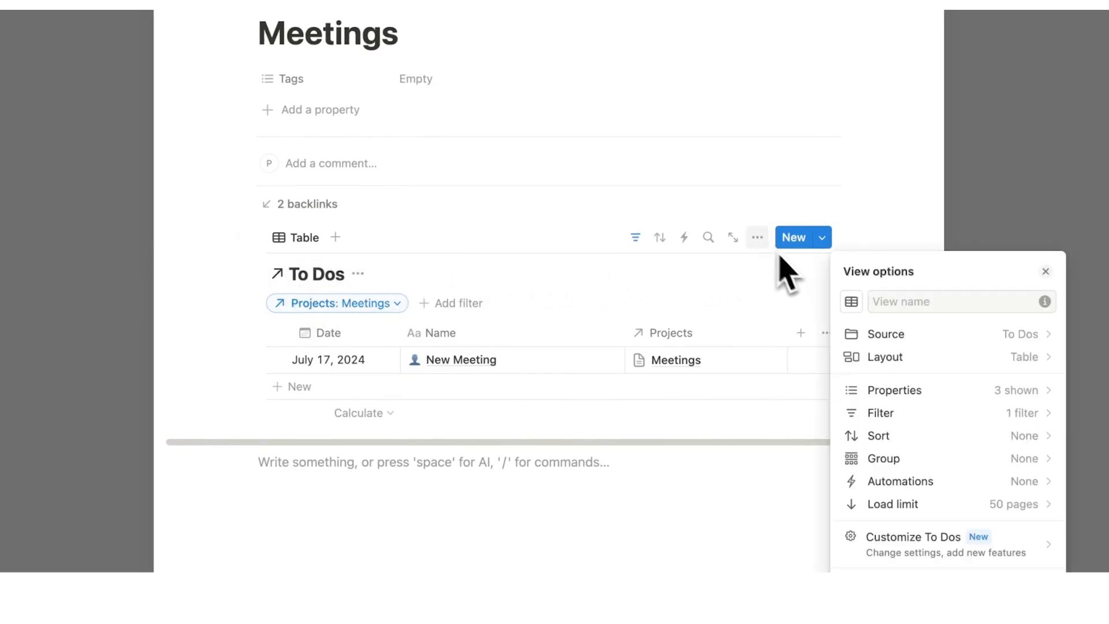
pyautogui.click(837, 351)
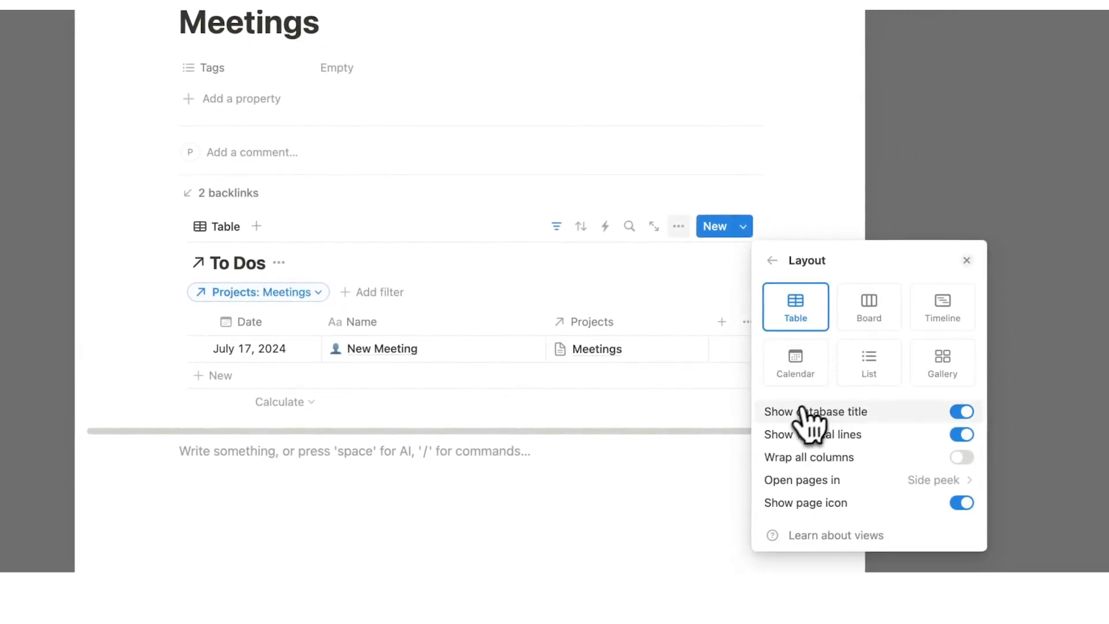
pyautogui.click(962, 411)
pyautogui.click(962, 435)
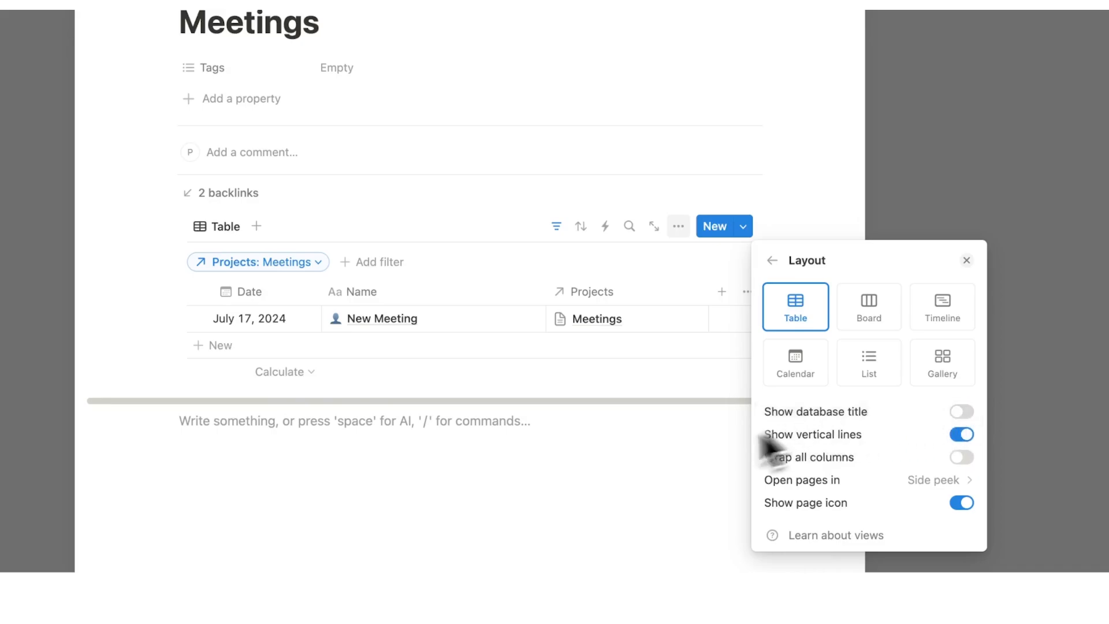
pyautogui.click(646, 485)
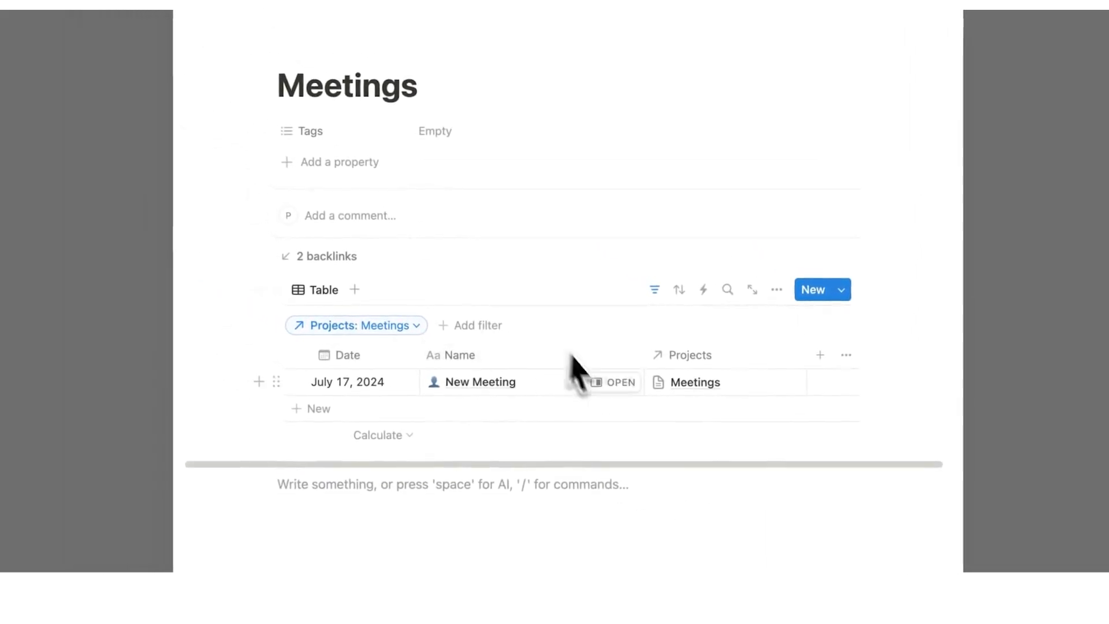
# Rename the table view to Meetings and check the New Meeting entry's agenda.
pyautogui.rightClick(319, 287)
pyautogui.click(333, 323)
pyautogui.write('Meetings')
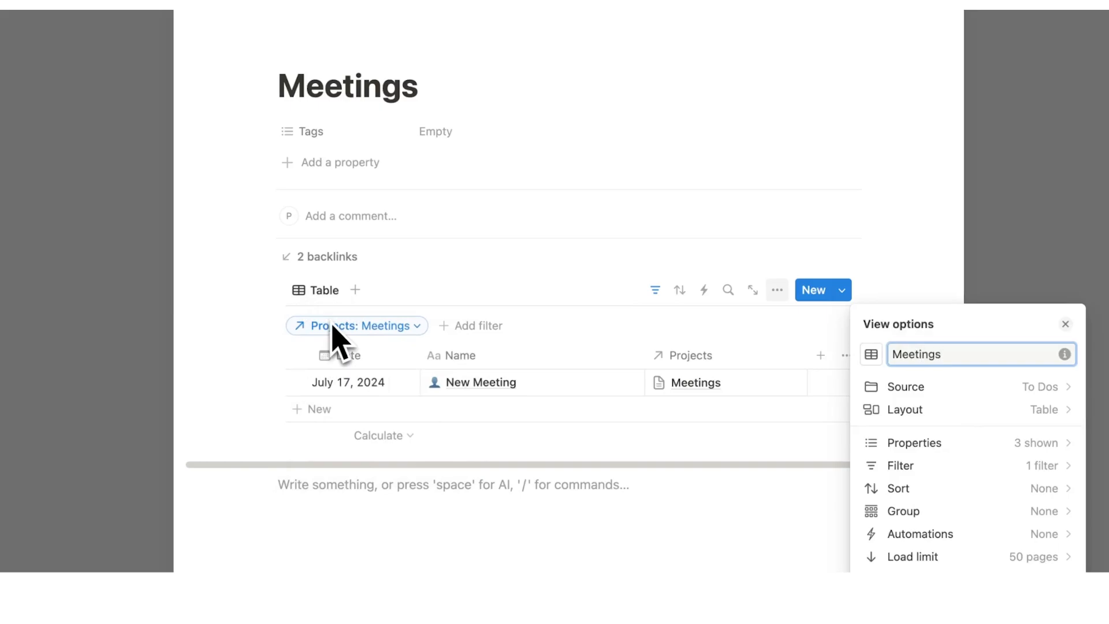
pyautogui.press('Return')
pyautogui.click(611, 383)
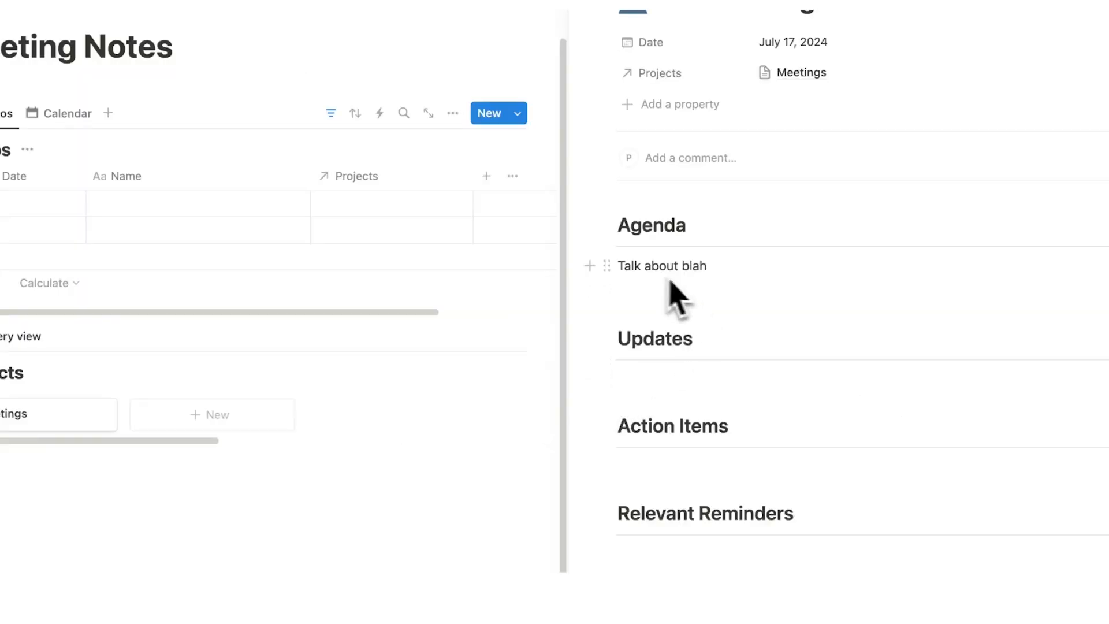
pyautogui.moveTo(639, 266); pyautogui.dragTo(736, 267)
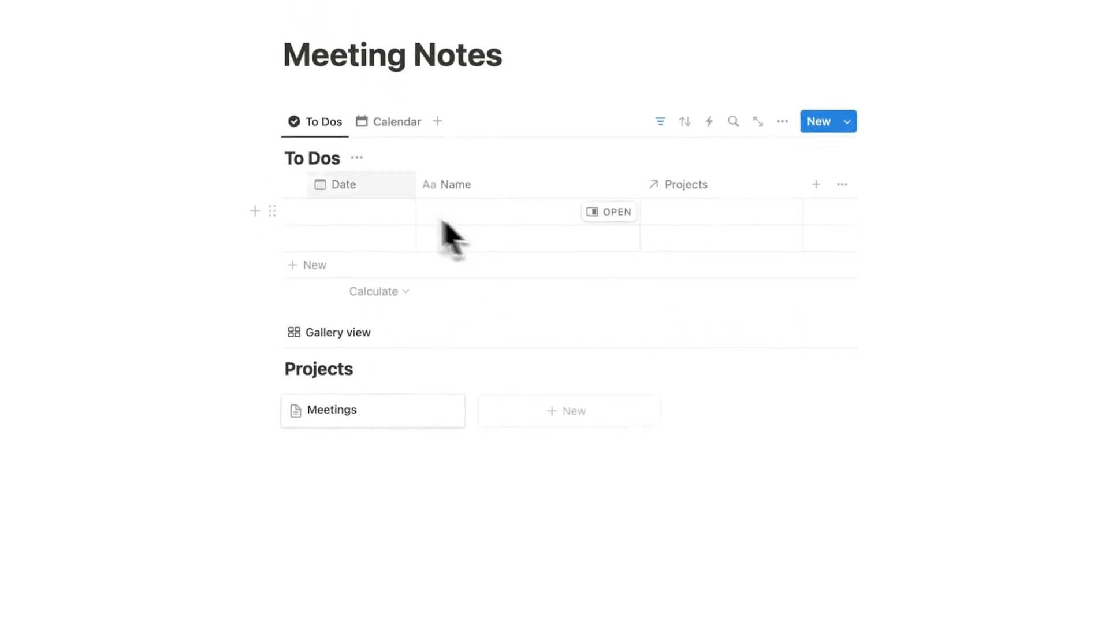
# Add 'New Meeting with John' on July 19 from the calendar using the New Meeting template.
pyautogui.click(400, 129)
pyautogui.scroll(-3, 680, 261)
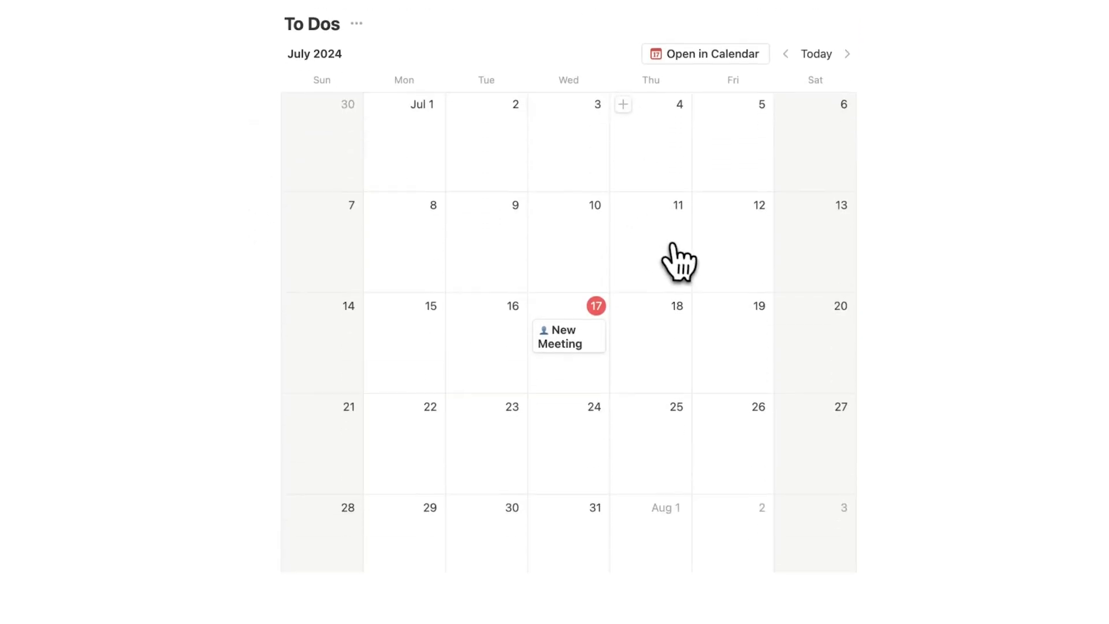
pyautogui.click(718, 322)
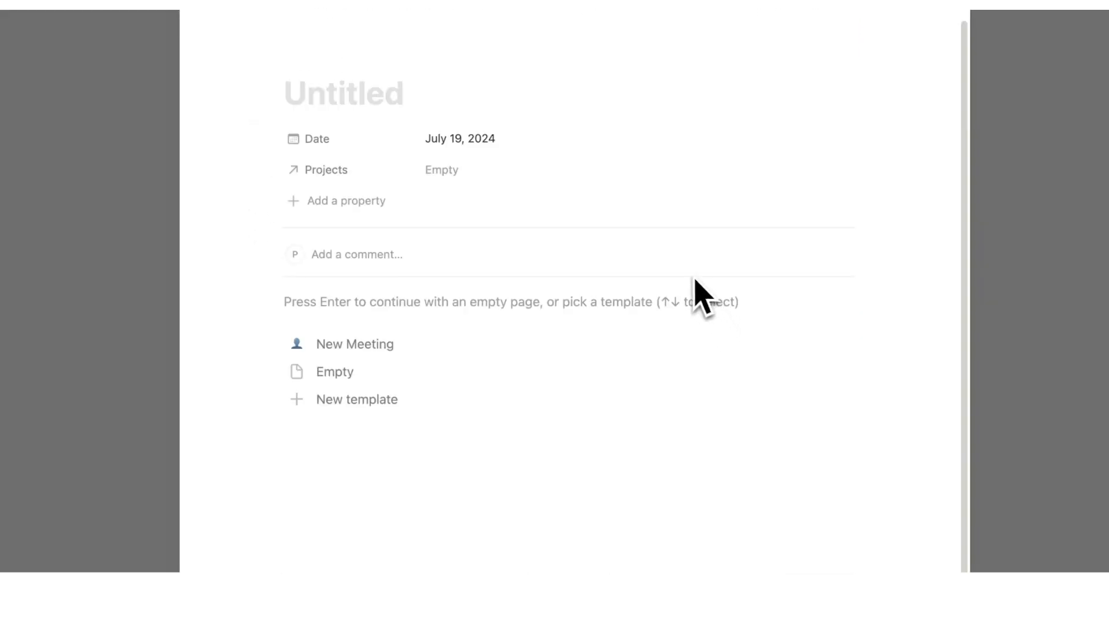
pyautogui.click(503, 343)
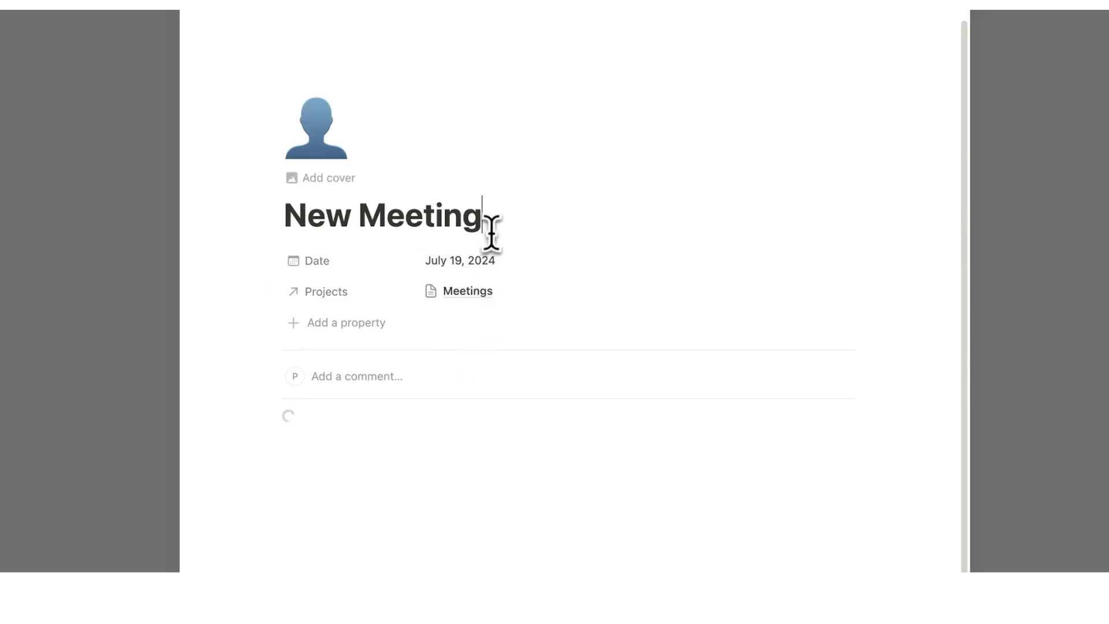
pyautogui.write('with John')
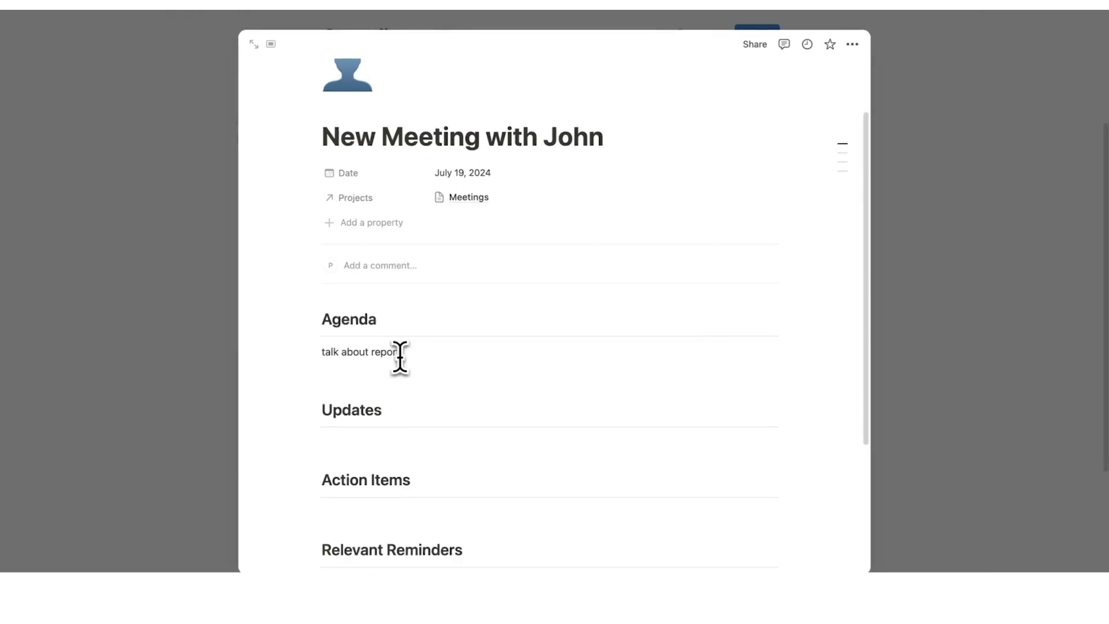
pyautogui.click(996, 295)
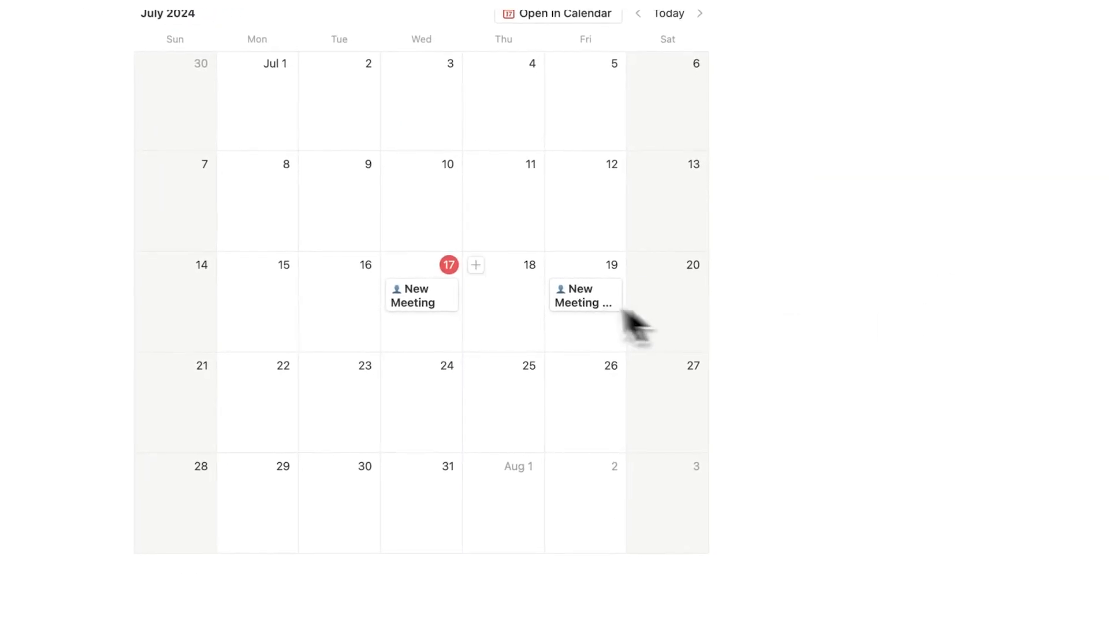
pyautogui.scroll(-5, 598, 326)
pyautogui.moveTo(376, 341)
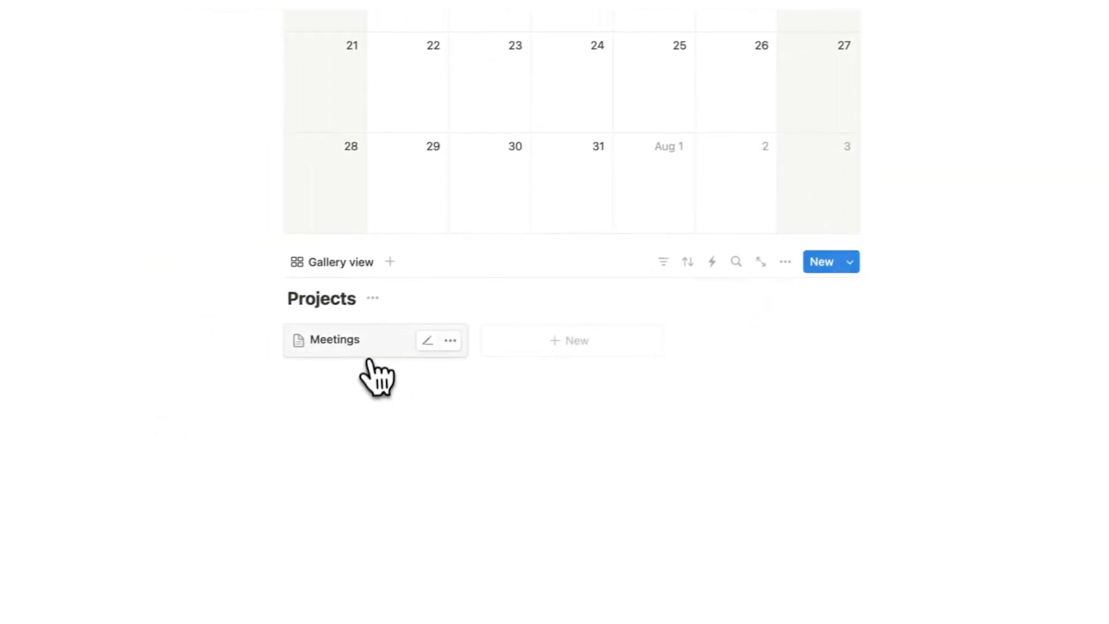
pyautogui.click(329, 340)
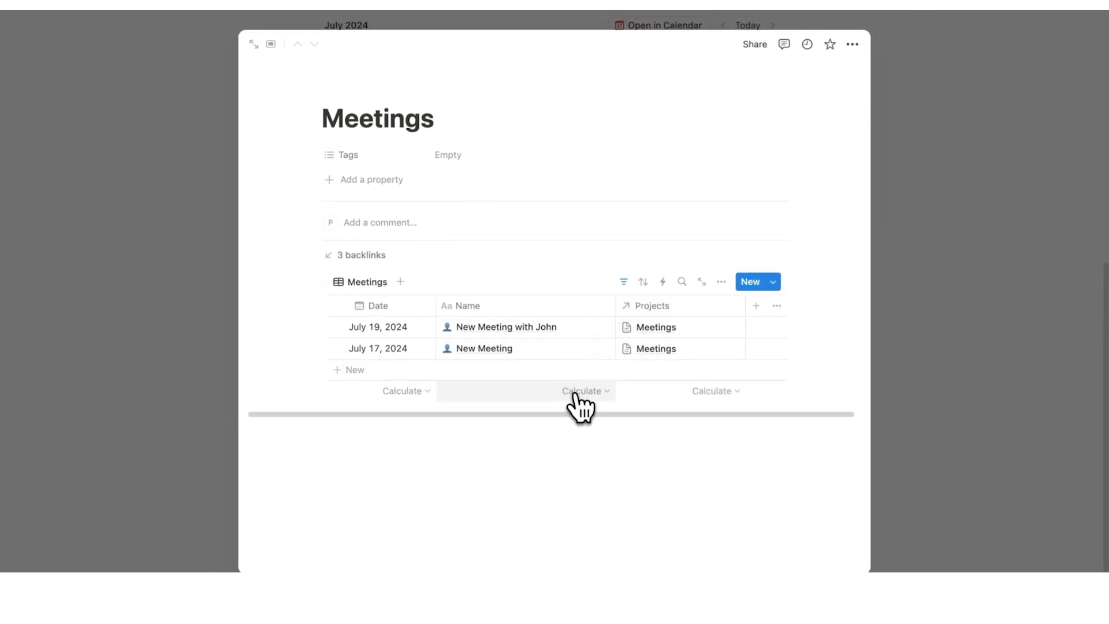
# Sort the meetings table by Date, descending.
pyautogui.click(643, 282)
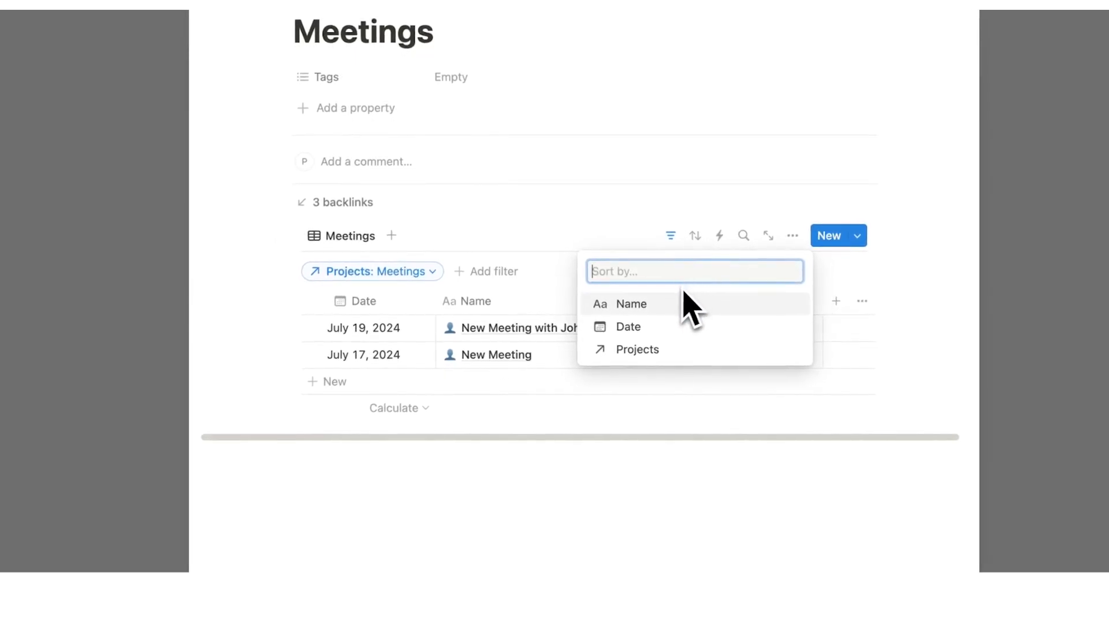
pyautogui.click(659, 327)
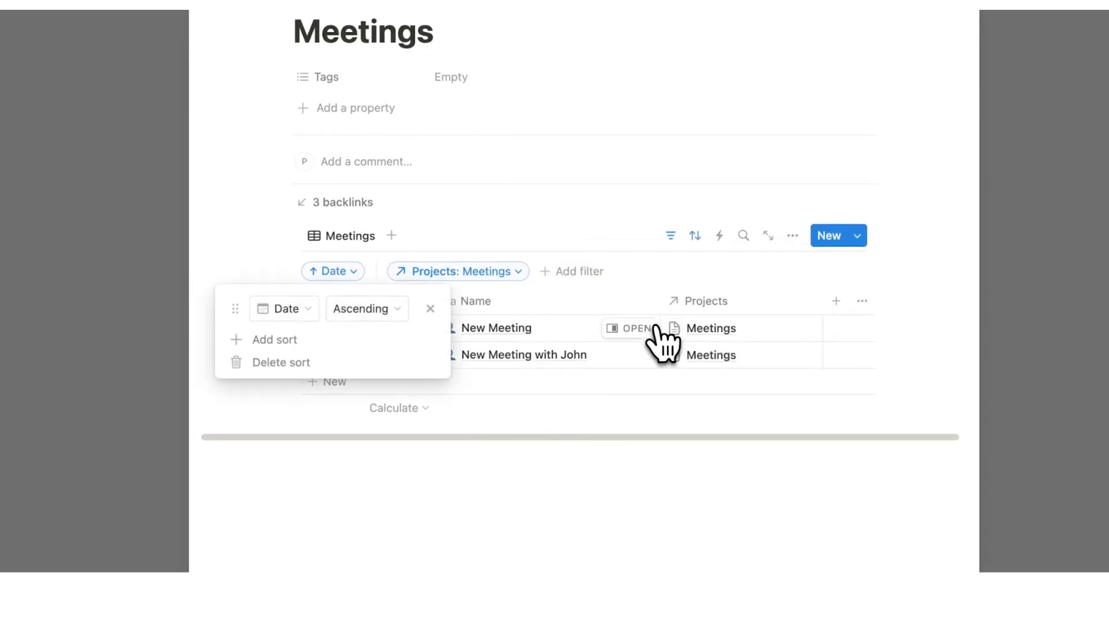
pyautogui.click(367, 309)
pyautogui.click(372, 353)
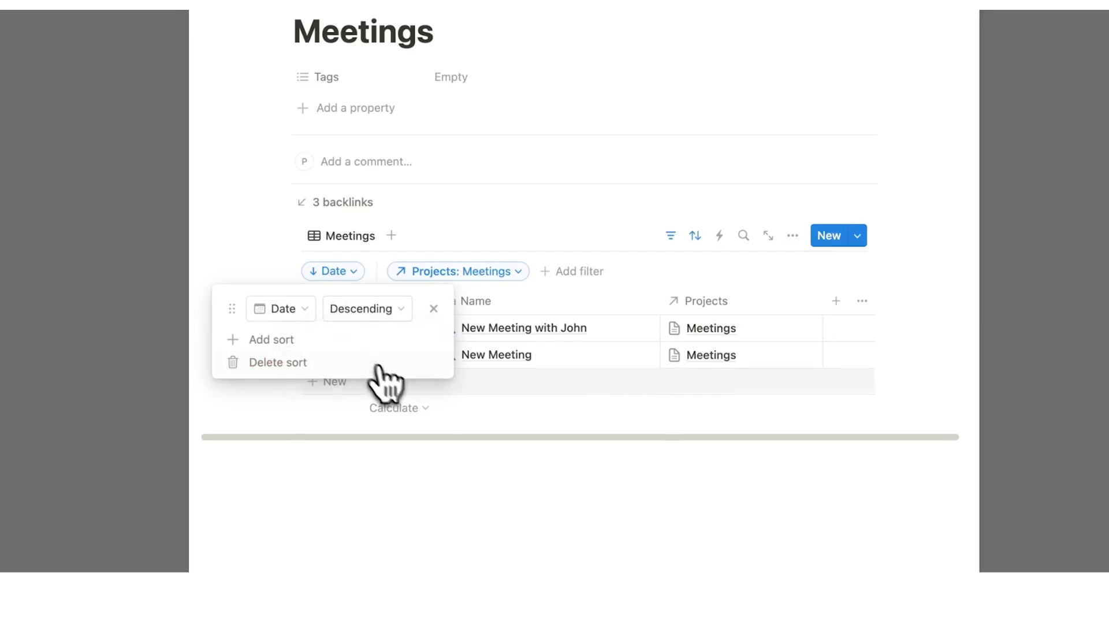
pyautogui.click(524, 472)
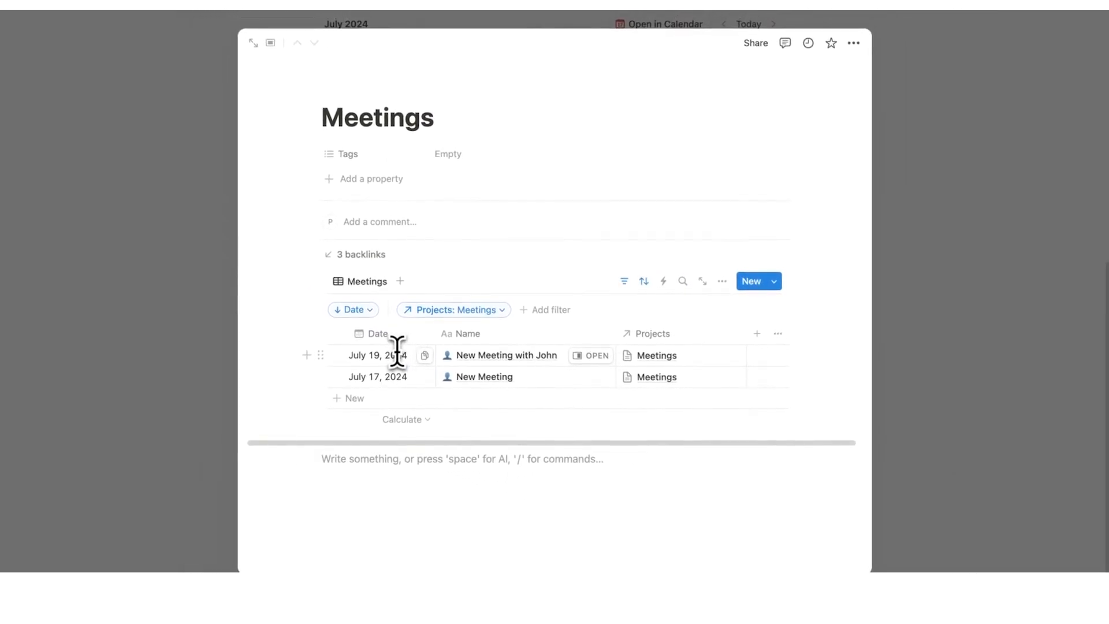
# Retitle the page 'Dashboard' and set a dartboard target emoji as its icon.
pyautogui.press('Escape')
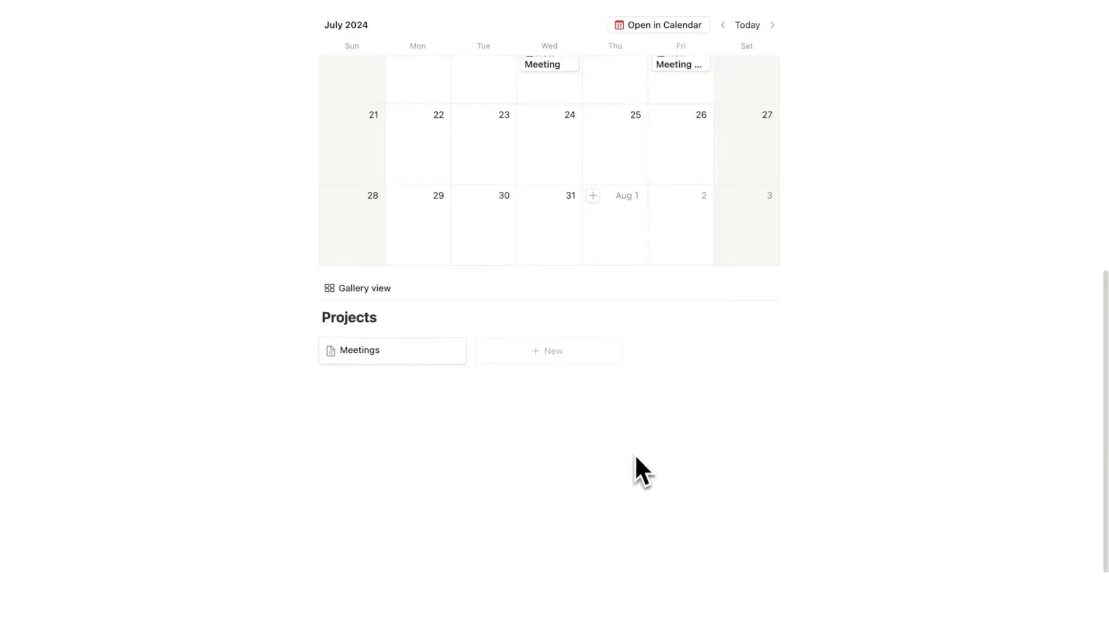
pyautogui.scroll(5, 637, 463)
pyautogui.scroll(5, 636, 463)
pyautogui.moveTo(522, 174); pyautogui.dragTo(298, 158)
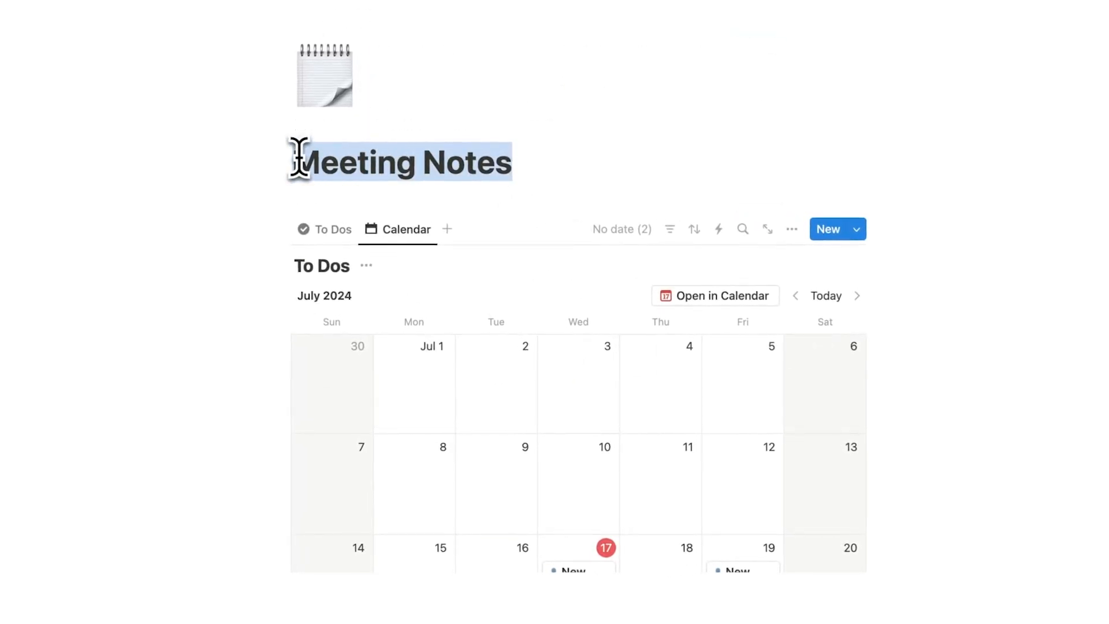
pyautogui.write('Dashboar')
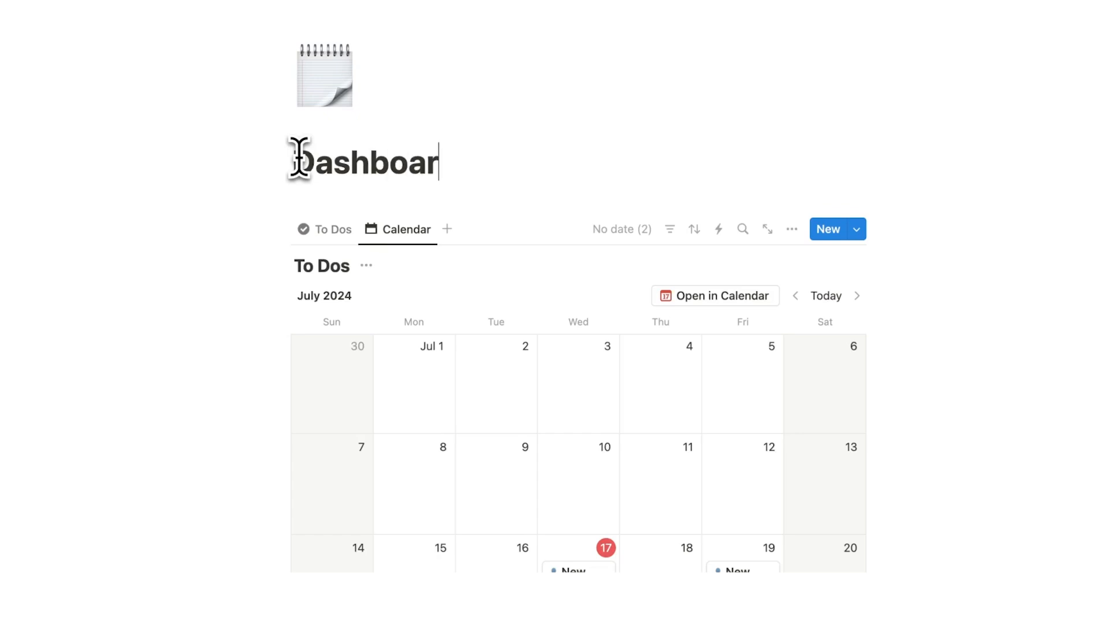
pyautogui.write('d')
pyautogui.click(324, 77)
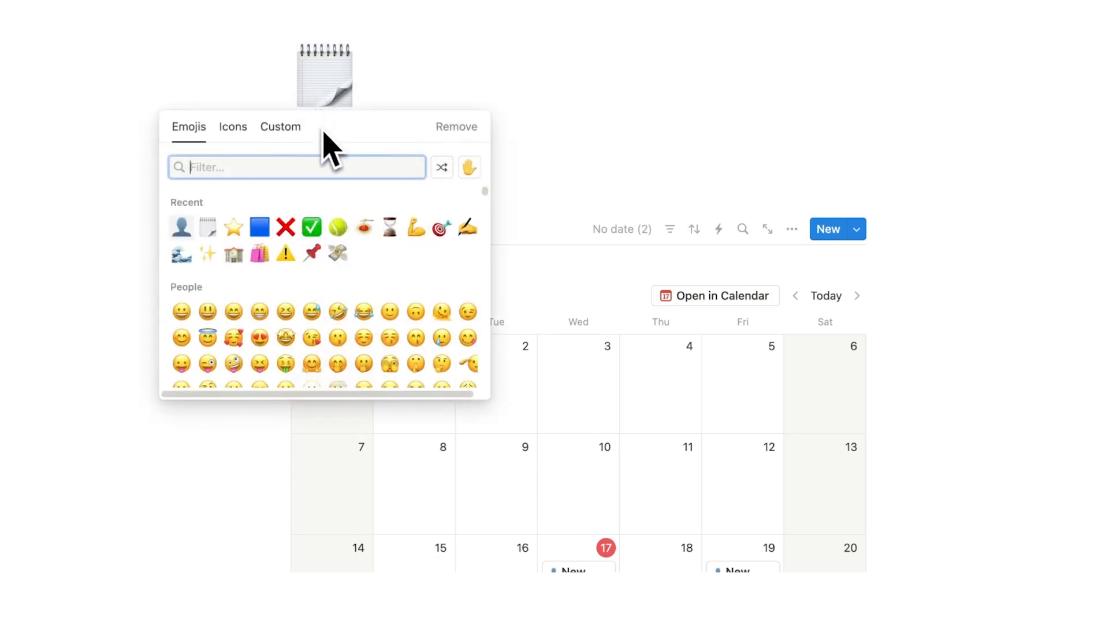
pyautogui.click(440, 229)
pyautogui.scroll(-5, 694, 278)
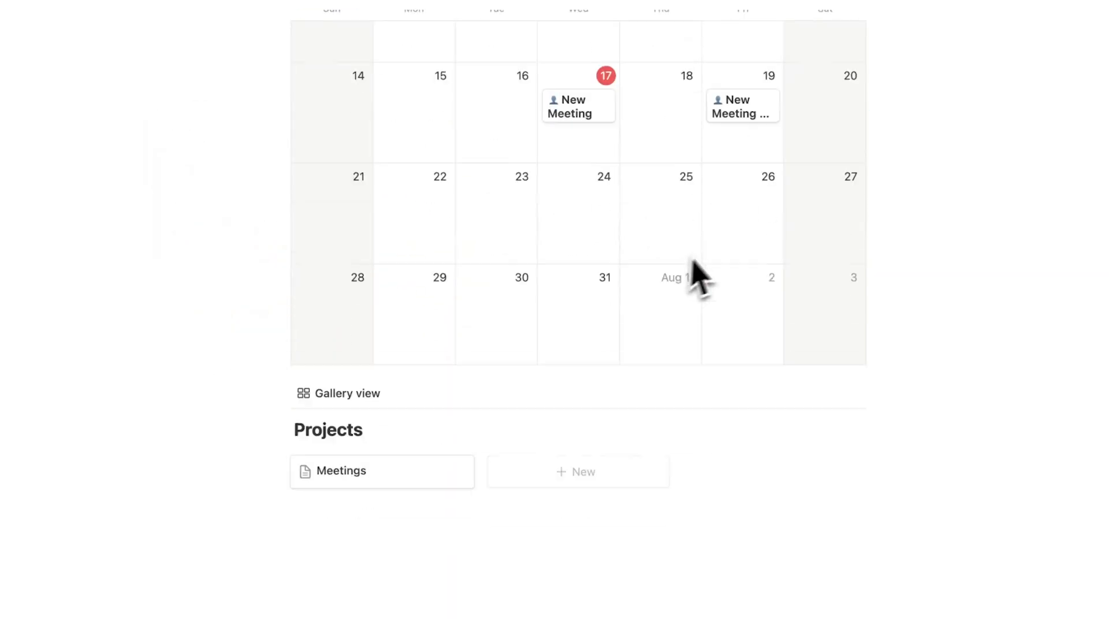
pyautogui.scroll(5, 676, 260)
pyautogui.scroll(-4, 556, 458)
pyautogui.scroll(4, 556, 457)
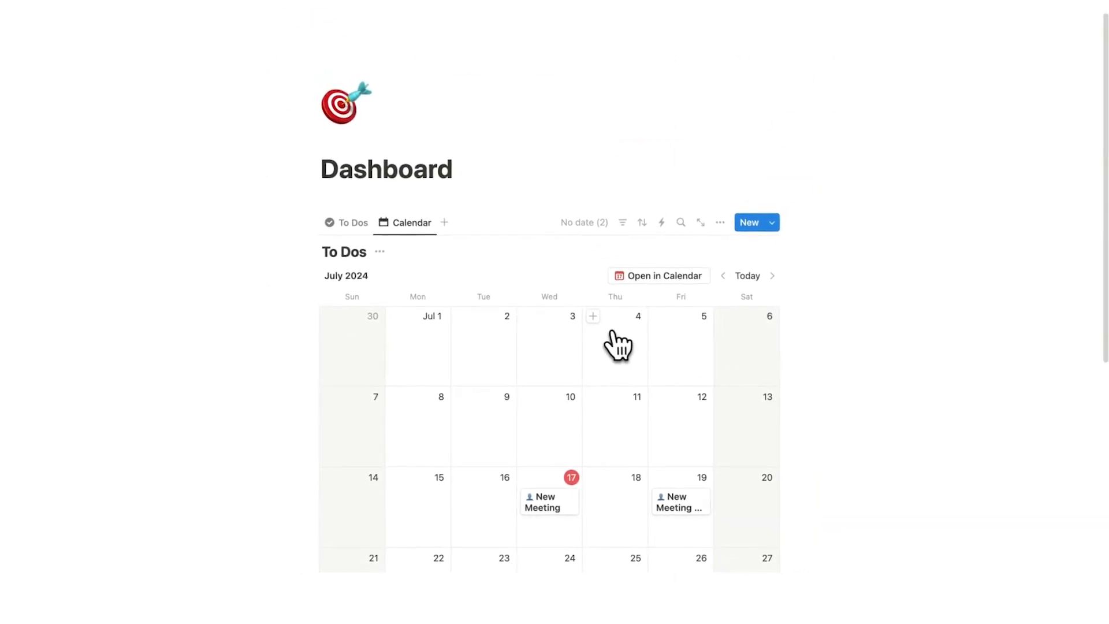
pyautogui.scroll(-3, 618, 345)
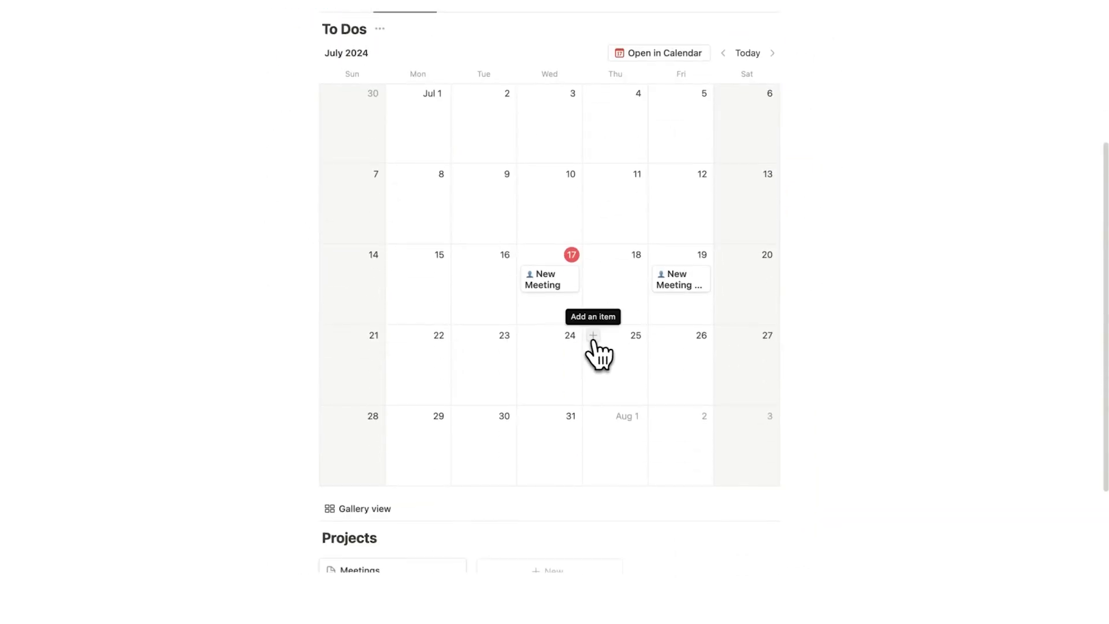
pyautogui.scroll(-1, 599, 356)
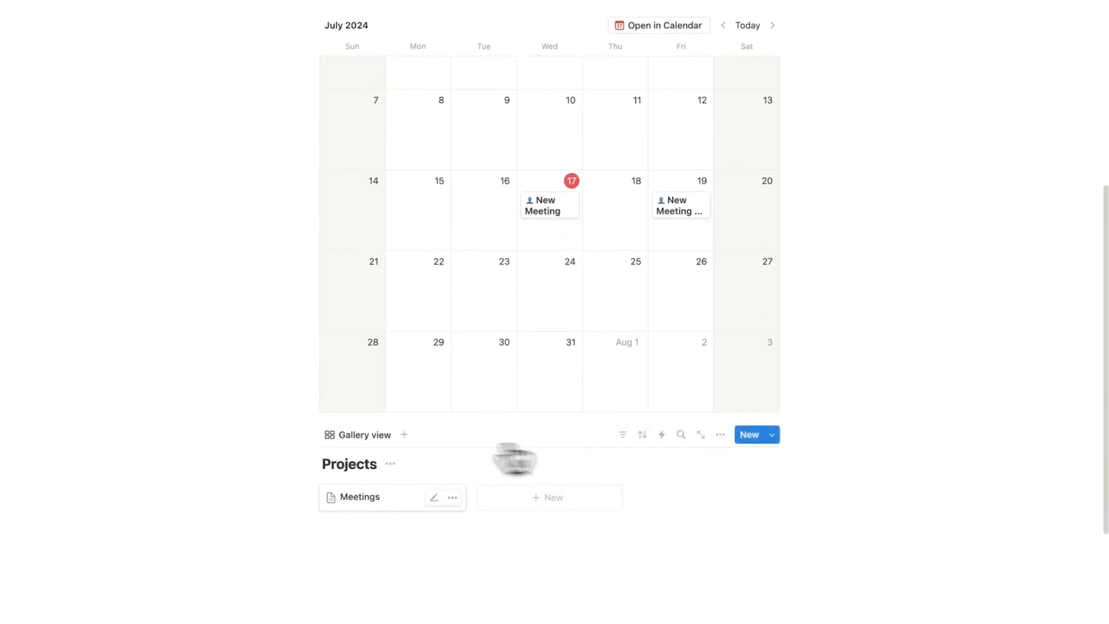
pyautogui.scroll(4, 606, 416)
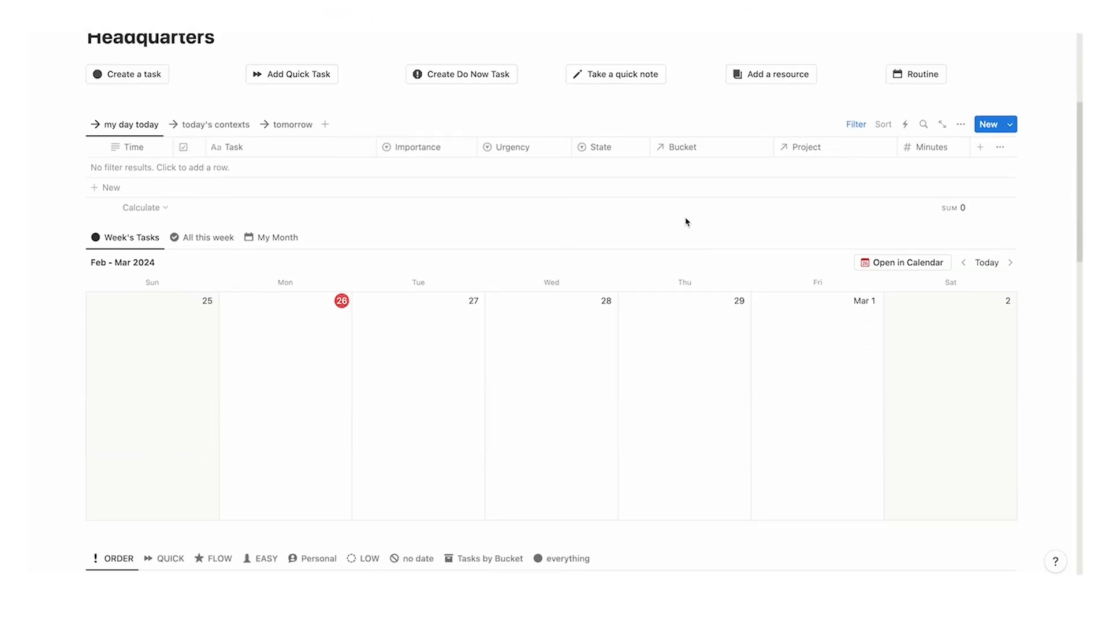
pyautogui.scroll(-3, 165, 226)
pyautogui.scroll(-3, 165, 227)
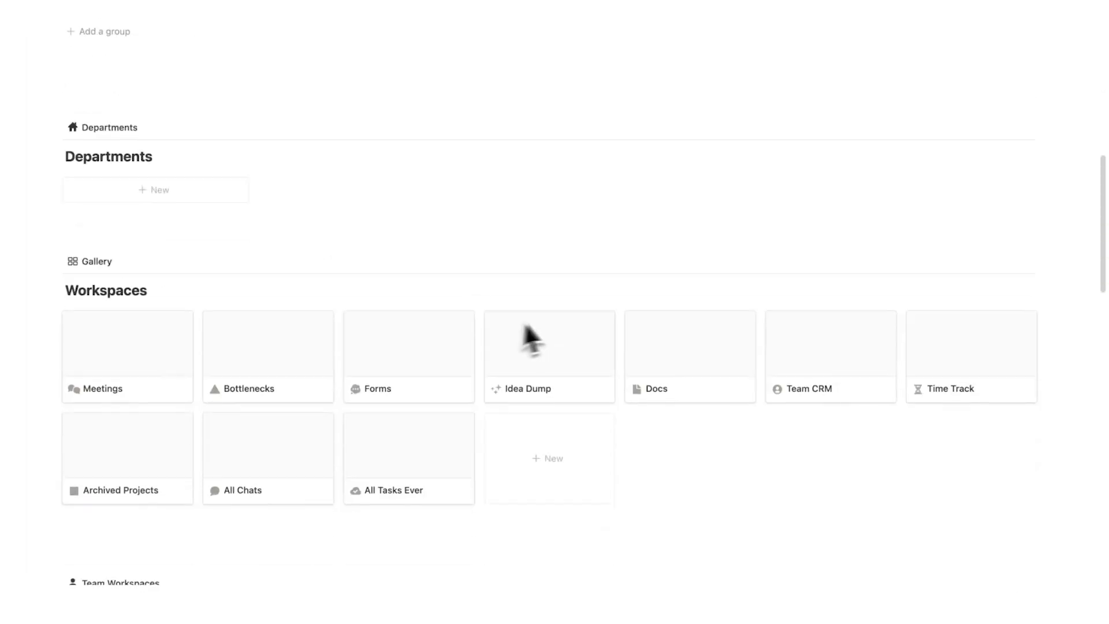
pyautogui.scroll(-5, 561, 313)
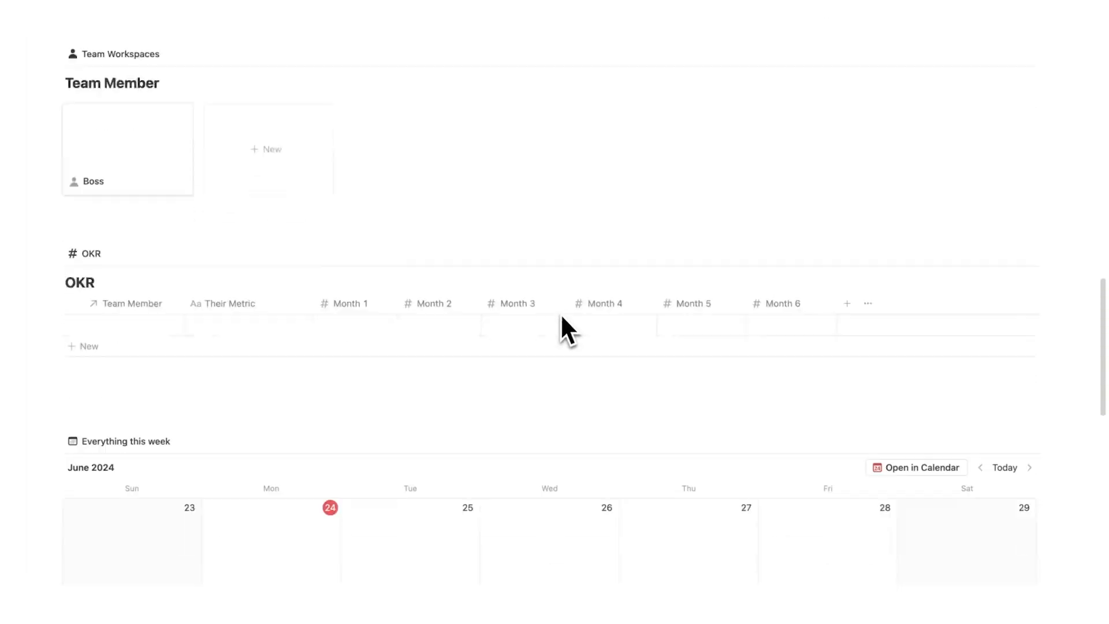
pyautogui.scroll(-5, 561, 312)
pyautogui.scroll(-3, 561, 312)
pyautogui.scroll(-3, 564, 327)
pyautogui.scroll(5, 565, 330)
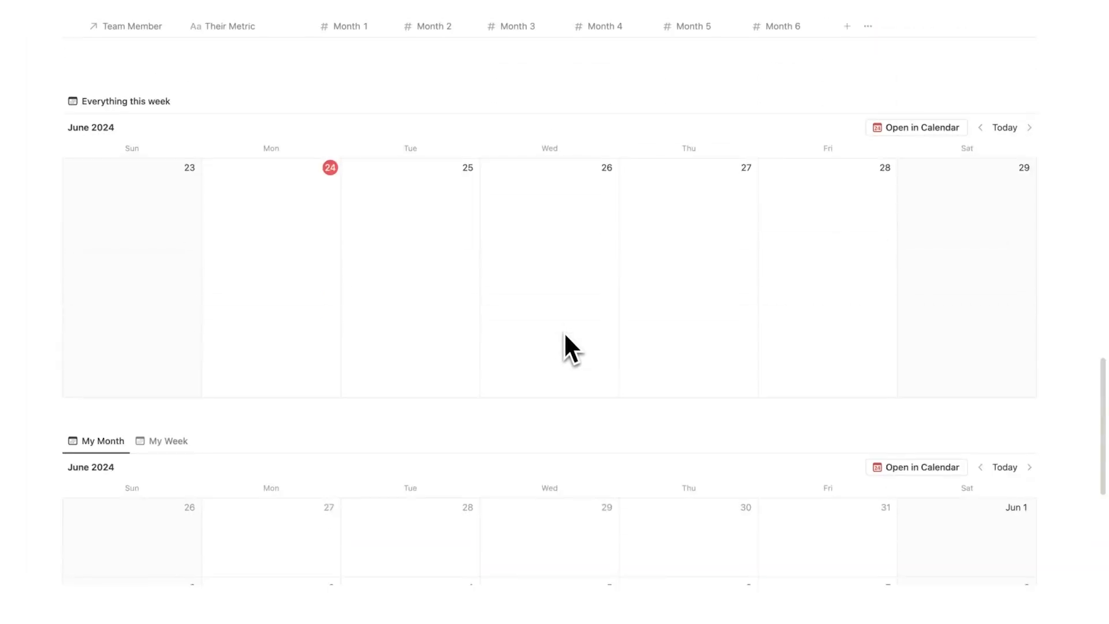